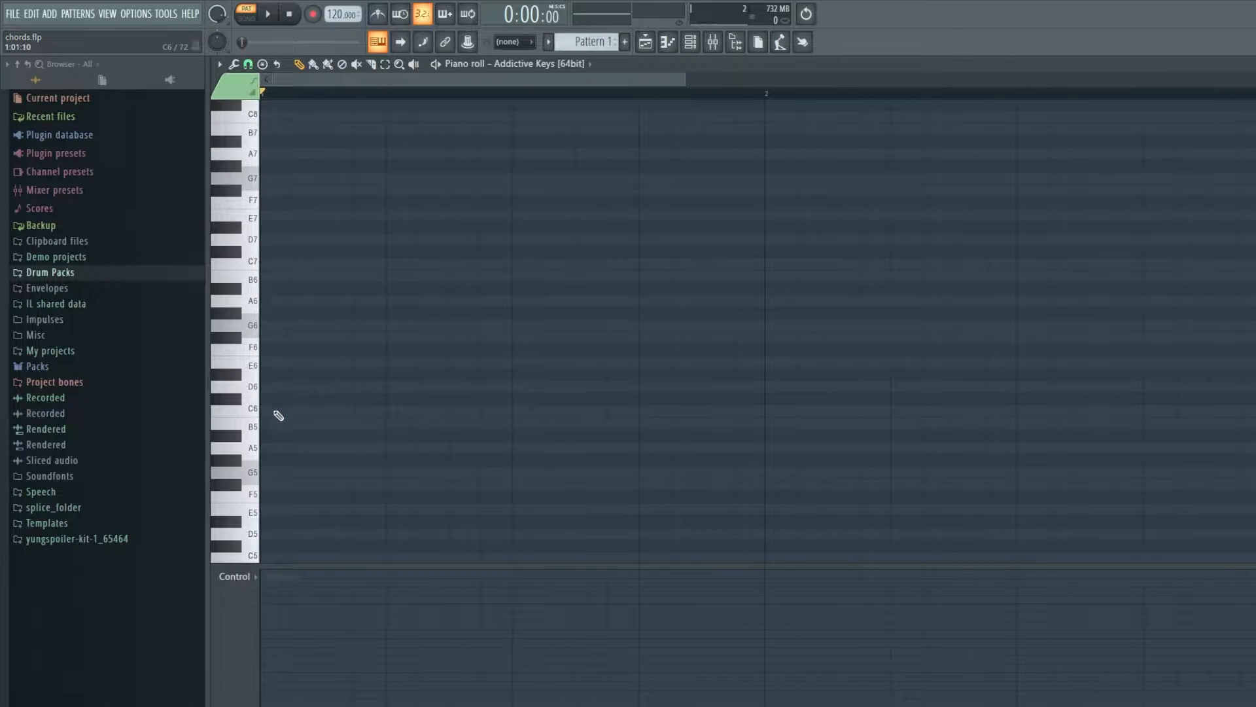
pyautogui.scroll(1, 281, 412)
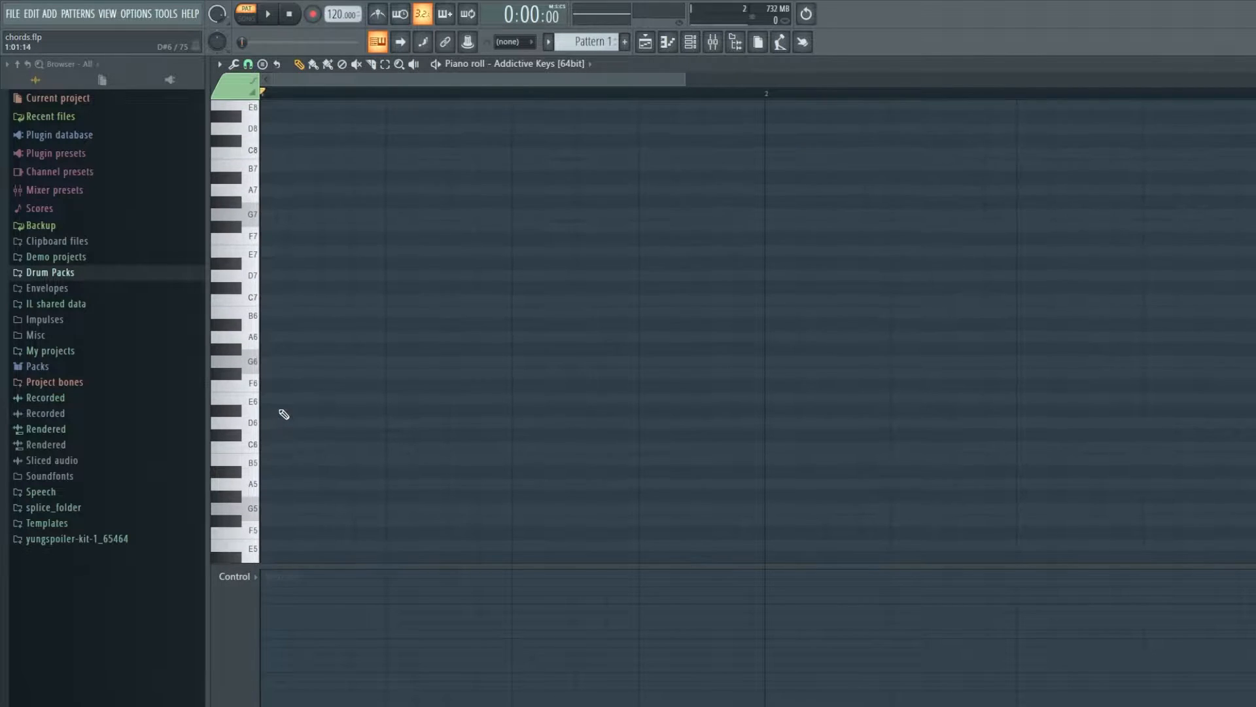
pyautogui.click(281, 367)
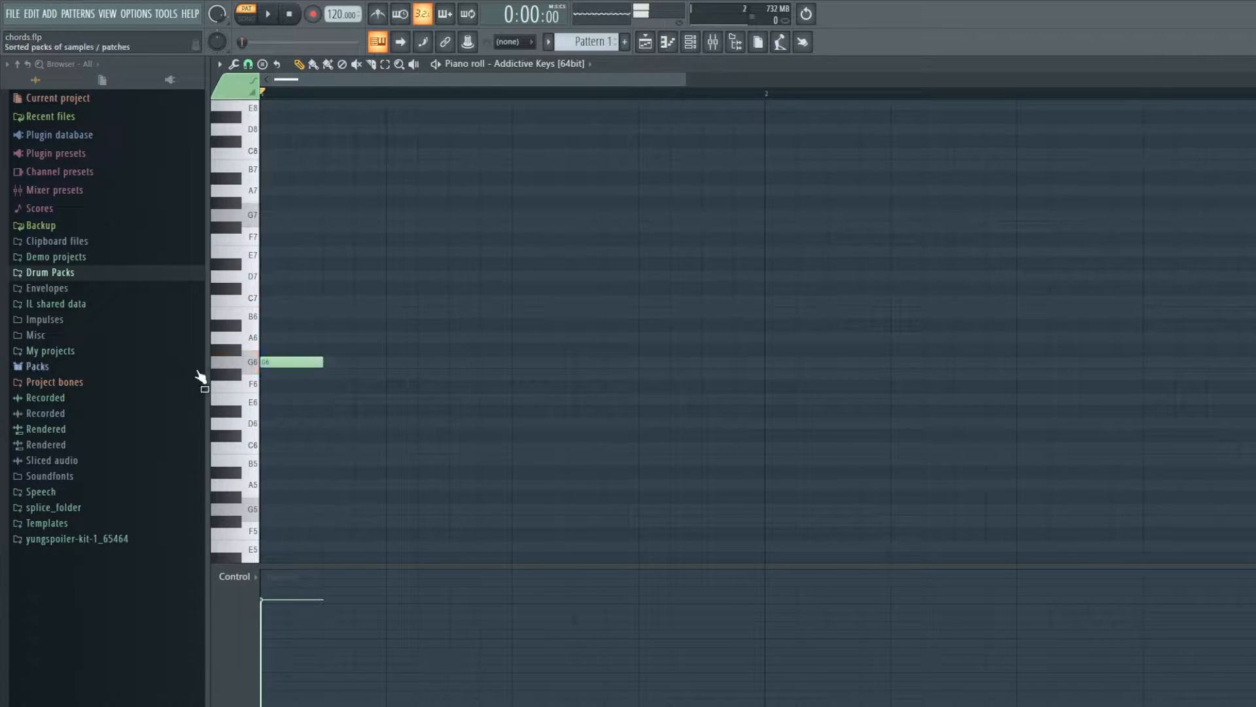
pyautogui.rightClick(302, 363)
# Lay out the G major scale as stacked notes at the pattern start: G5, A5, B5, C6, D6, E6, F#6 and G6
pyautogui.scroll(-4, 323, 366)
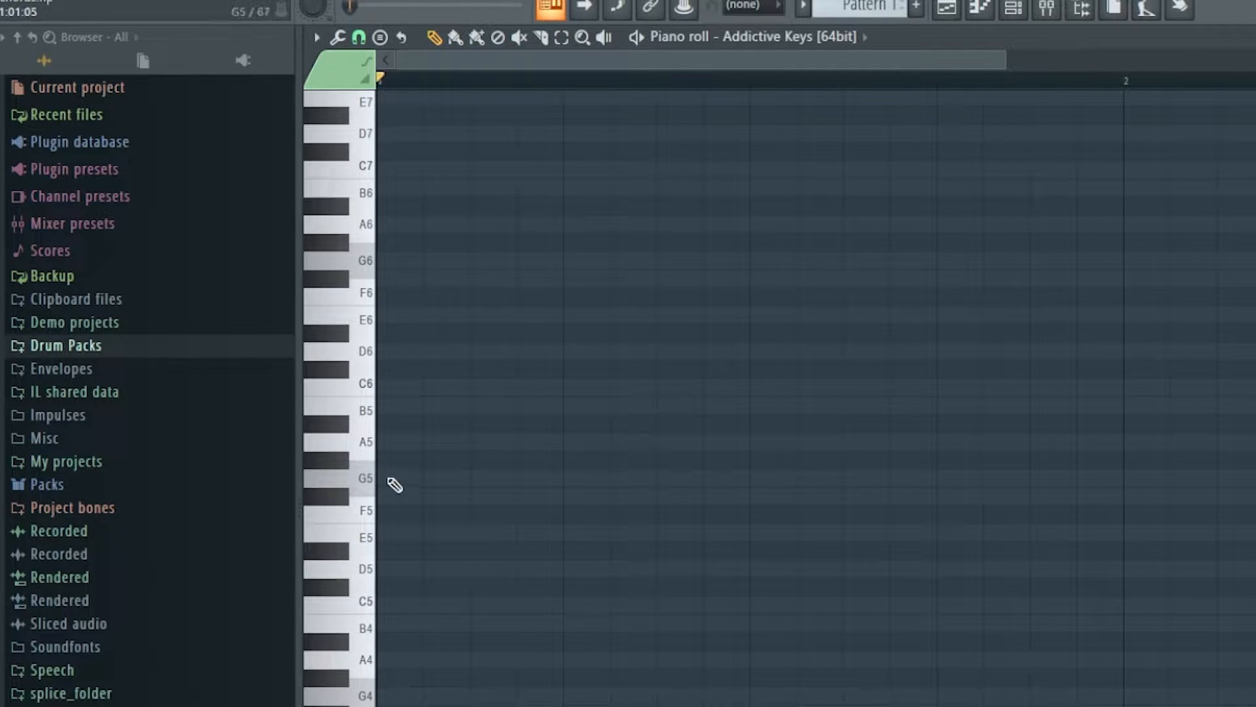
pyautogui.click(391, 477)
pyautogui.click(395, 442)
pyautogui.click(393, 405)
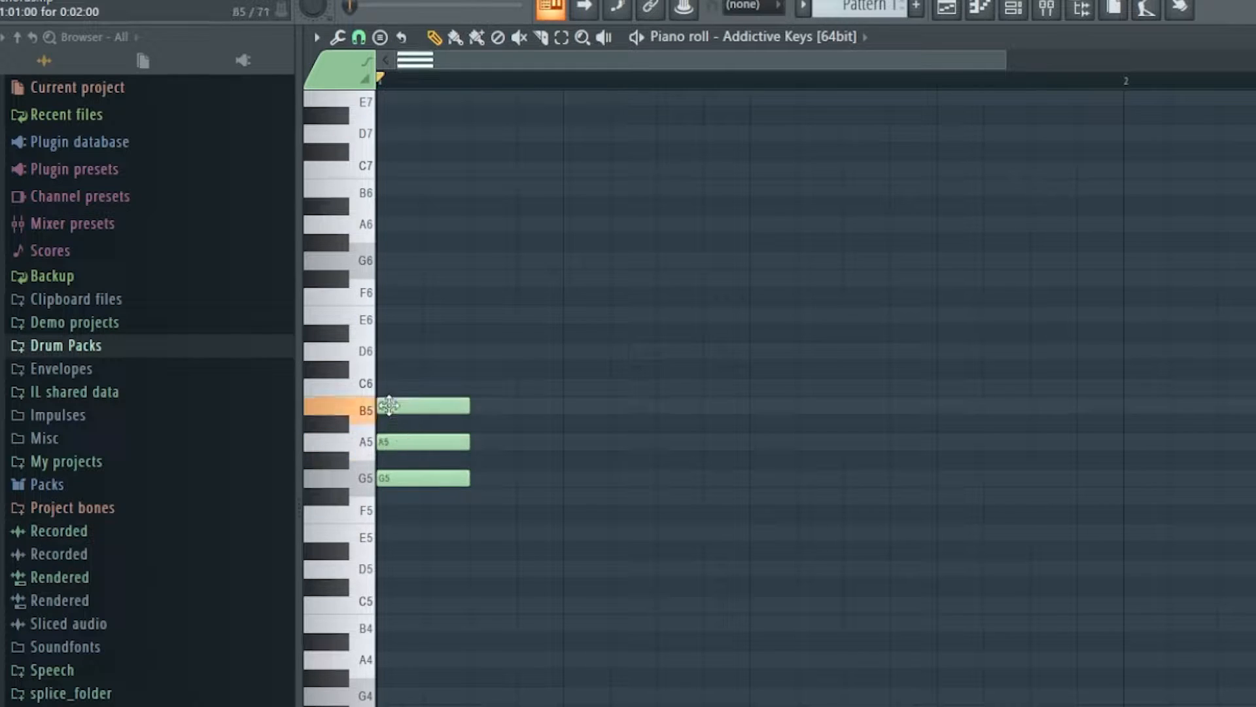
pyautogui.click(393, 387)
pyautogui.click(395, 351)
pyautogui.click(394, 315)
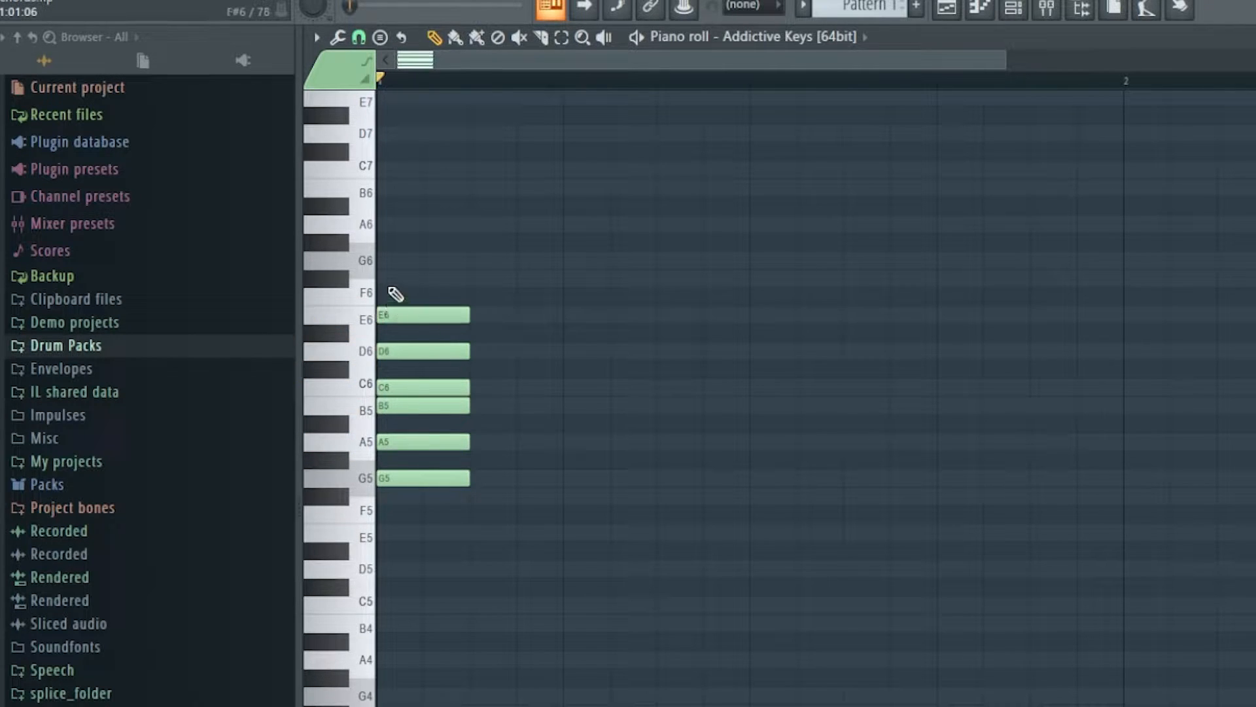
pyautogui.click(382, 278)
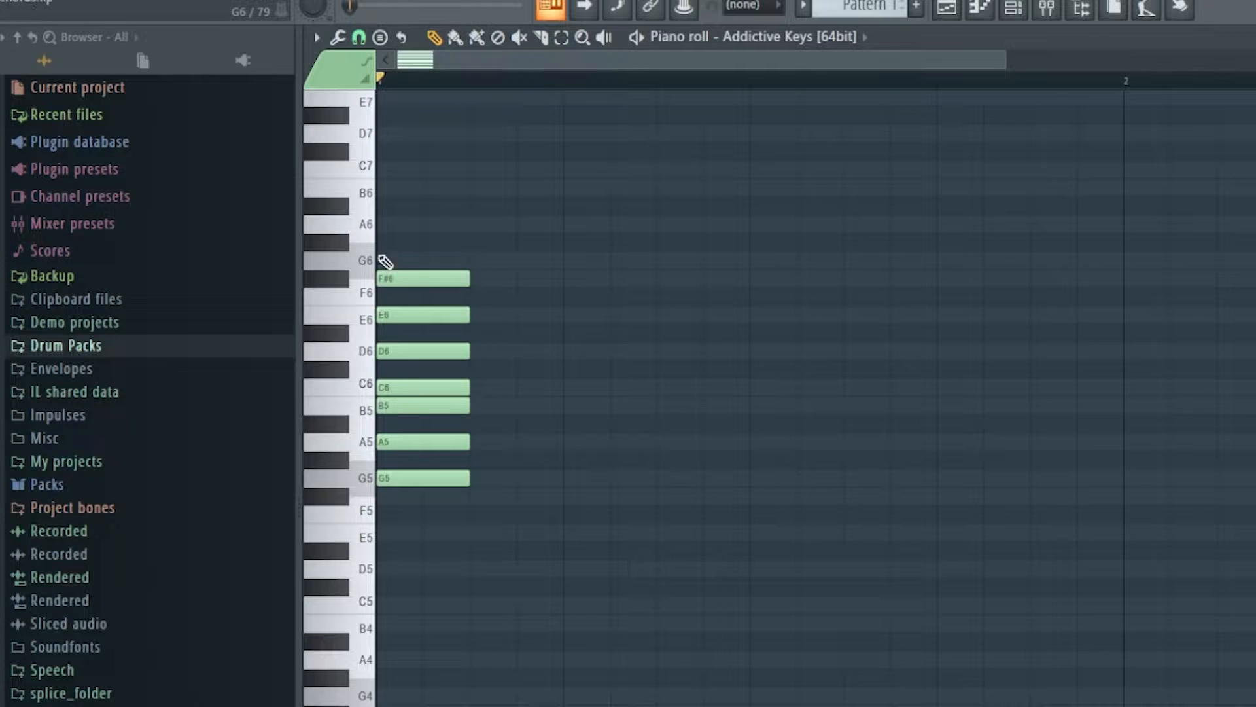
pyautogui.click(383, 258)
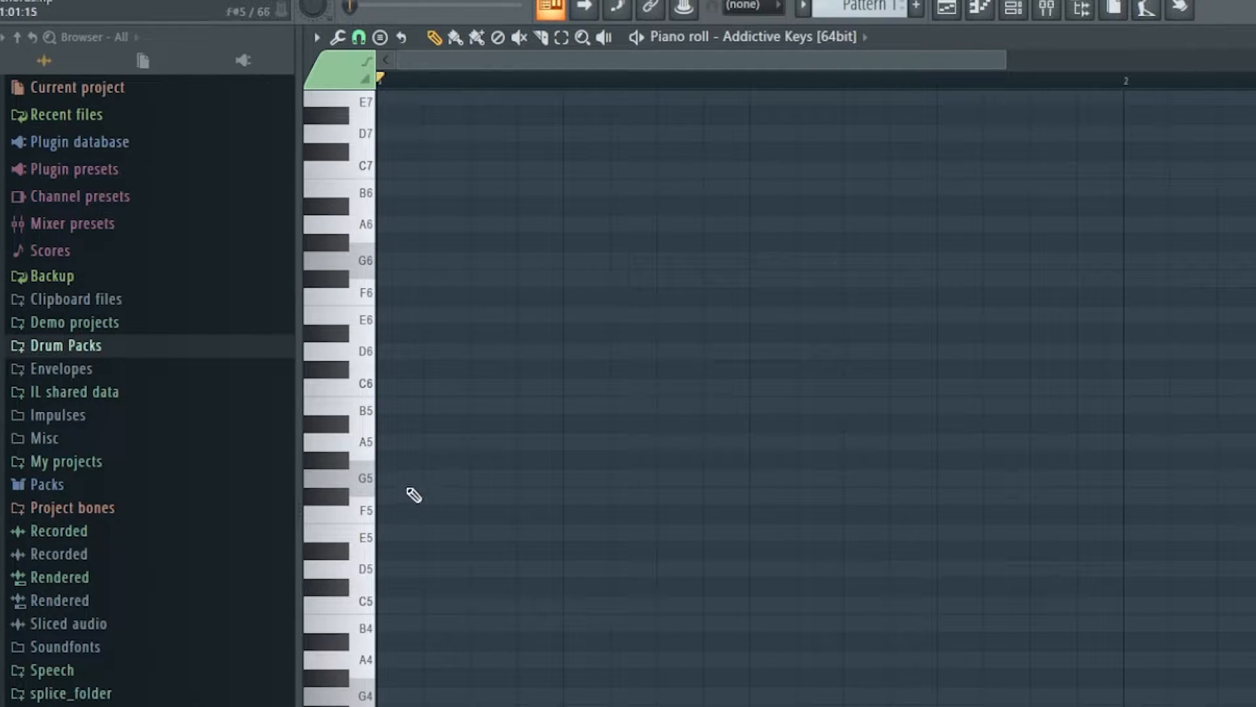
# Place a G major triad at the start of the pattern using the notes G5, B5 and D6
pyautogui.click(383, 478)
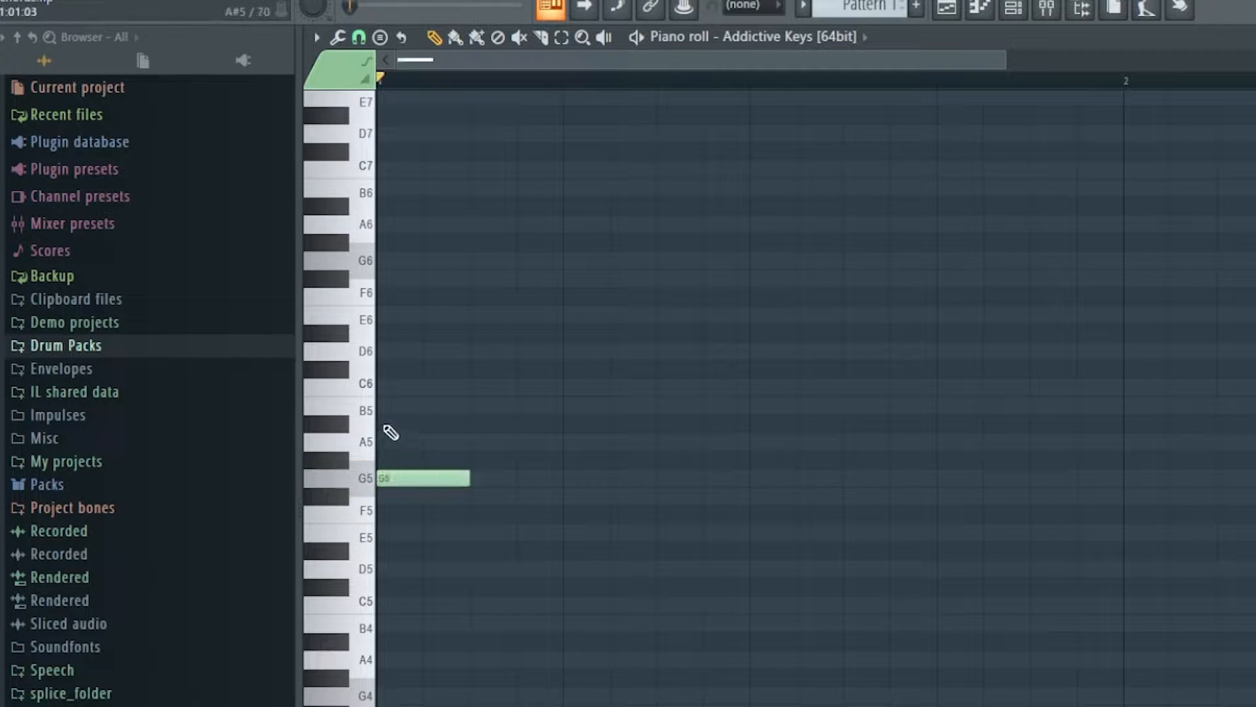
pyautogui.click(387, 406)
pyautogui.click(389, 352)
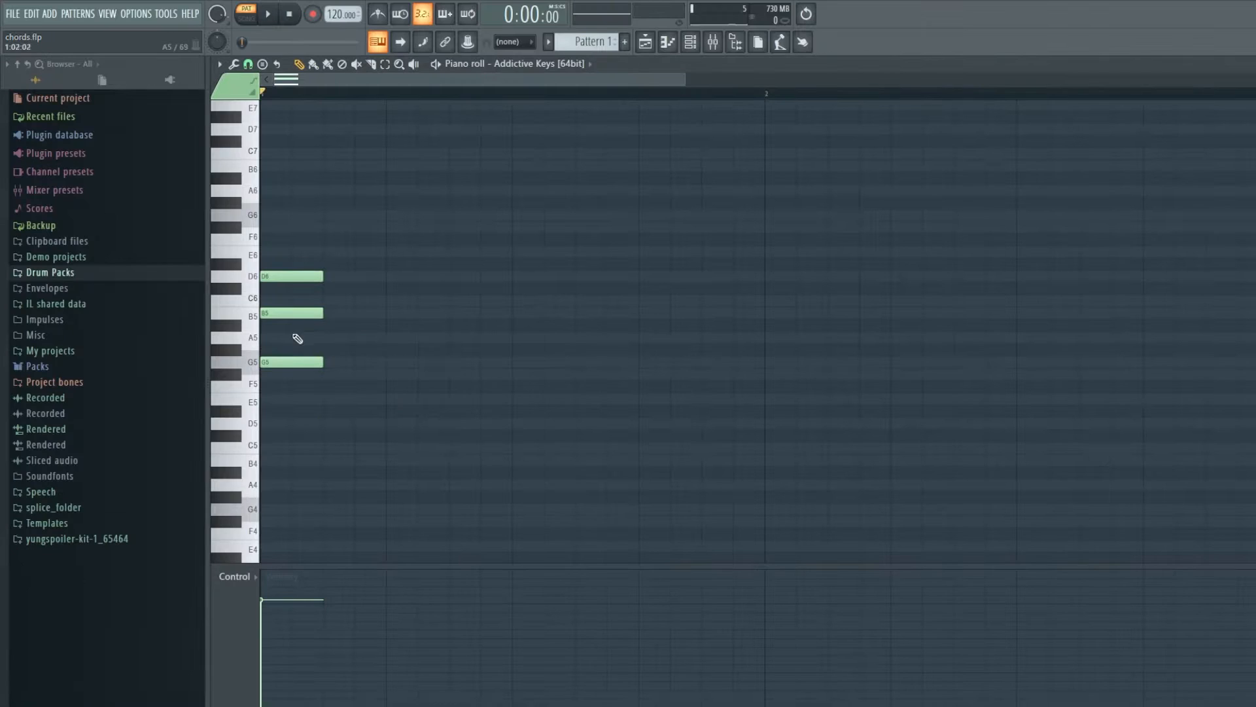
pyautogui.keyDown('alt'); pyautogui.rightClick(415, 419); pyautogui.keyUp('alt')
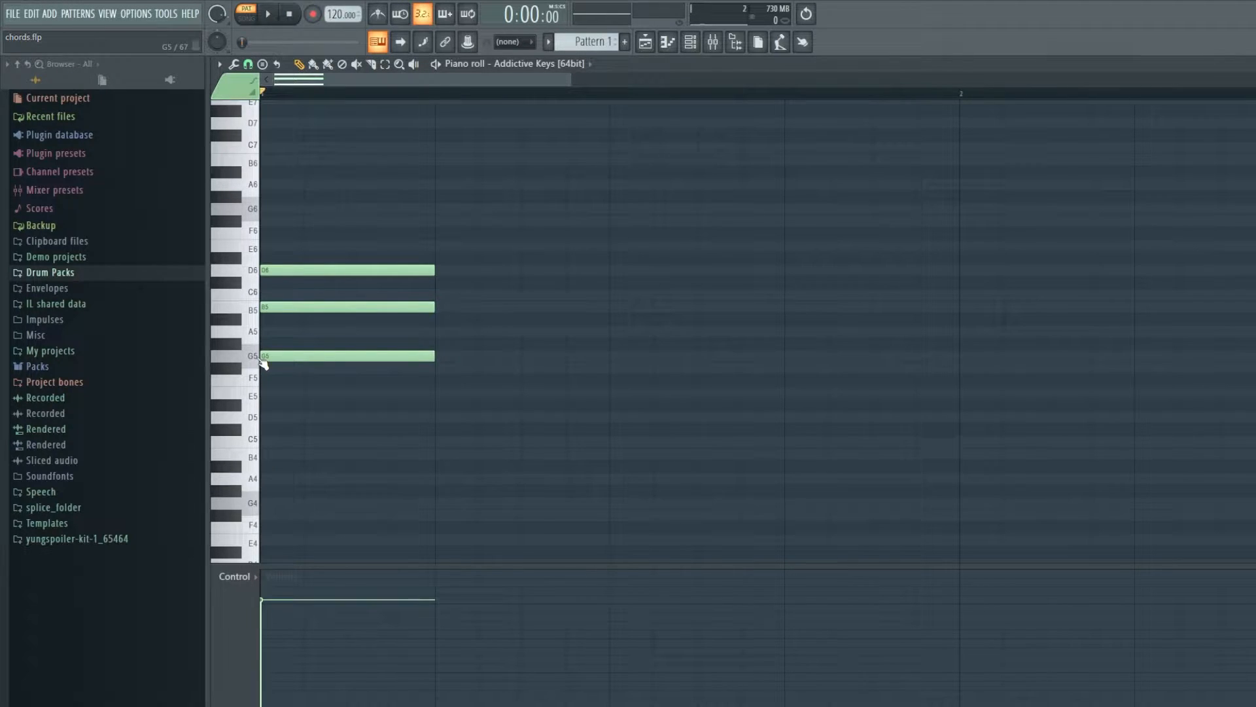
# Fill in the remaining scale notes around the triad: A5, C6, E6 and F#6
pyautogui.click(274, 332)
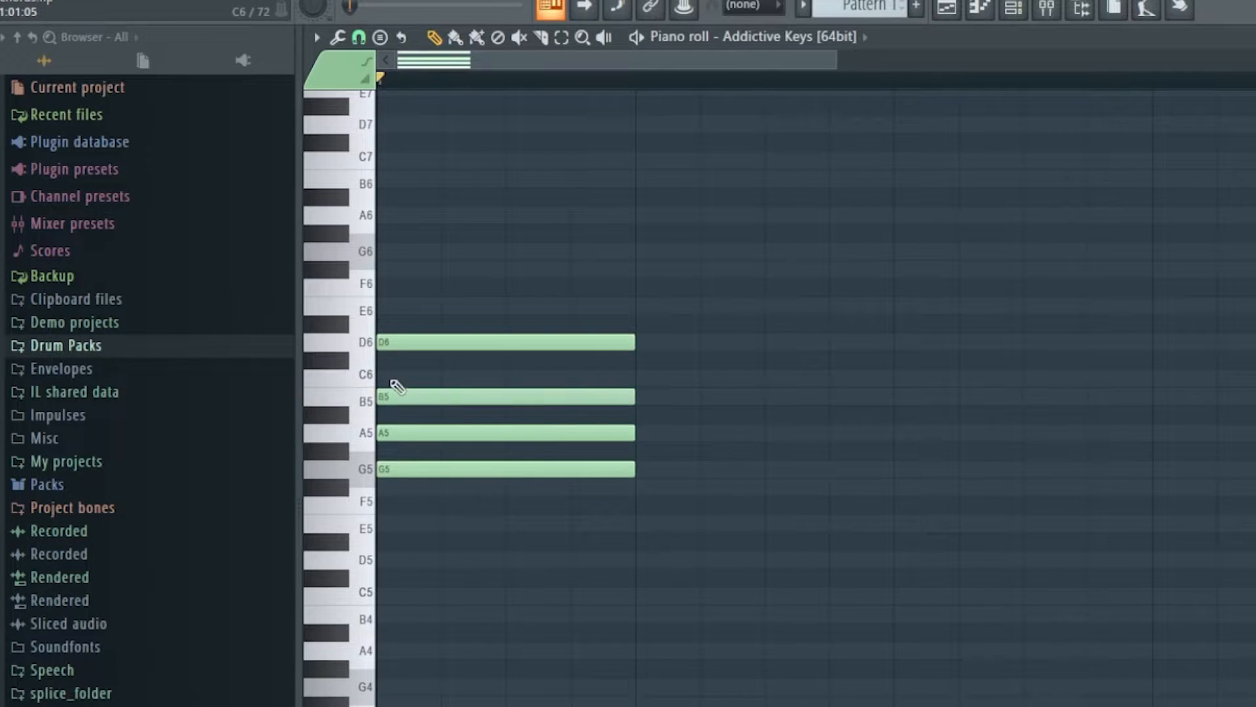
pyautogui.click(393, 378)
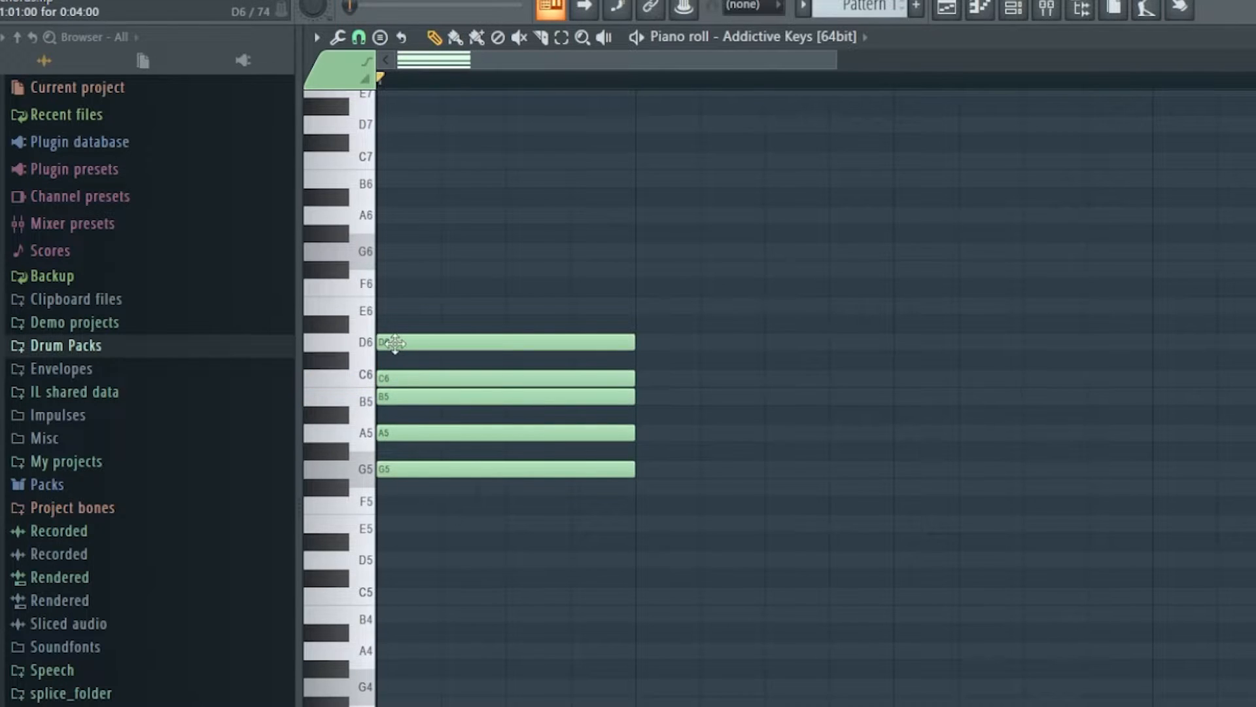
pyautogui.click(393, 306)
pyautogui.click(386, 270)
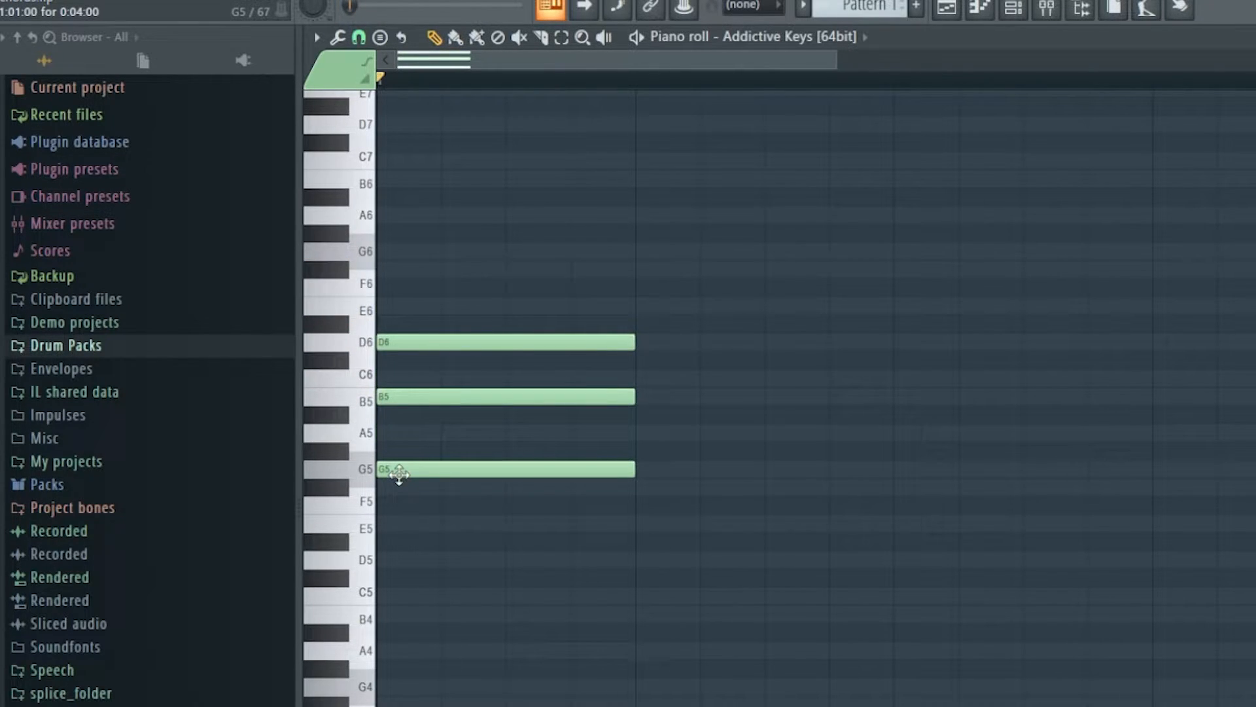
# Audition the triad's G5, B5 and D6 notes one by one
pyautogui.click(398, 471)
pyautogui.click(392, 398)
pyautogui.click(395, 347)
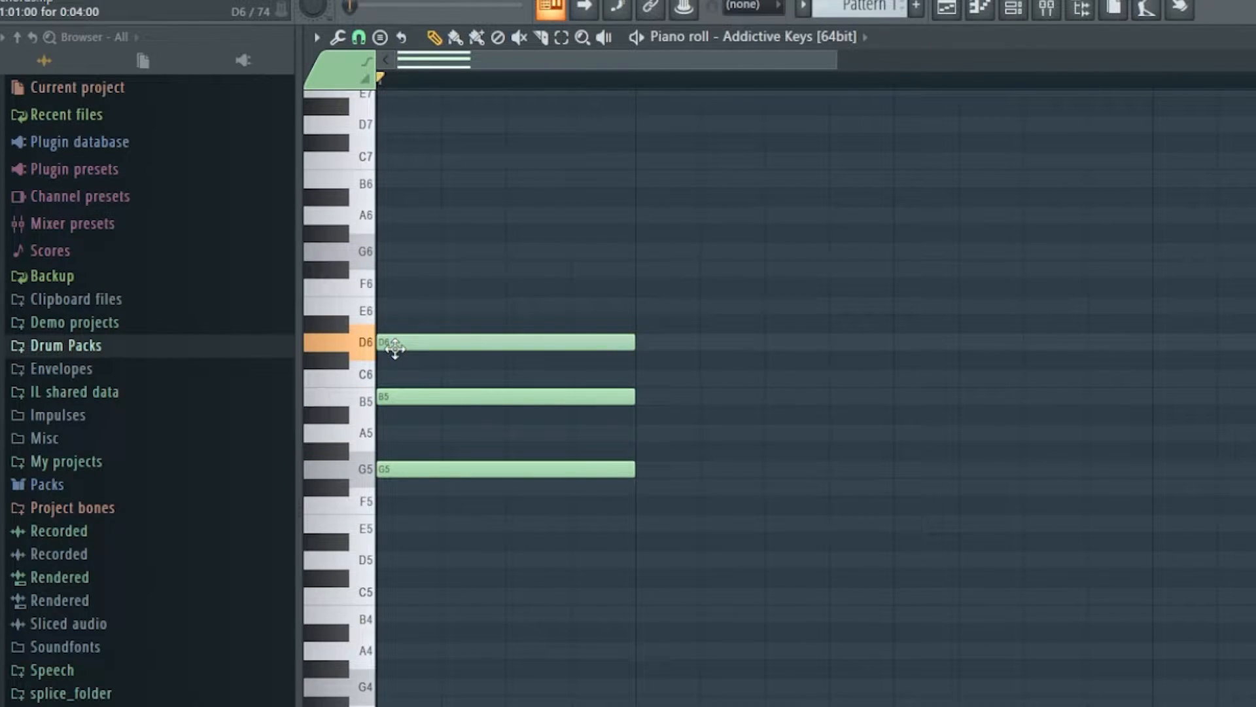
# Place scale notes G5 to D6 directly after the triad, removing A5 and C6 to leave every second note
pyautogui.click(643, 469)
pyautogui.click(641, 434)
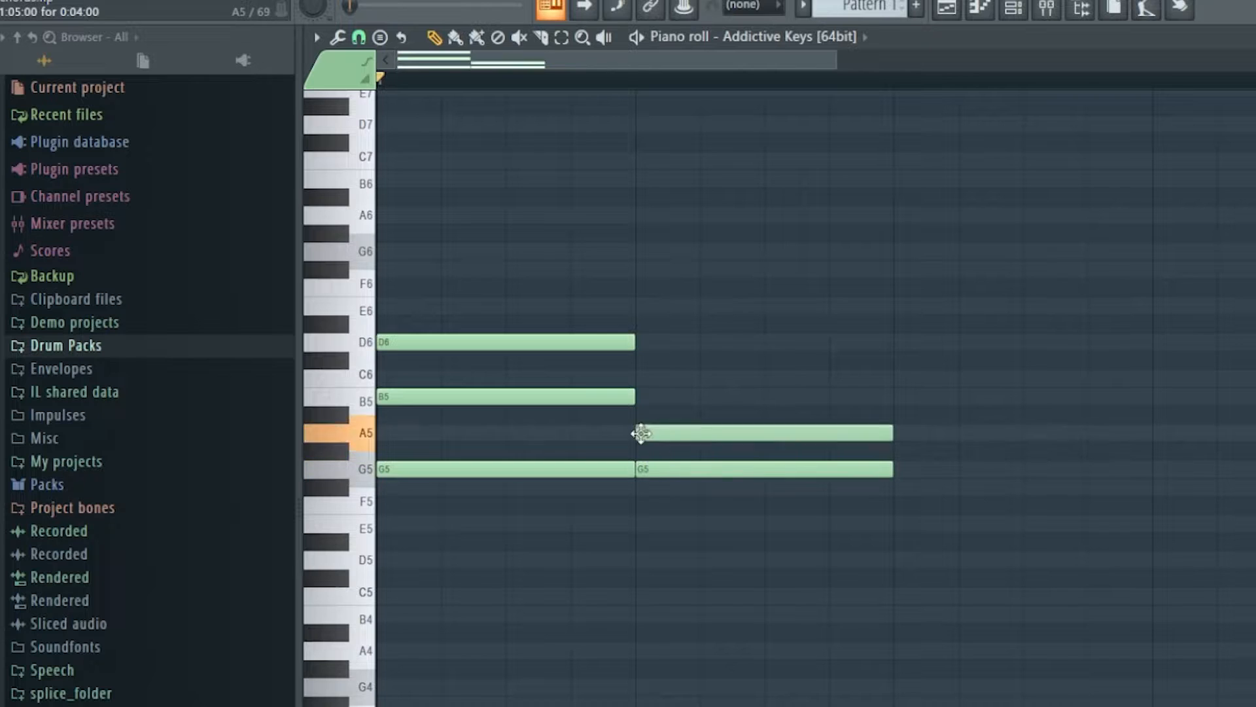
pyautogui.click(643, 397)
pyautogui.click(645, 378)
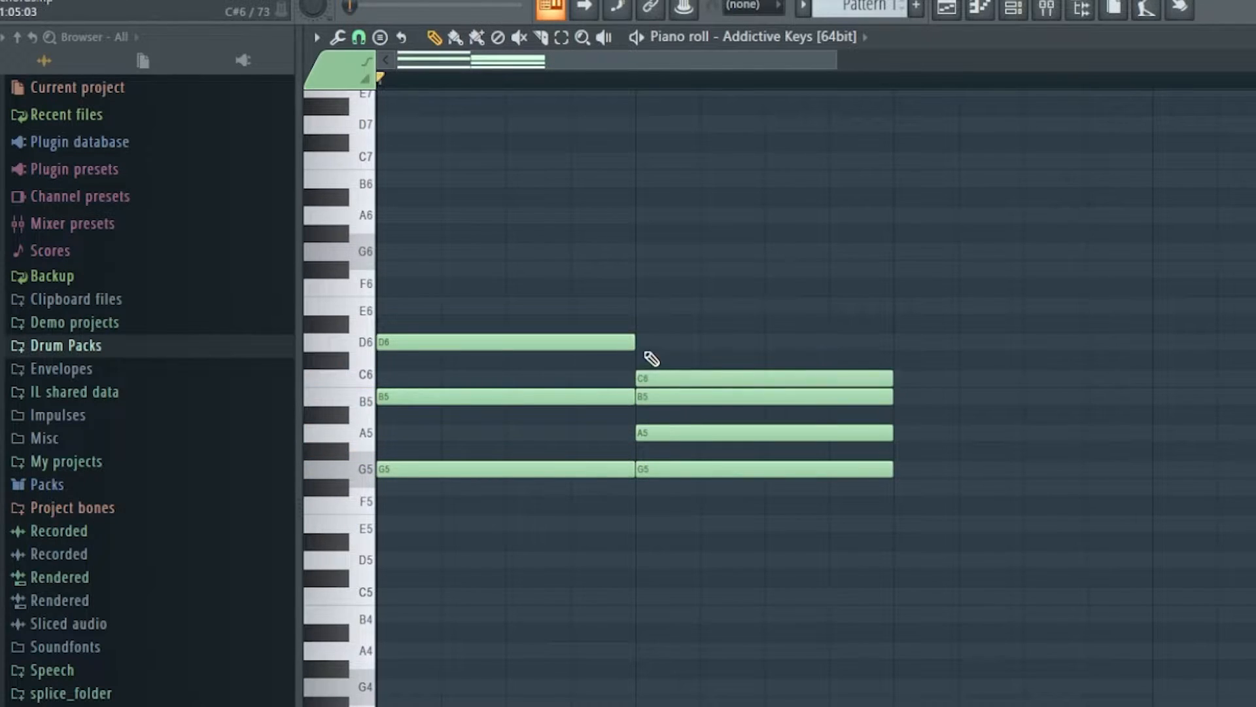
pyautogui.click(645, 342)
pyautogui.rightClick(670, 436)
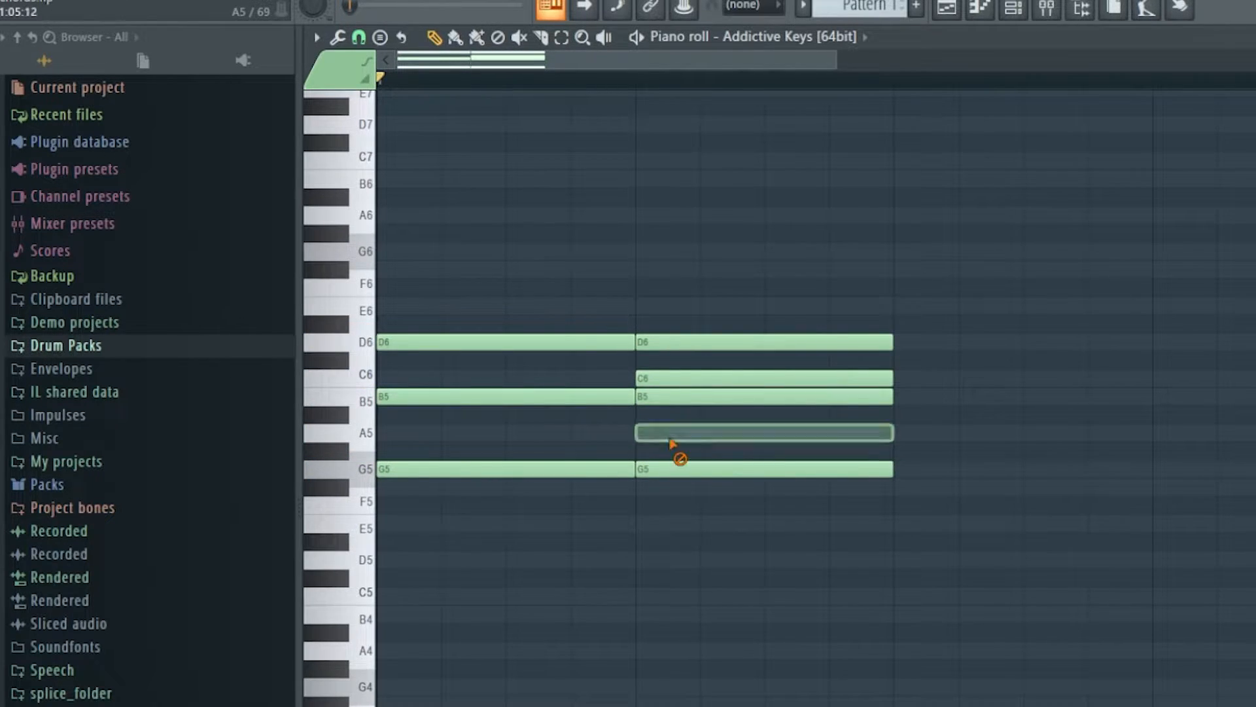
pyautogui.rightClick(648, 378)
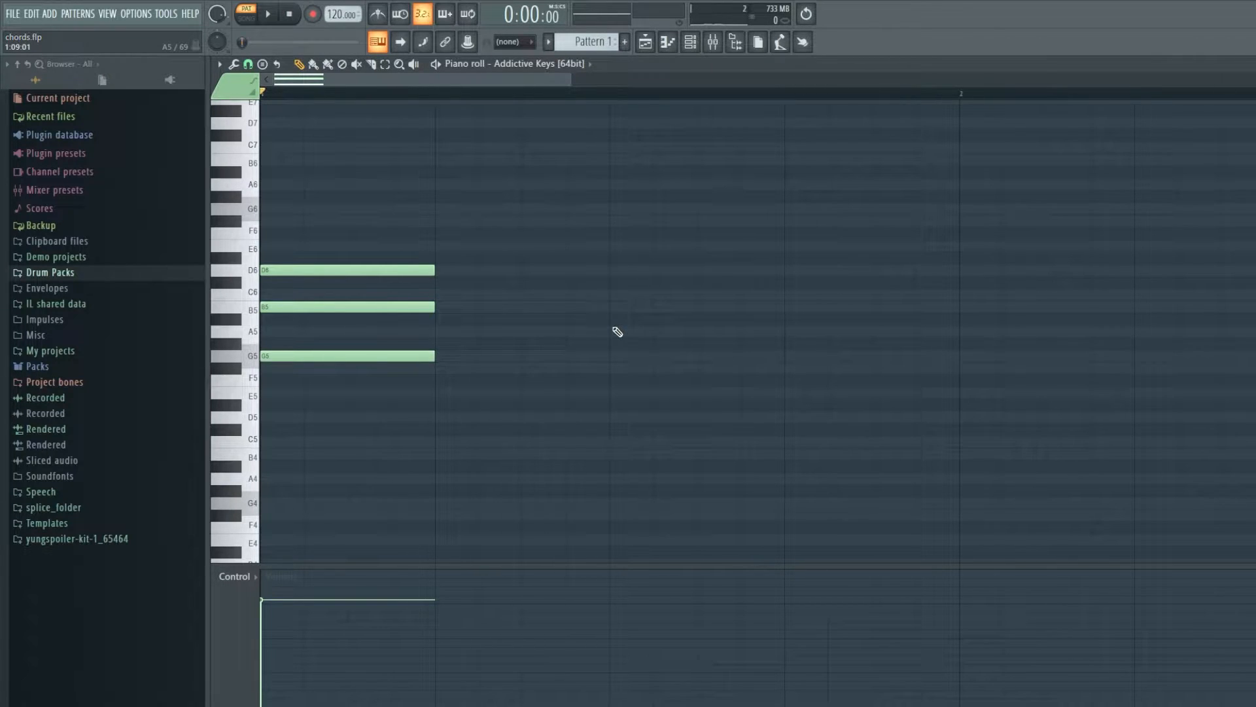
# Count the semitones between the chord notes by placing G#5, A5 and A#5 above G5 and marking the gap between B5 and D6
pyautogui.keyDown('alt'); pyautogui.rightClick(334, 334); pyautogui.keyUp('alt')
pyautogui.scroll(3, 323, 374)
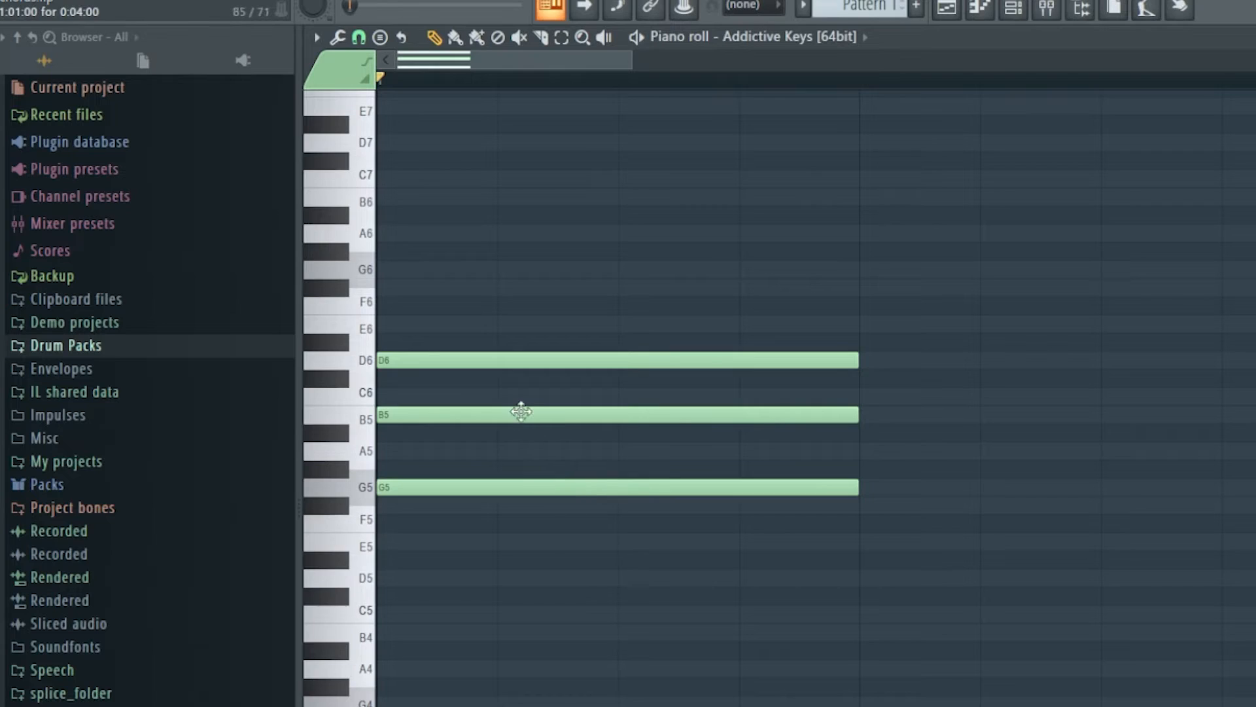
pyautogui.click(522, 469)
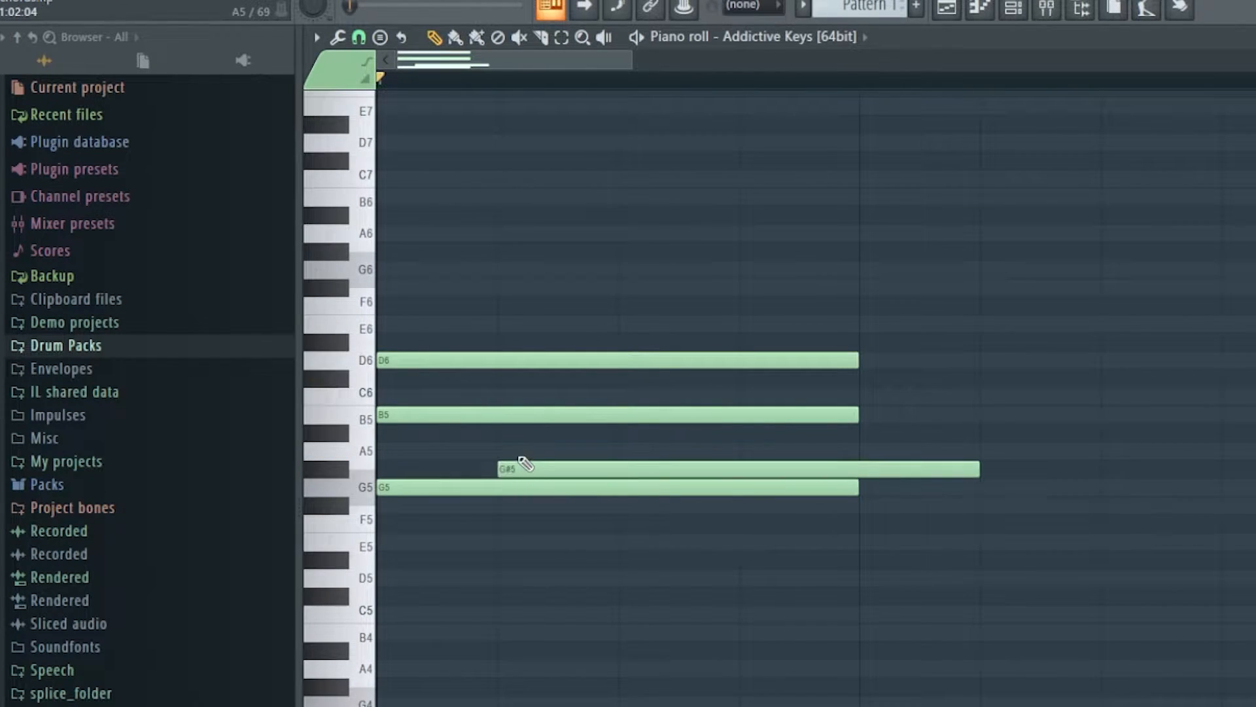
pyautogui.click(521, 451)
pyautogui.click(521, 434)
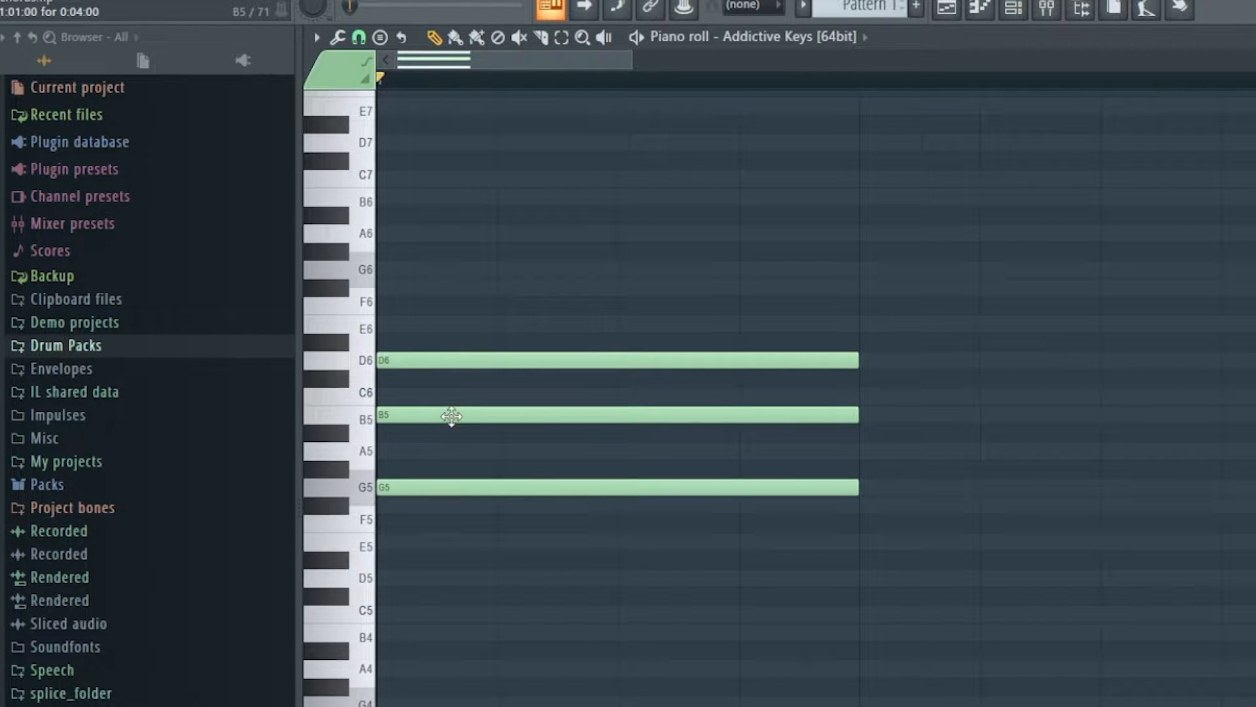
pyautogui.click(466, 400)
pyautogui.click(467, 393)
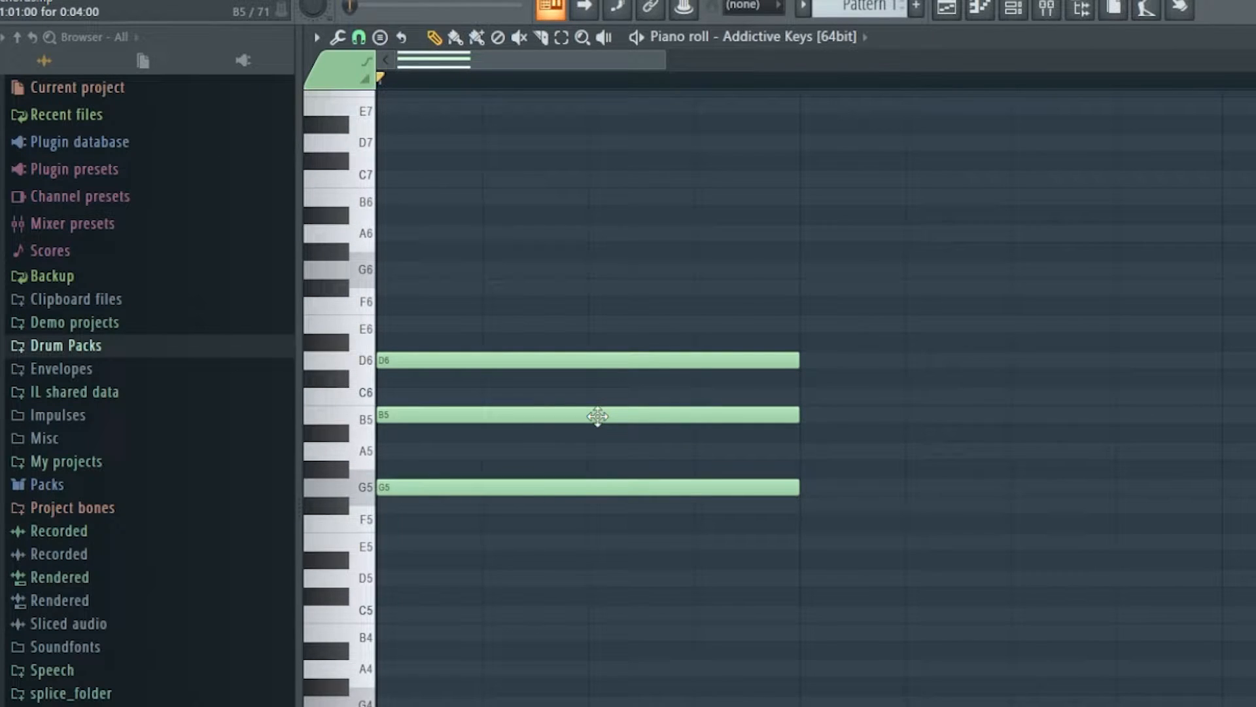
# Play the G major chord and lower its middle note to A#5 to make it minor
pyautogui.click(408, 318)
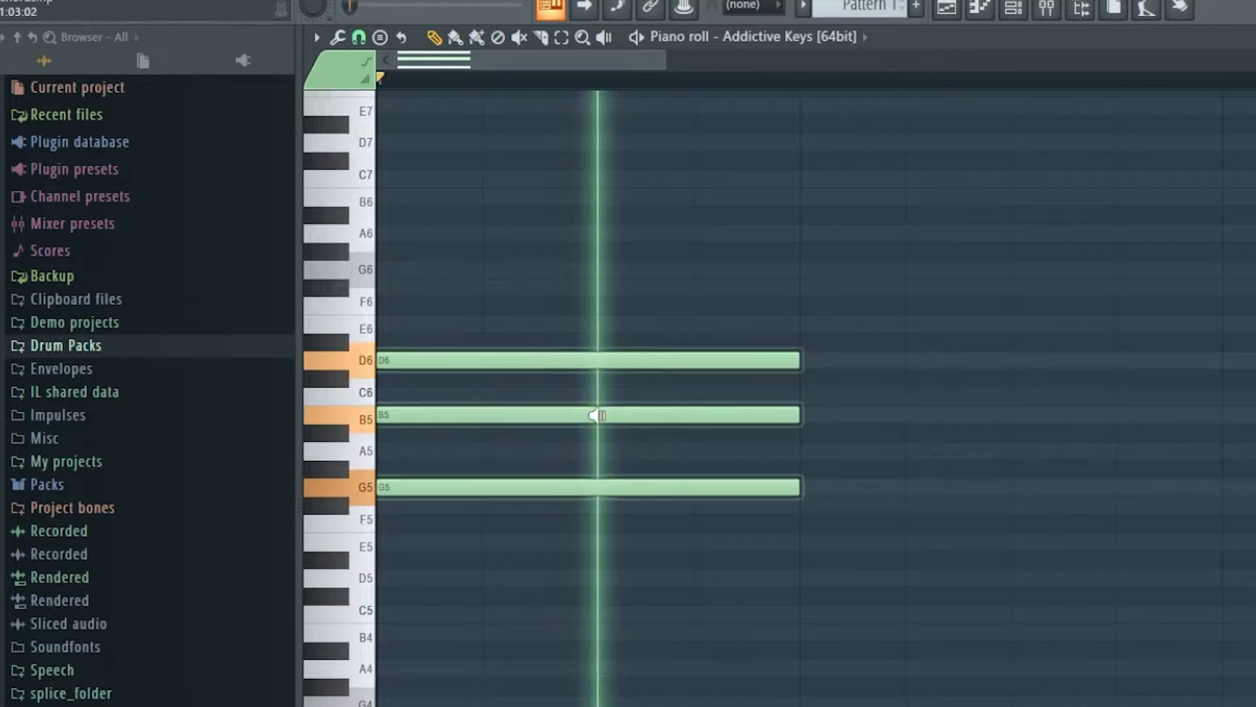
pyautogui.moveTo(575, 420); pyautogui.dragTo(581, 437)
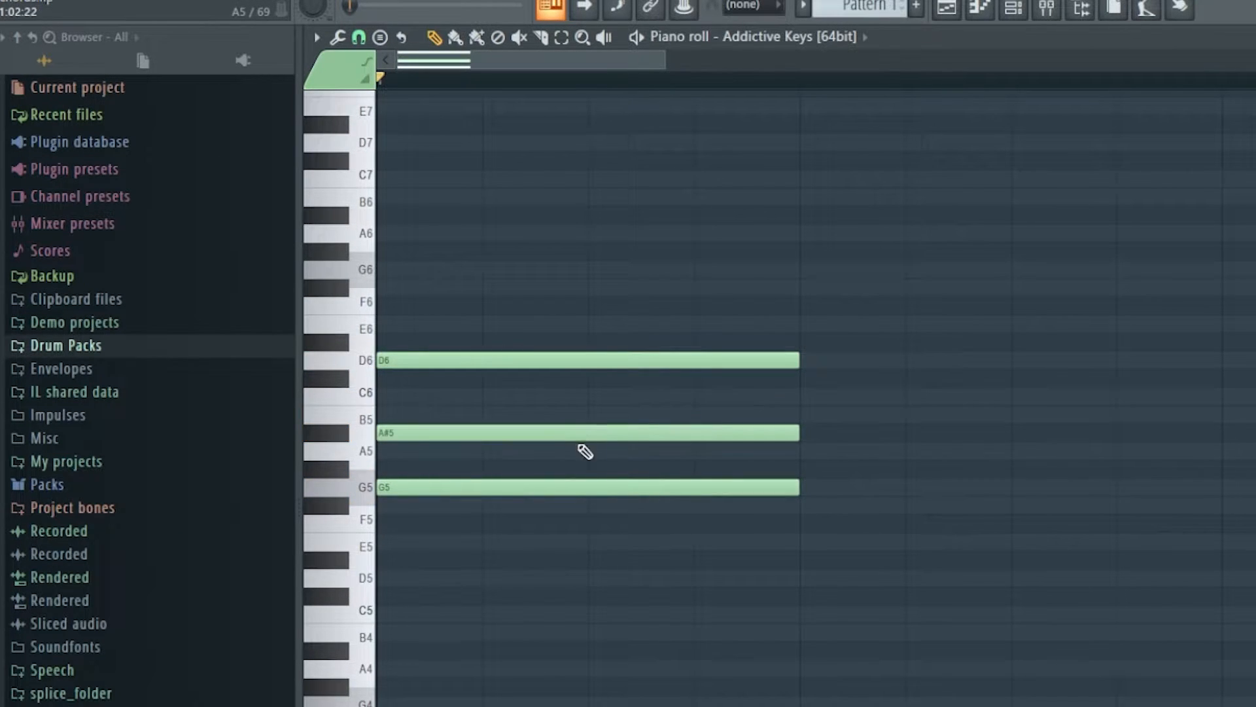
pyautogui.click(609, 400)
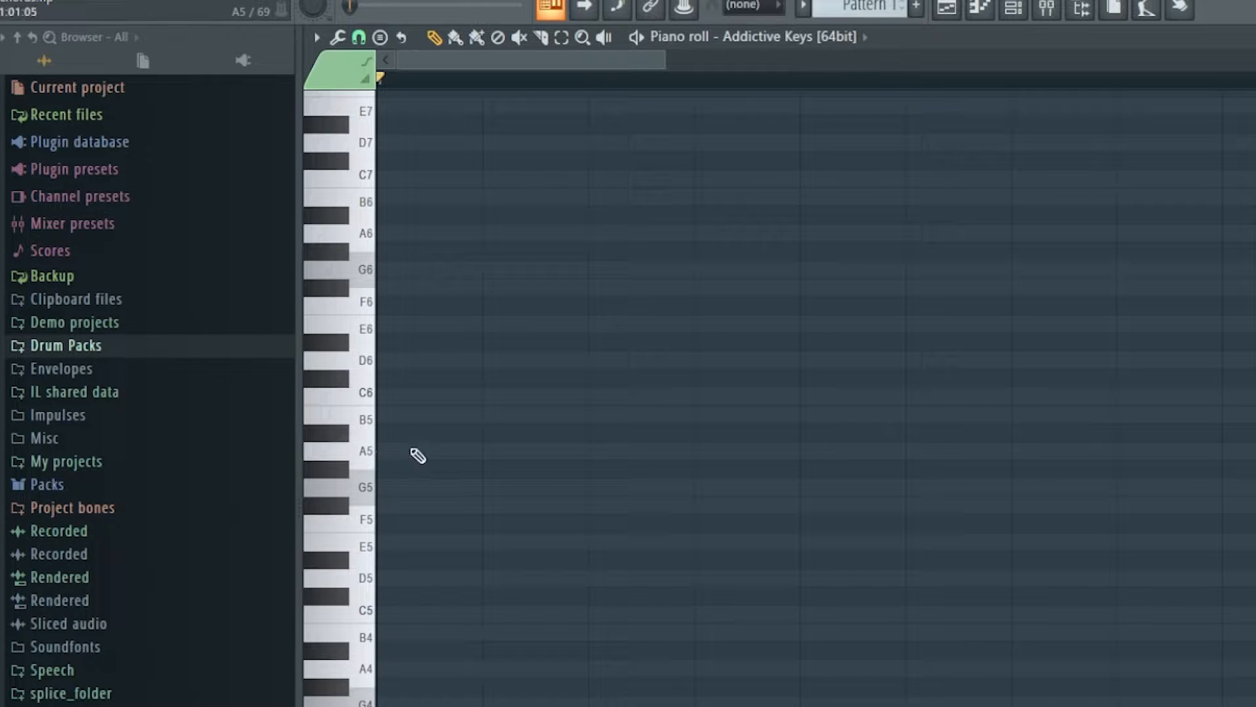
# Place an A5 root note at the start of the empty pattern
pyautogui.click(468, 452)
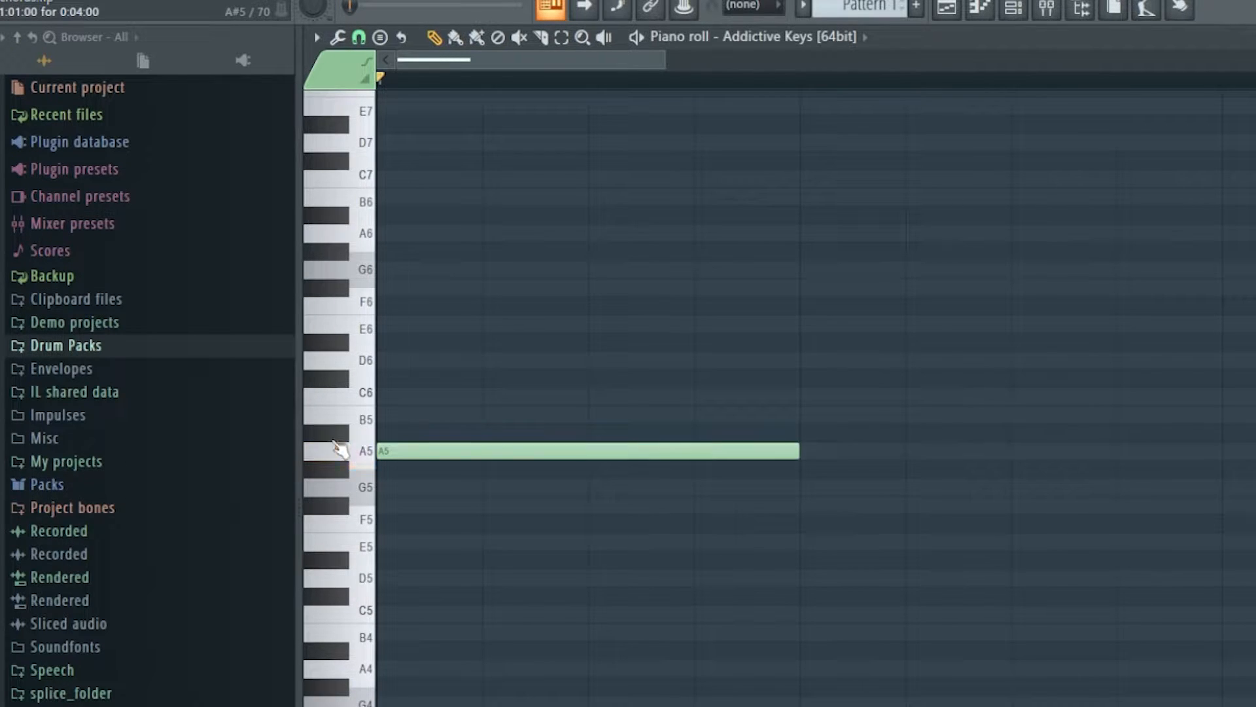
pyautogui.scroll(-2, 648, 470)
pyautogui.scroll(1, 649, 470)
pyautogui.scroll(-1, 638, 471)
pyautogui.scroll(1, 615, 471)
pyautogui.click(557, 503)
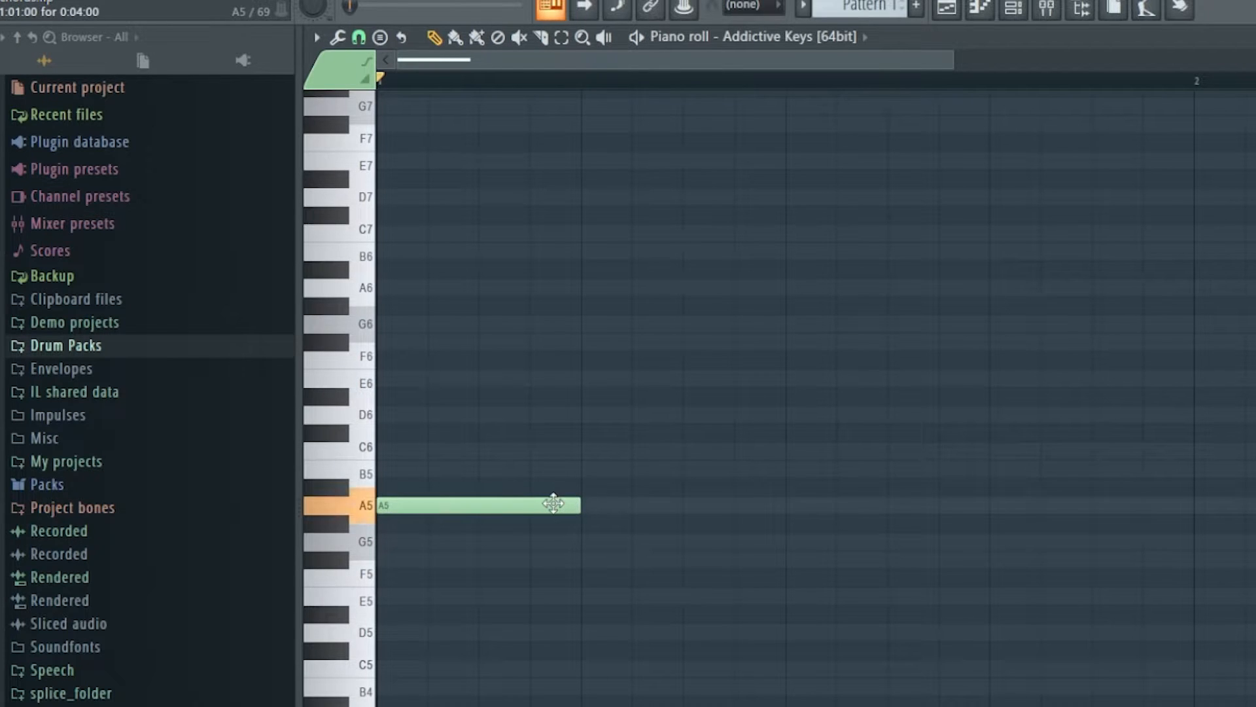
# Add a D6 root note on the third beat, removing the B5 and C6 helper notes, and a G5 root at bar 2
pyautogui.click(589, 469)
pyautogui.click(589, 450)
pyautogui.moveTo(589, 414); pyautogui.dragTo(814, 416)
pyautogui.rightClick(736, 451)
pyautogui.rightClick(739, 469)
pyautogui.scroll(-1, 395, 522)
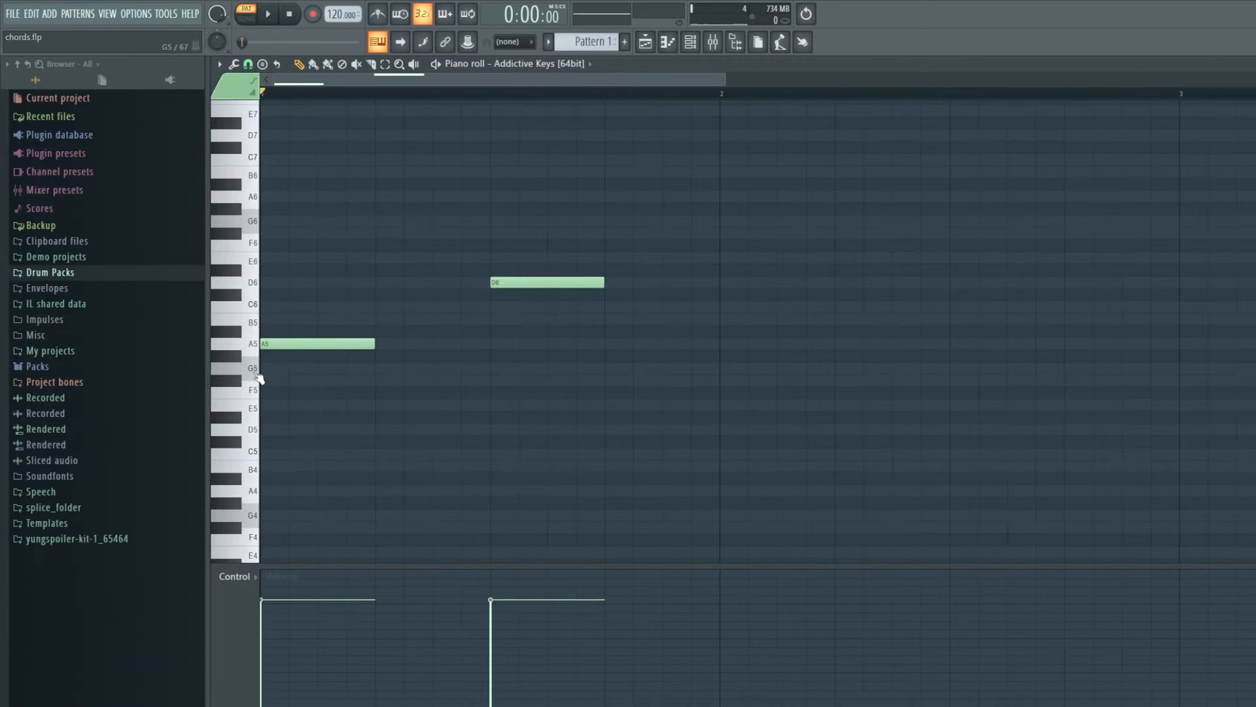
pyautogui.click(725, 368)
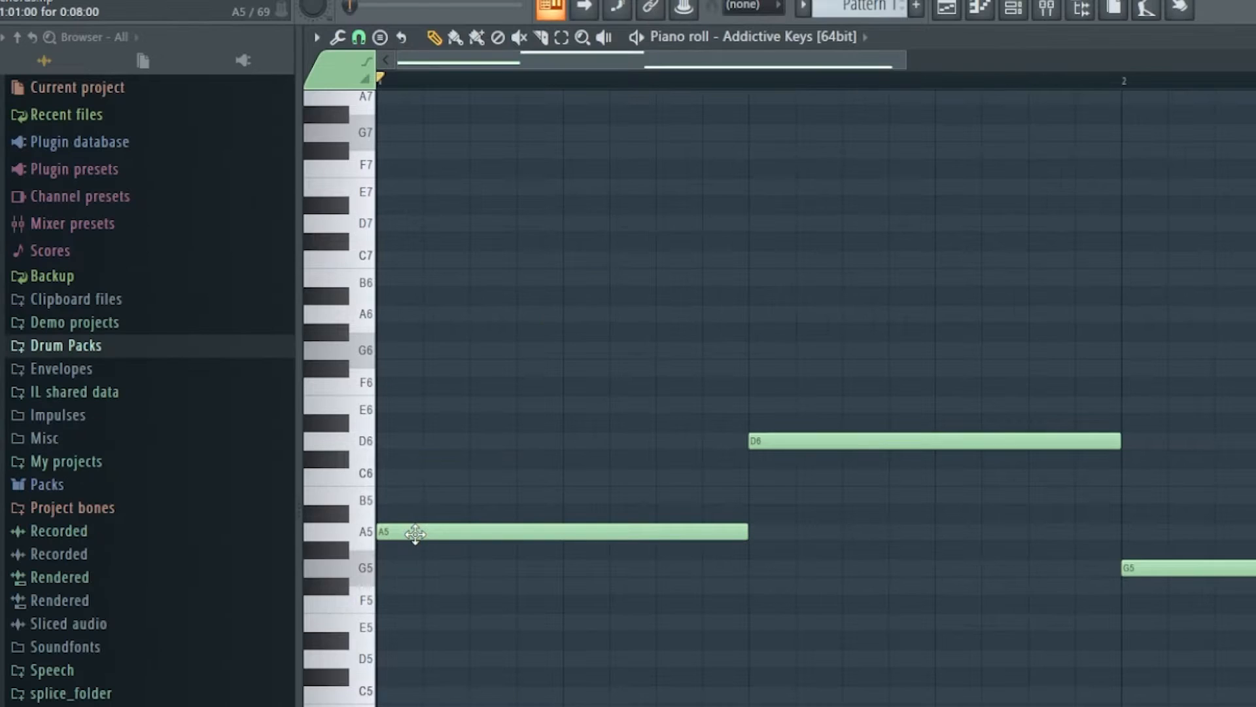
# Build an A minor chord by stacking C6 and E6 above the A5 root, removing the B5 and D6 helper notes, and play it
pyautogui.click(286, 399)
pyautogui.click(399, 504)
pyautogui.click(386, 476)
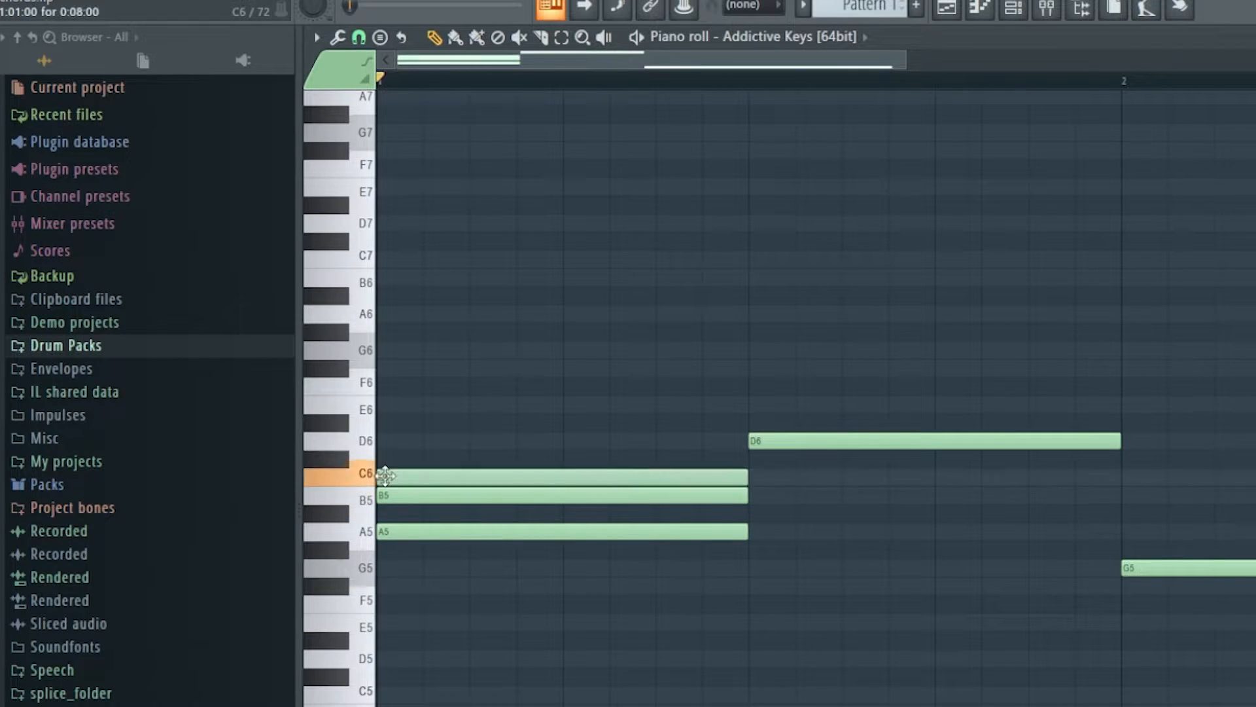
pyautogui.rightClick(403, 498)
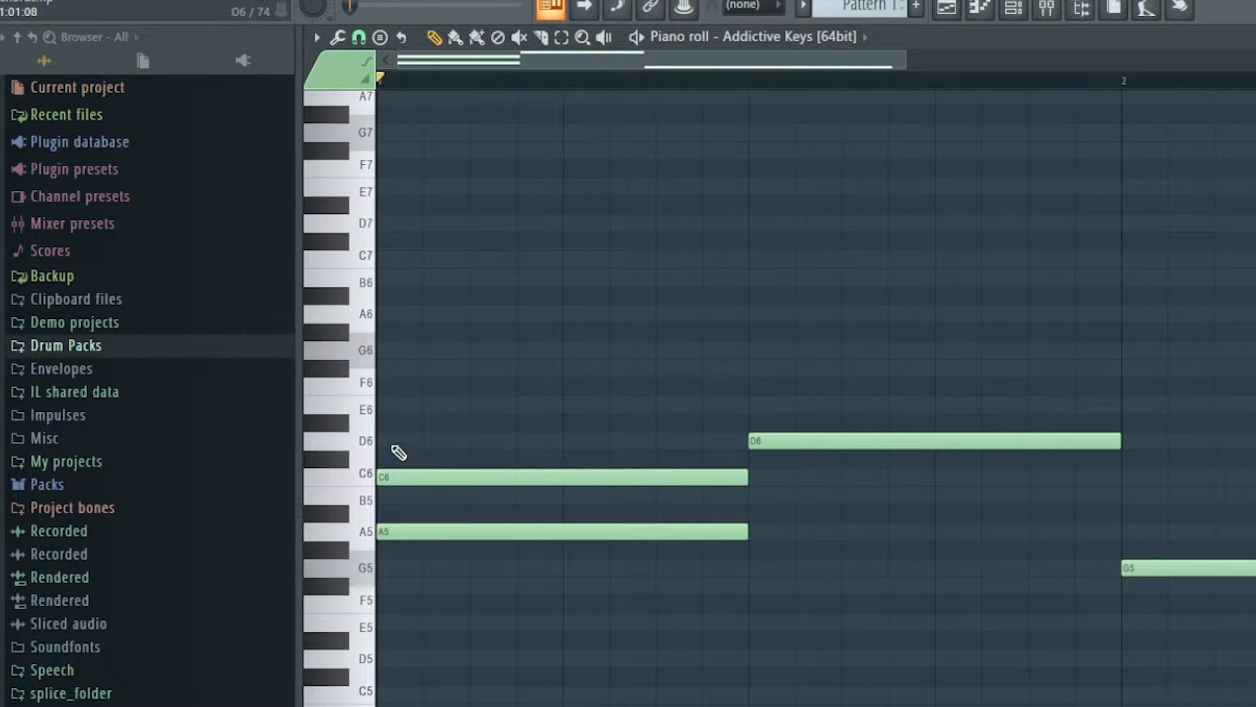
pyautogui.click(393, 442)
pyautogui.click(391, 413)
pyautogui.rightClick(414, 442)
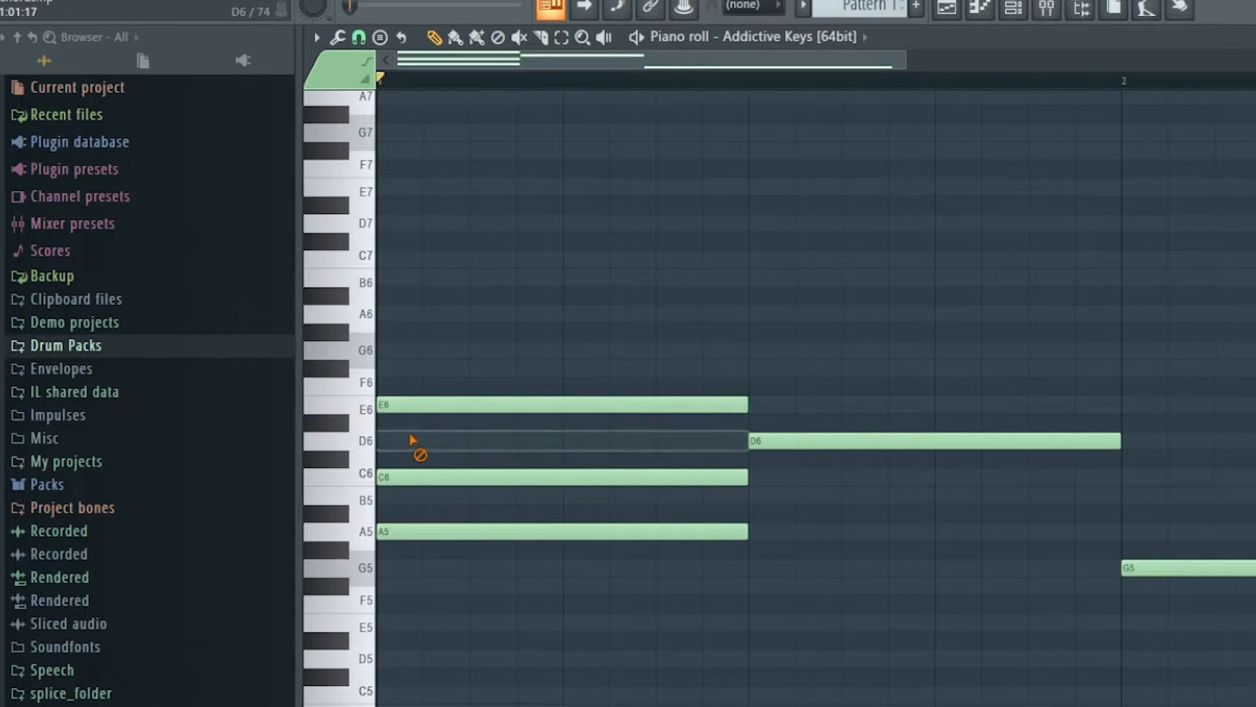
pyautogui.press('space')
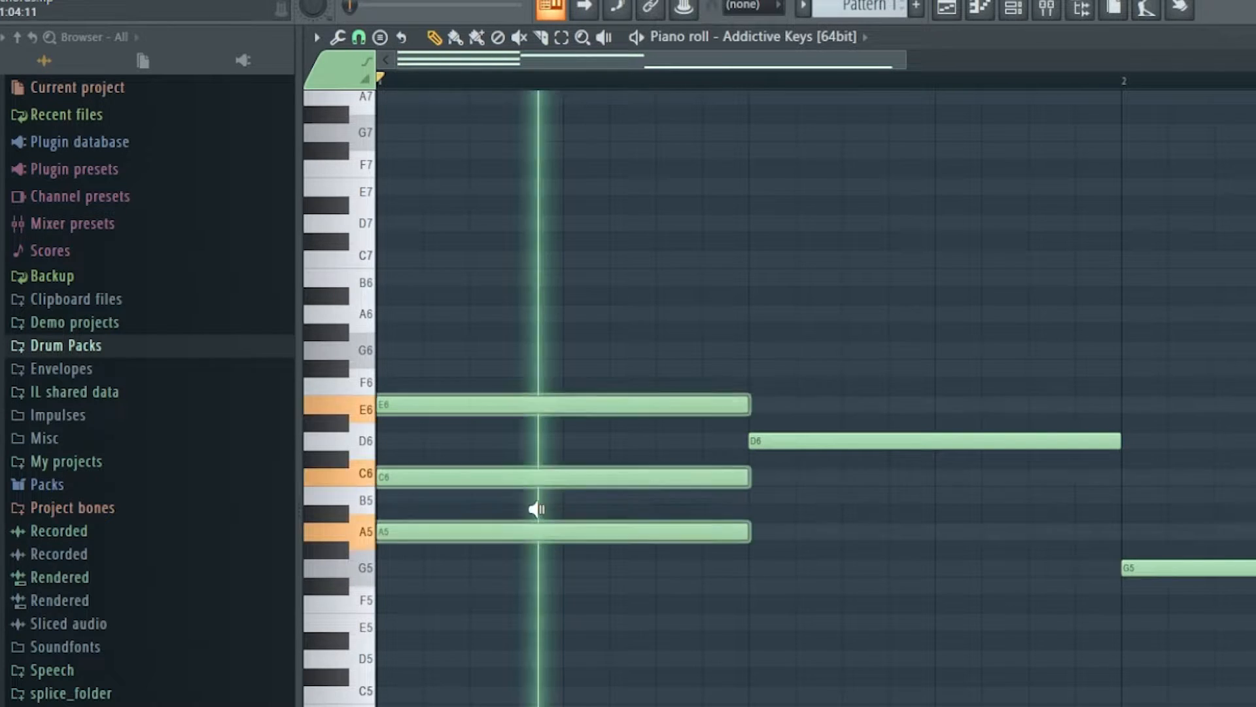
pyautogui.press('space')
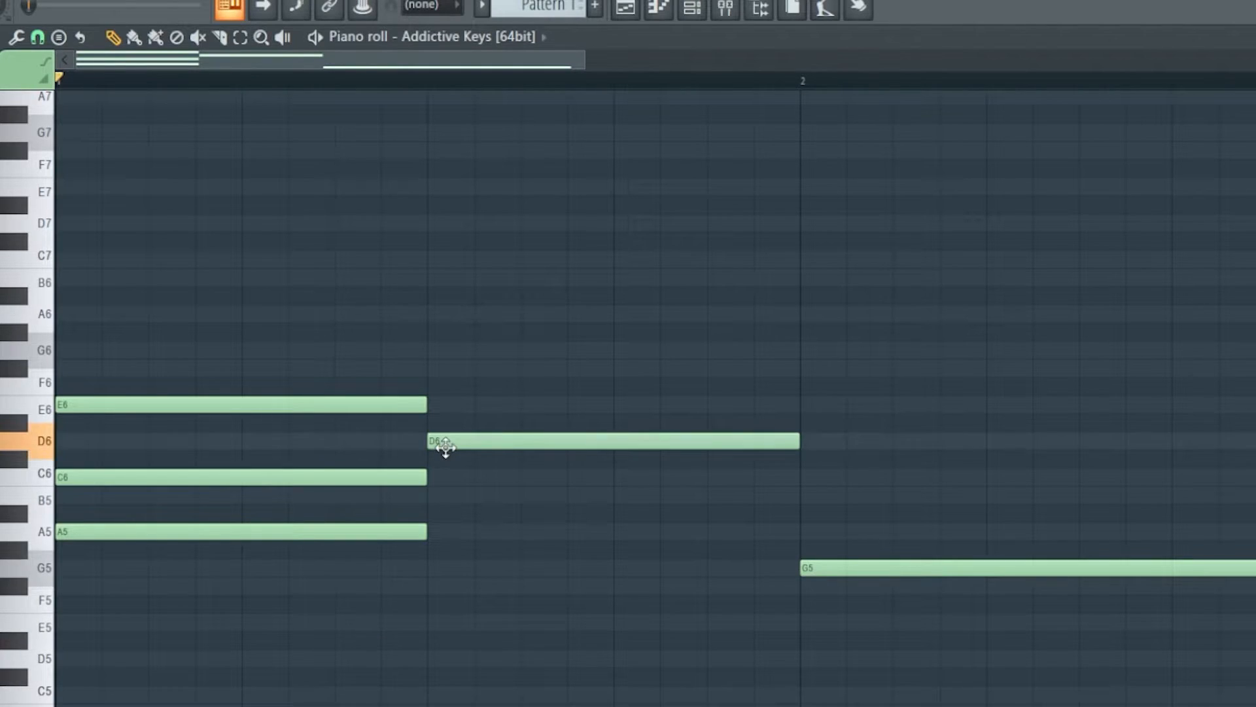
# Stack F#6 and A6 above the D6 root, removing the E6 and G6 helper notes, and play the first two chords
pyautogui.click(523, 338)
pyautogui.click(516, 314)
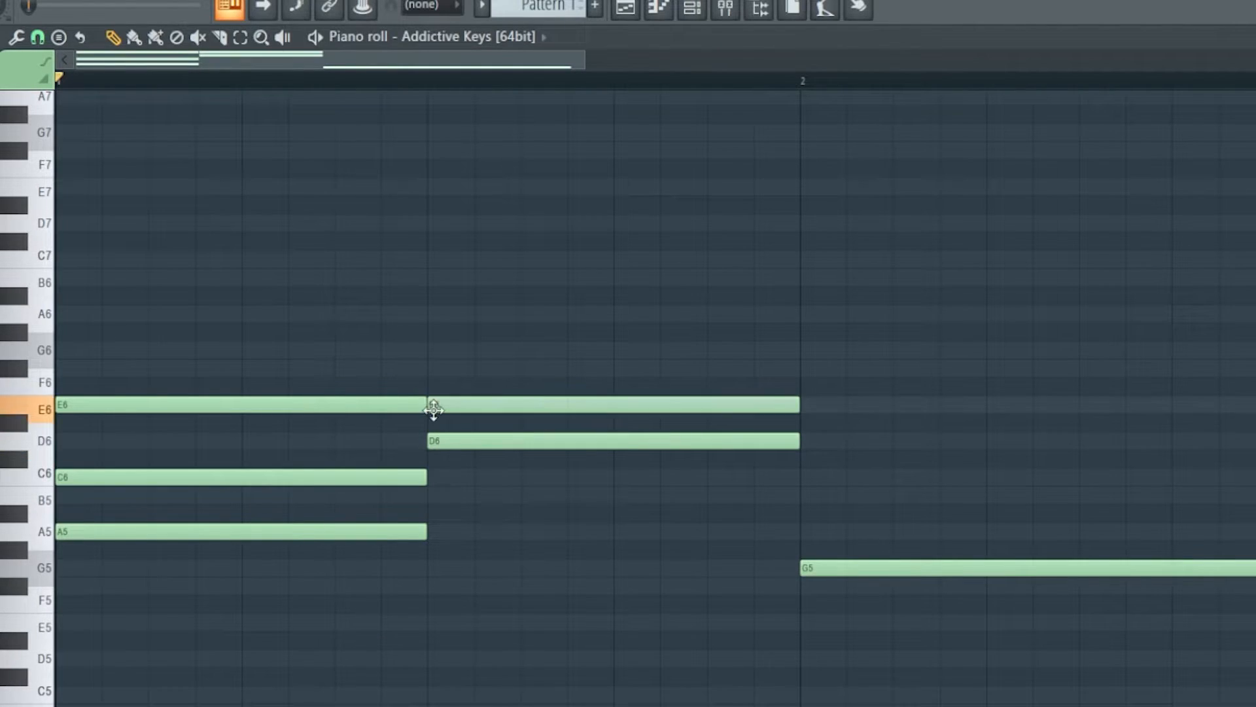
pyautogui.click(442, 369)
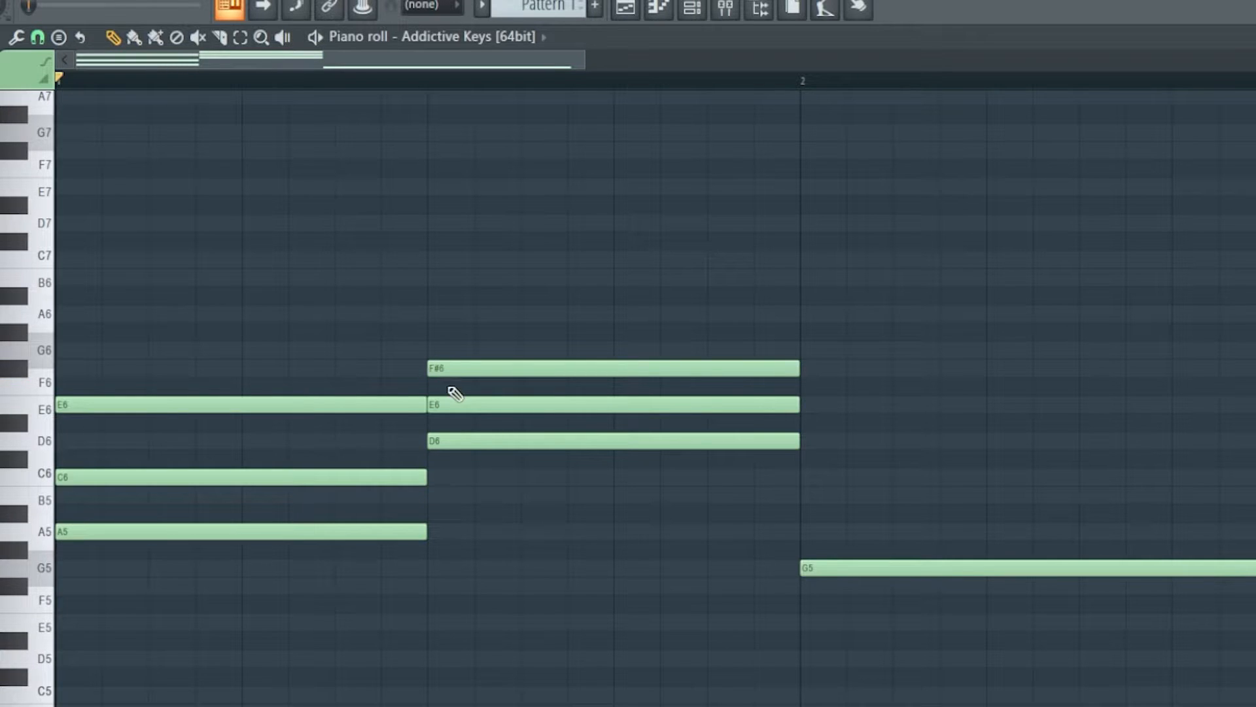
pyautogui.rightClick(441, 400)
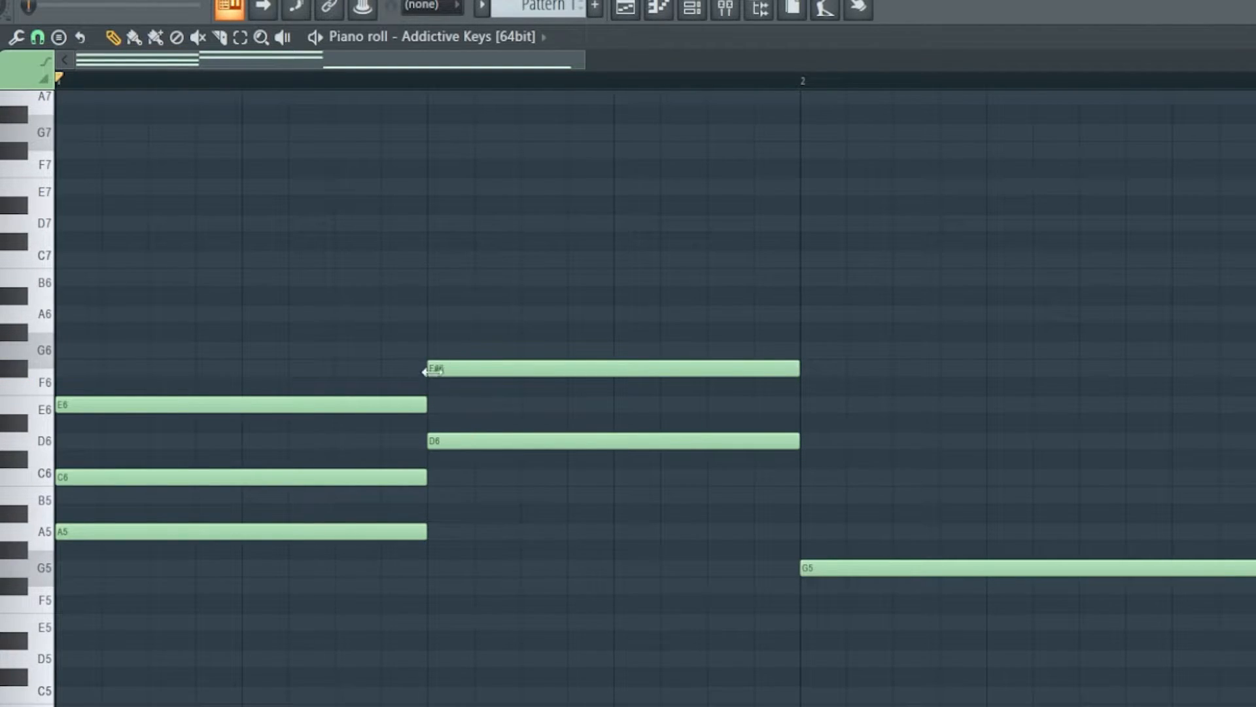
pyautogui.click(437, 351)
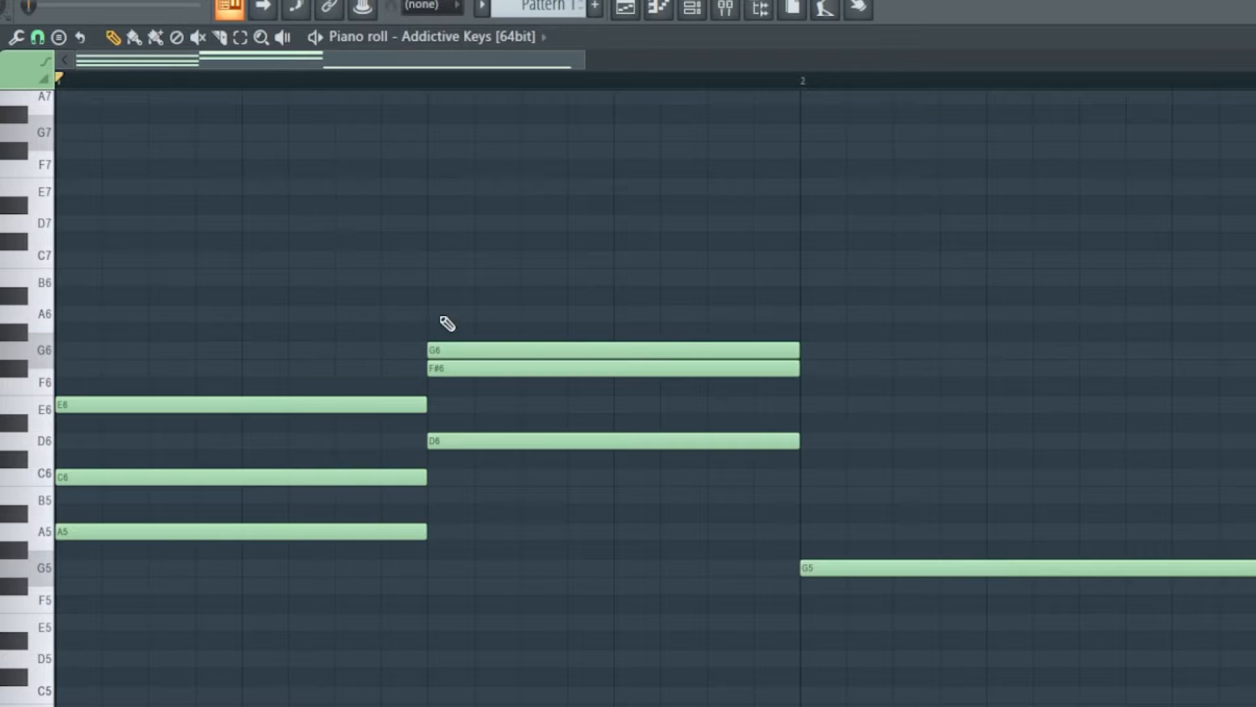
pyautogui.click(443, 316)
pyautogui.rightClick(453, 350)
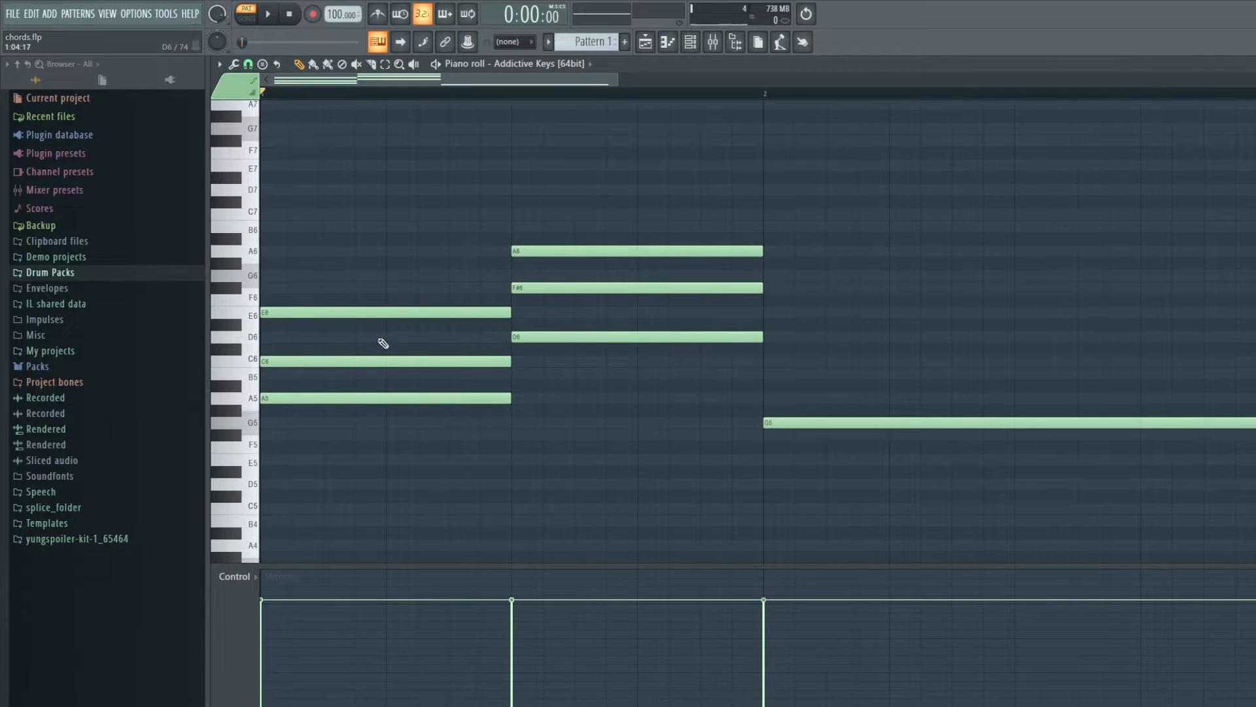
pyautogui.keyDown('alt'); pyautogui.rightClick(358, 322); pyautogui.keyUp('alt')
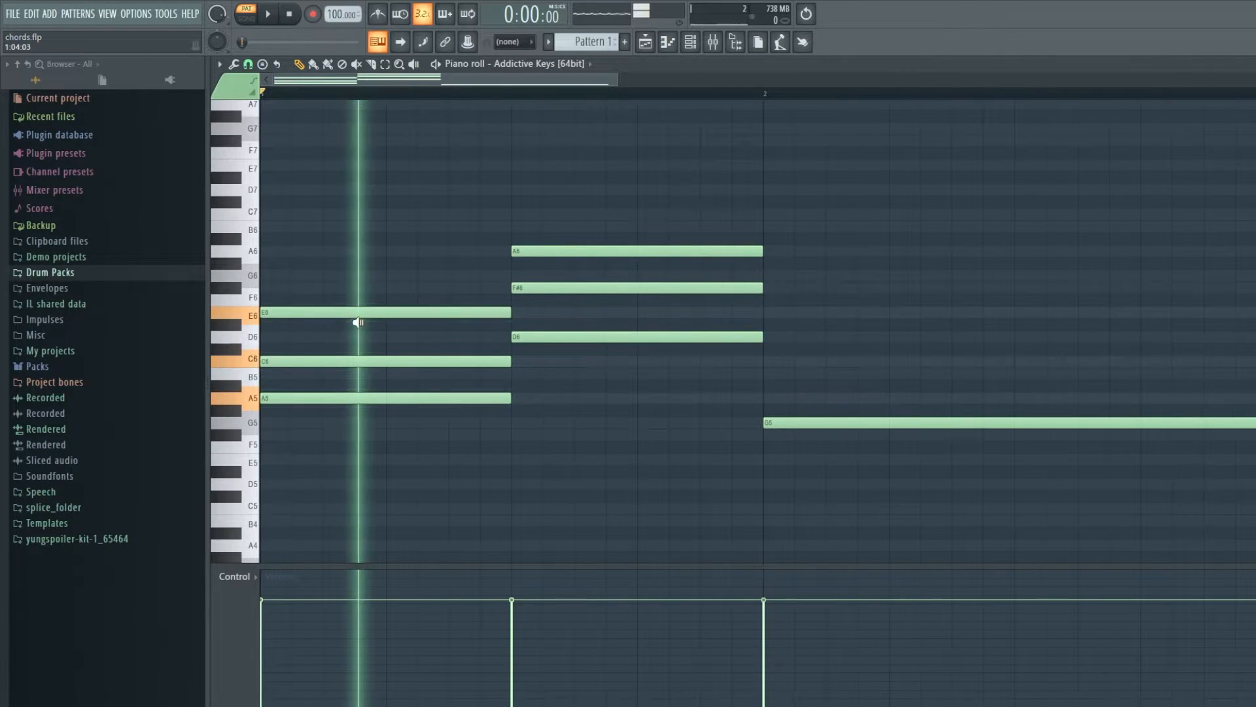
pyautogui.moveTo(358, 322); pyautogui.dragTo(664, 333)
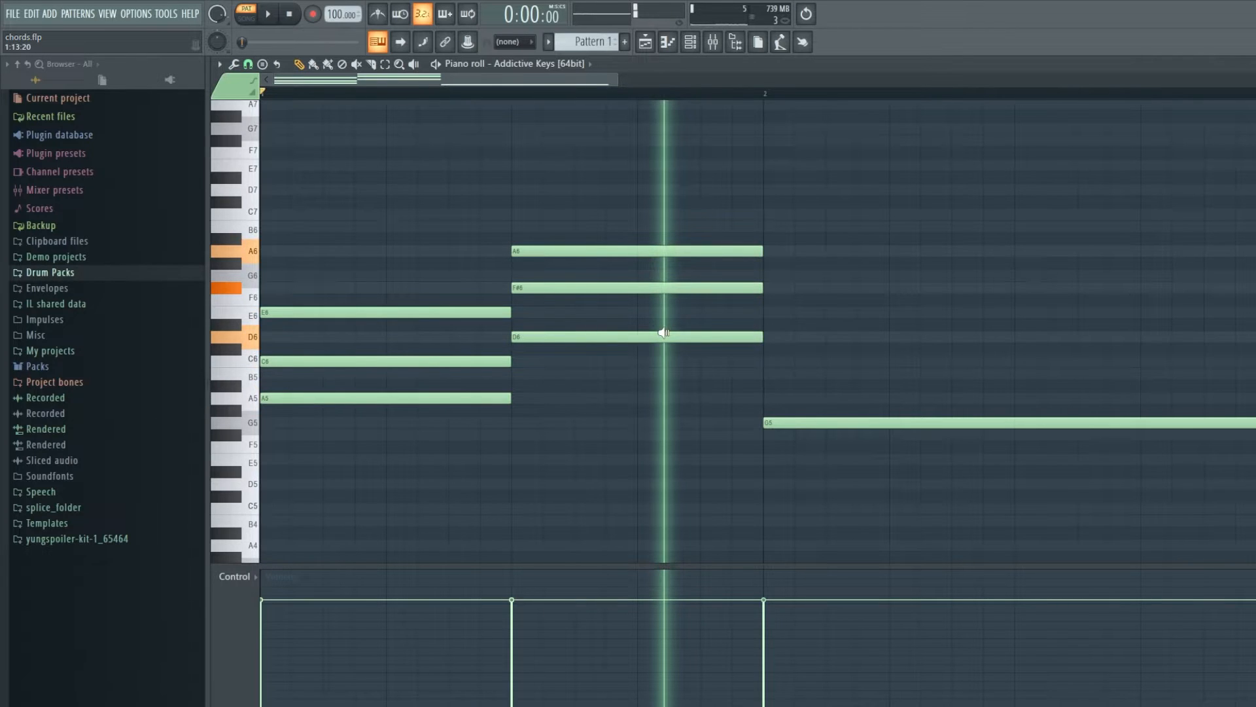
# Build a G major chord in bar 2 by stacking B5 and D6 above the G5 root, and play the progression
pyautogui.keyDown('ctrl'); pyautogui.scroll(-1, 785, 360); pyautogui.keyUp('ctrl')
pyautogui.scroll(-1, 830, 370)
pyautogui.scroll(2, 674, 396)
pyautogui.scroll(-1, 720, 412)
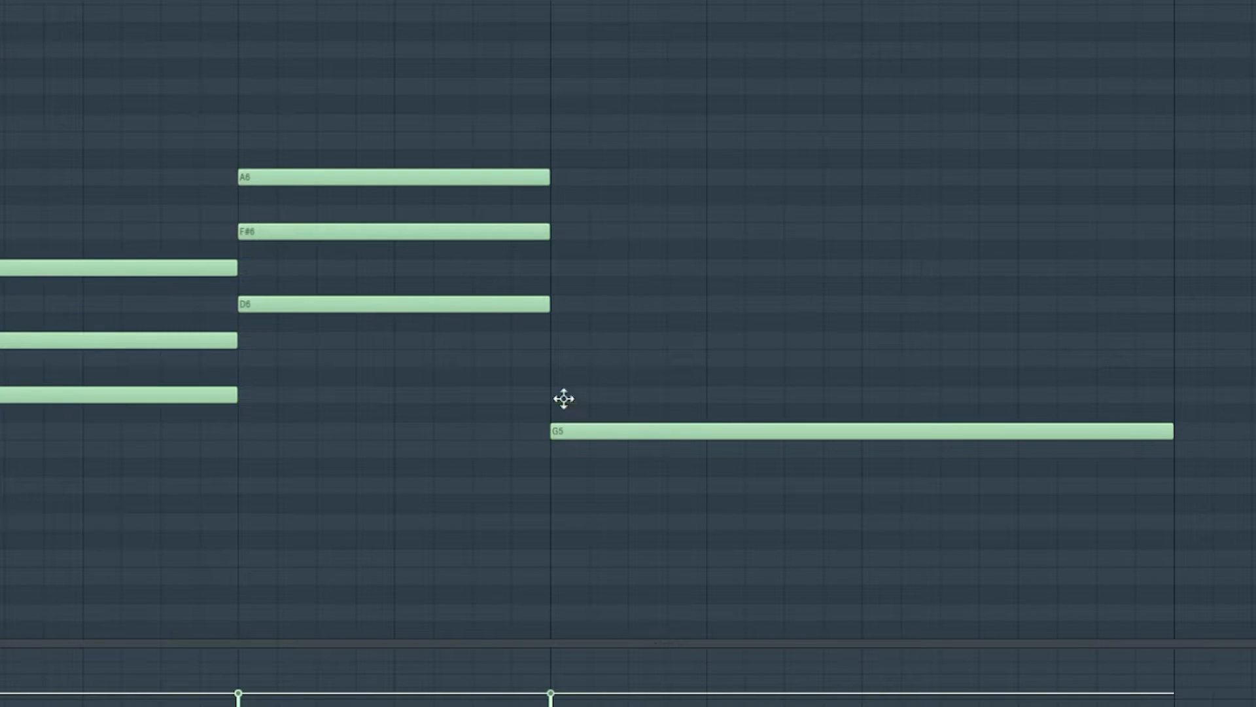
pyautogui.click(692, 399)
pyautogui.click(563, 358)
pyautogui.moveTo(568, 394); pyautogui.dragTo(567, 341)
pyautogui.click(563, 304)
pyautogui.press('t')
pyautogui.click(574, 341)
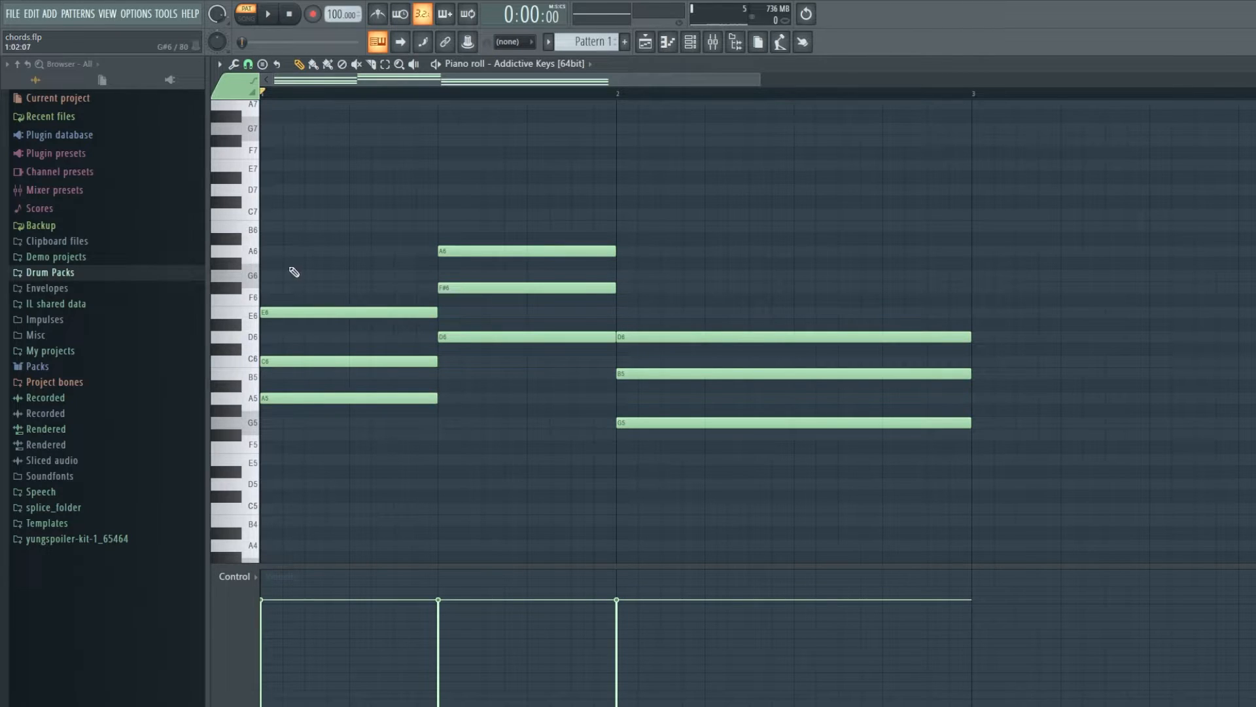
pyautogui.moveTo(345, 308)
pyautogui.mouseDown()
pyautogui.moveTo(544, 303)
pyautogui.moveTo(665, 317)
pyautogui.mouseUp()
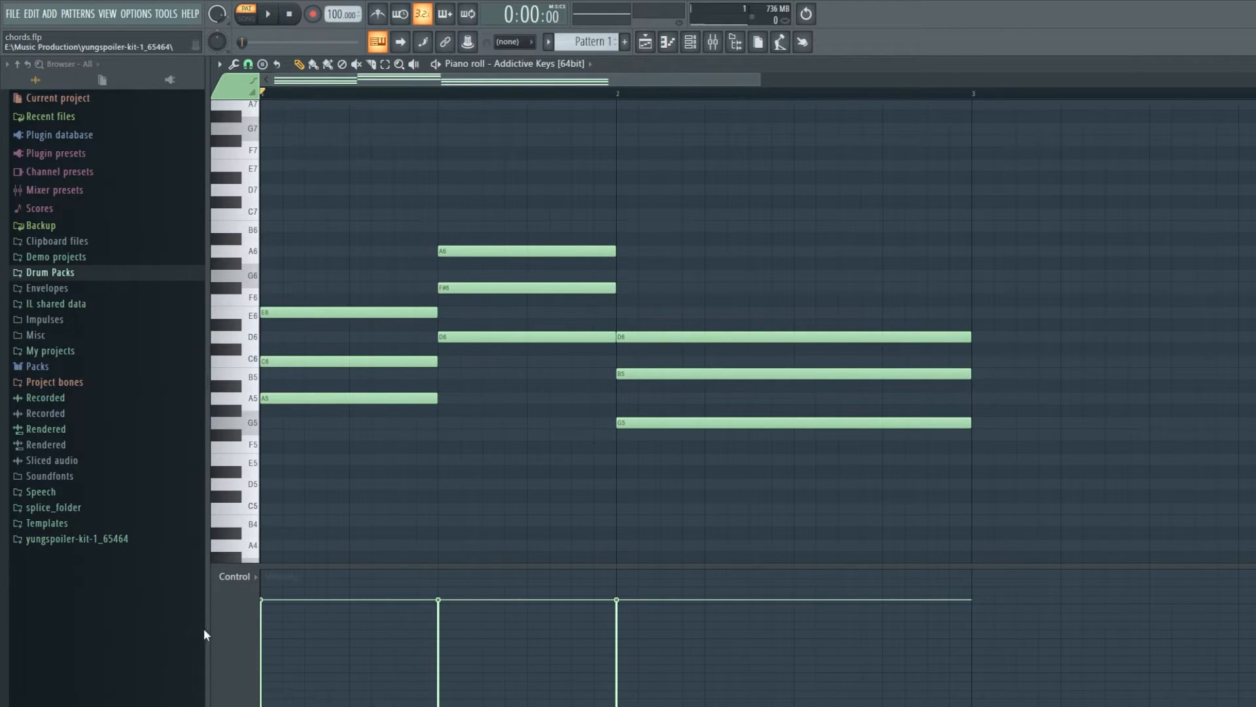
# Transpose all chords down one octave and add a G5 seventh on top of the A minor chord, using F#5 as helper
pyautogui.hotkey('ctrl', 'Down')
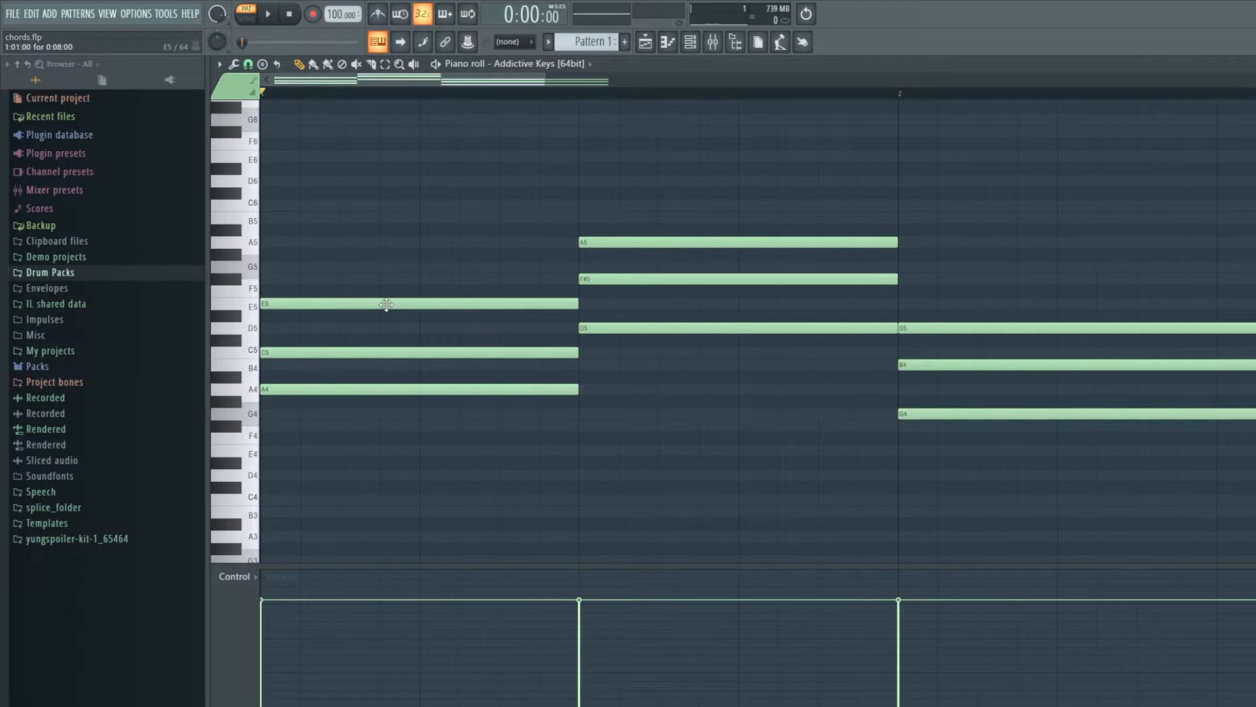
pyautogui.click(282, 353)
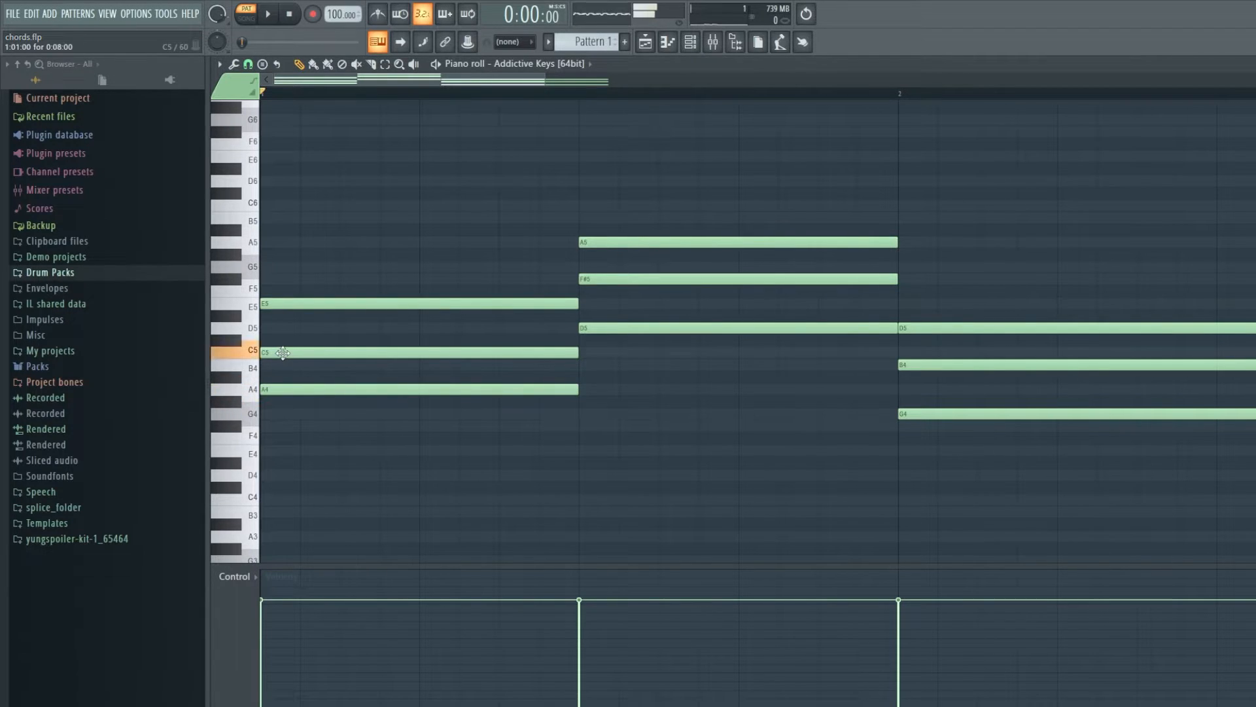
pyautogui.click(282, 305)
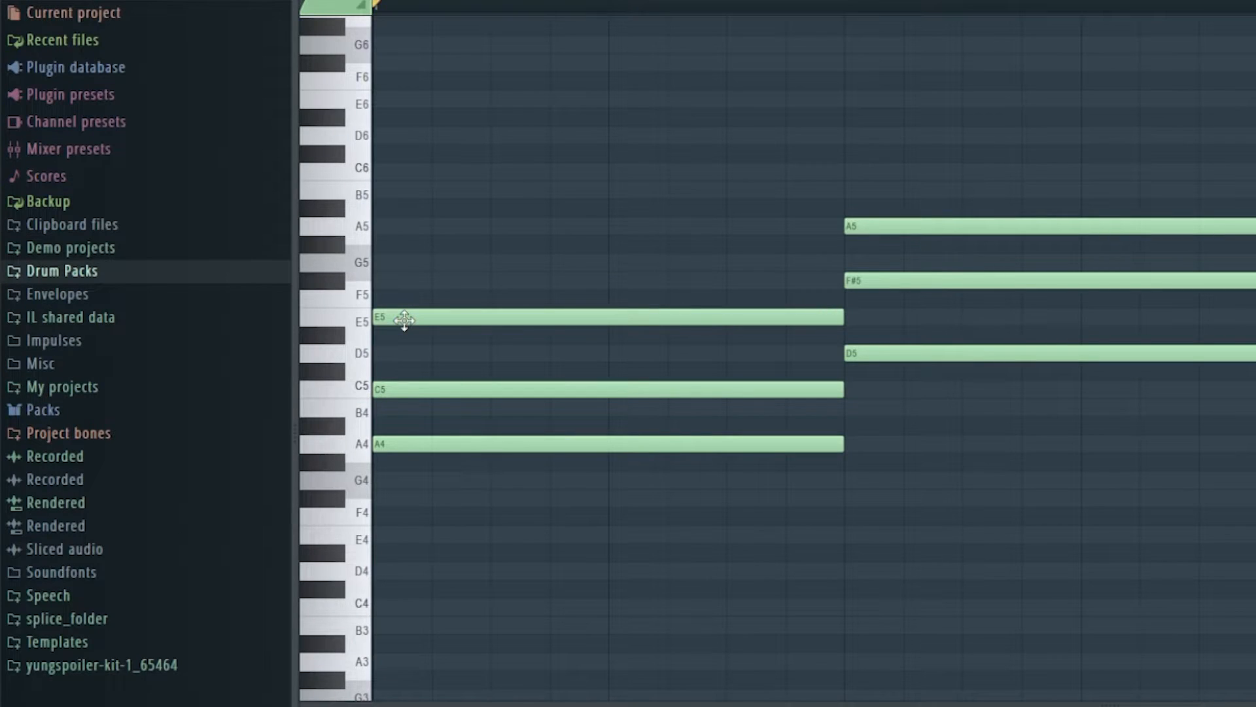
pyautogui.click(281, 306)
pyautogui.click(388, 281)
pyautogui.click(380, 261)
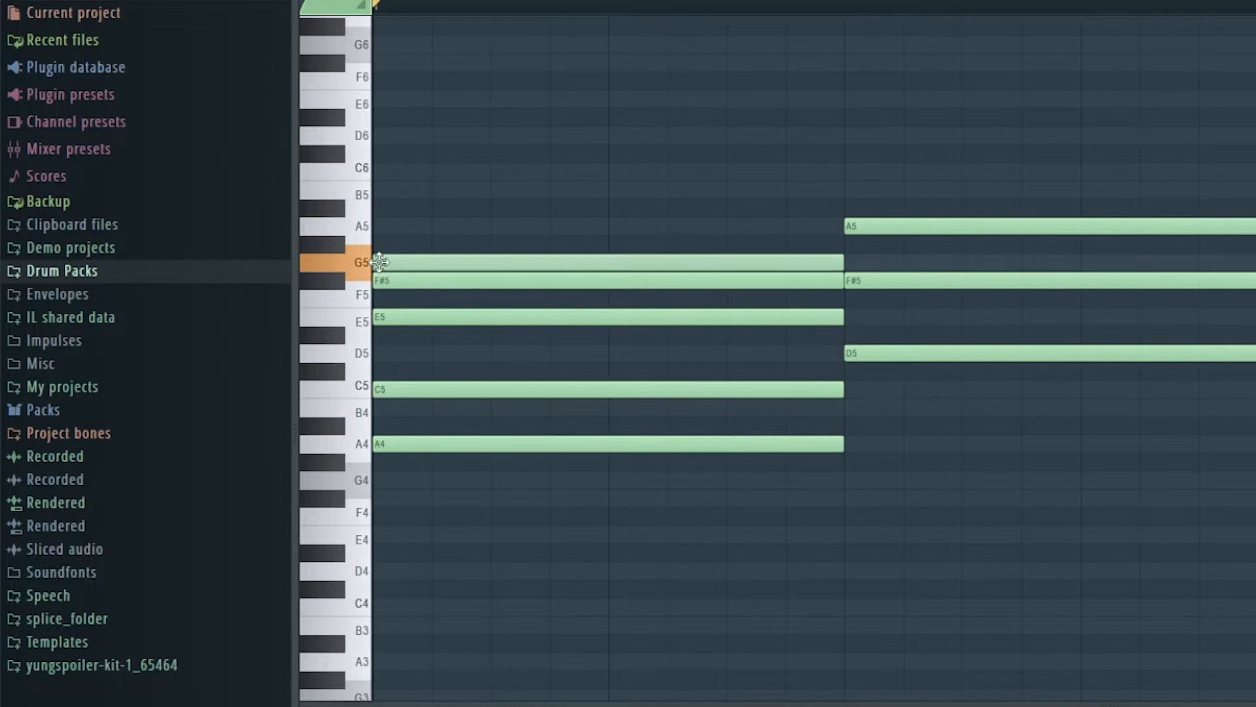
pyautogui.click(515, 237)
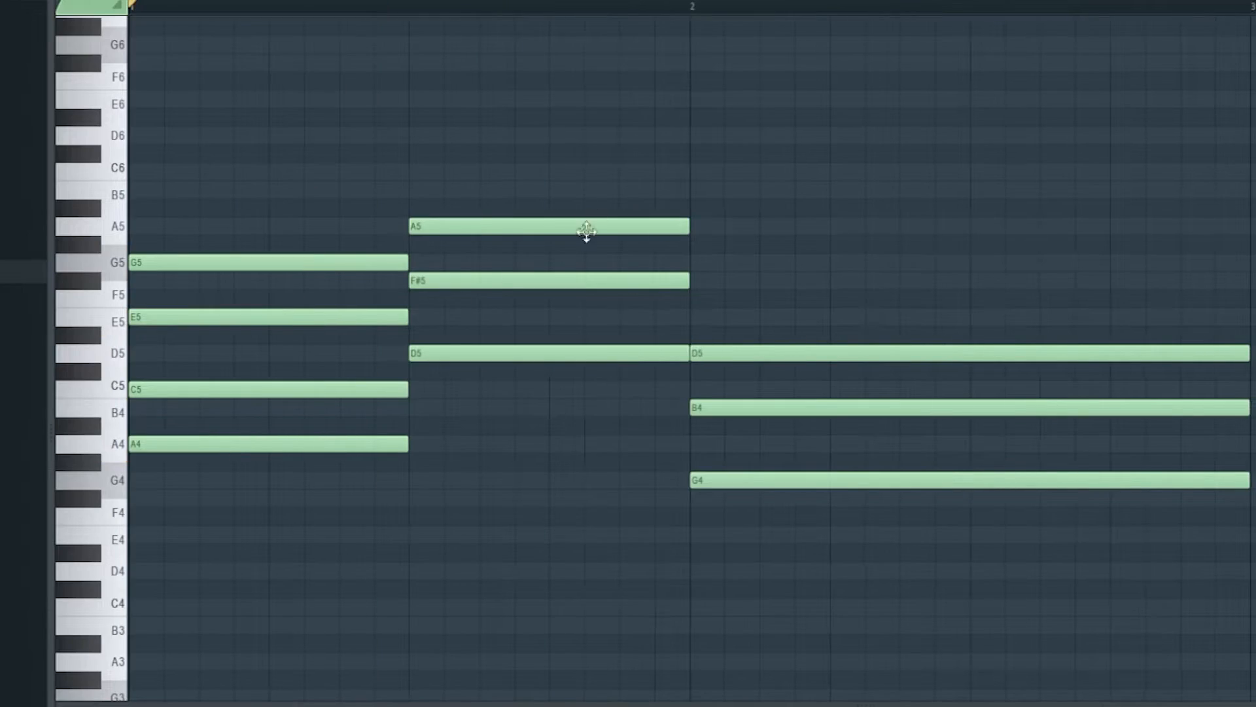
# Add a C6 seventh on top of the D major chord, counting up through a temporary B5 note
pyautogui.click(705, 233)
pyautogui.moveTo(418, 190); pyautogui.dragTo(417, 169)
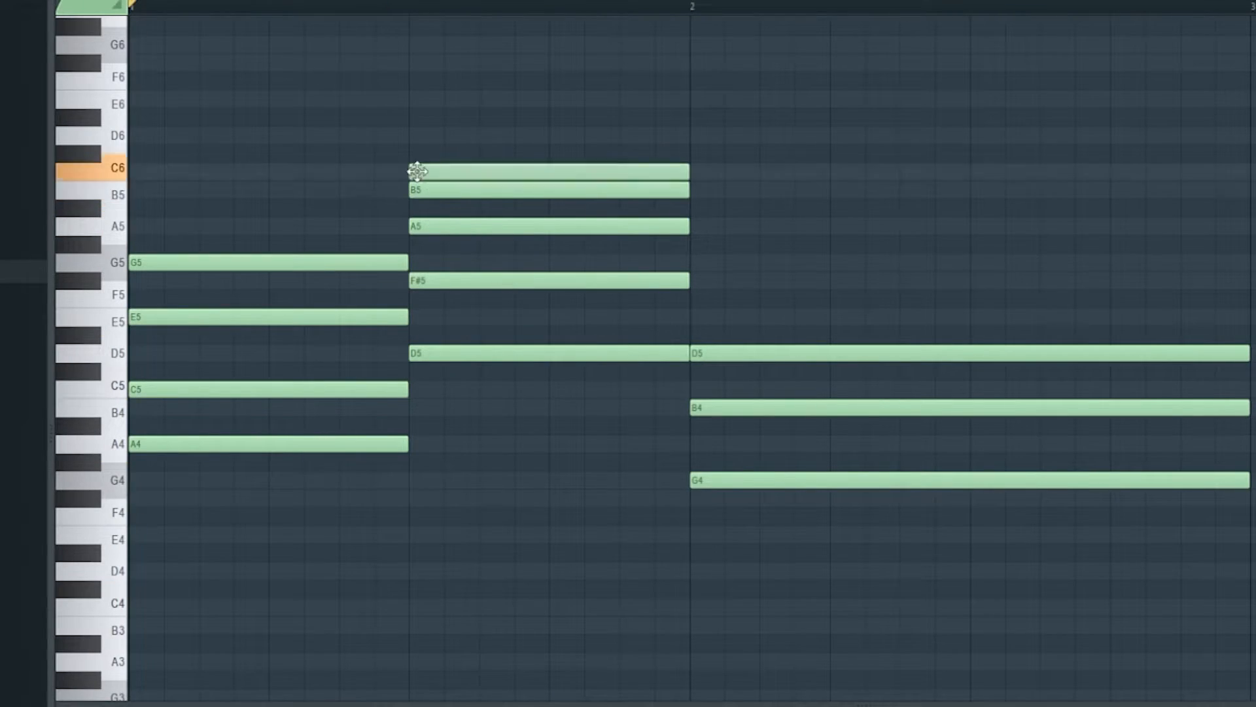
pyautogui.click(502, 222)
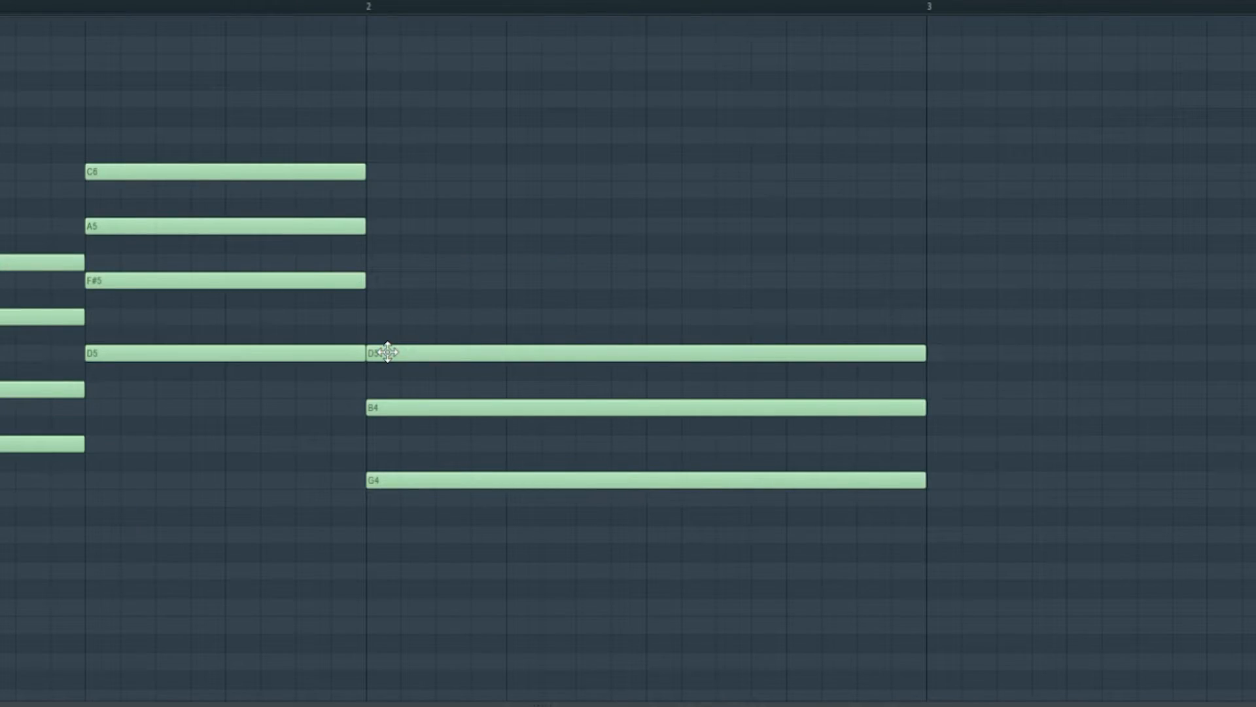
# Add an F#5 seventh on top of the G major chord in bar 2 and play the chords back
pyautogui.moveTo(379, 351); pyautogui.dragTo(380, 282)
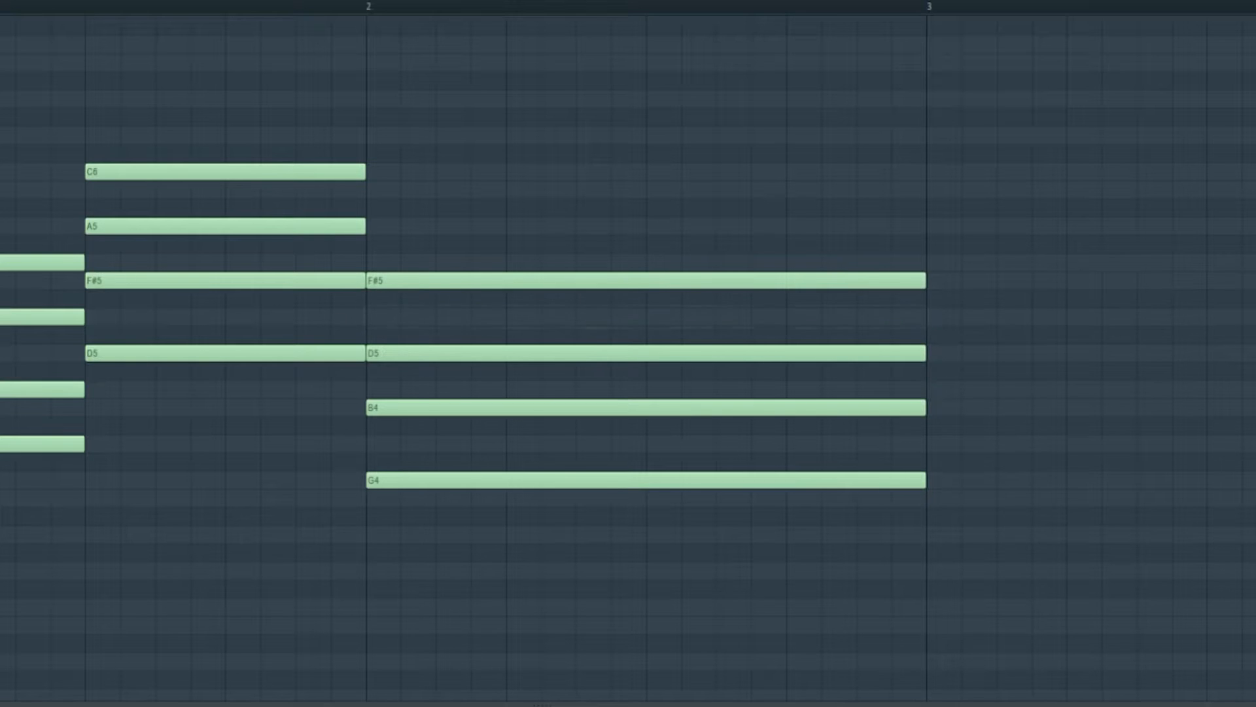
pyautogui.click(493, 339)
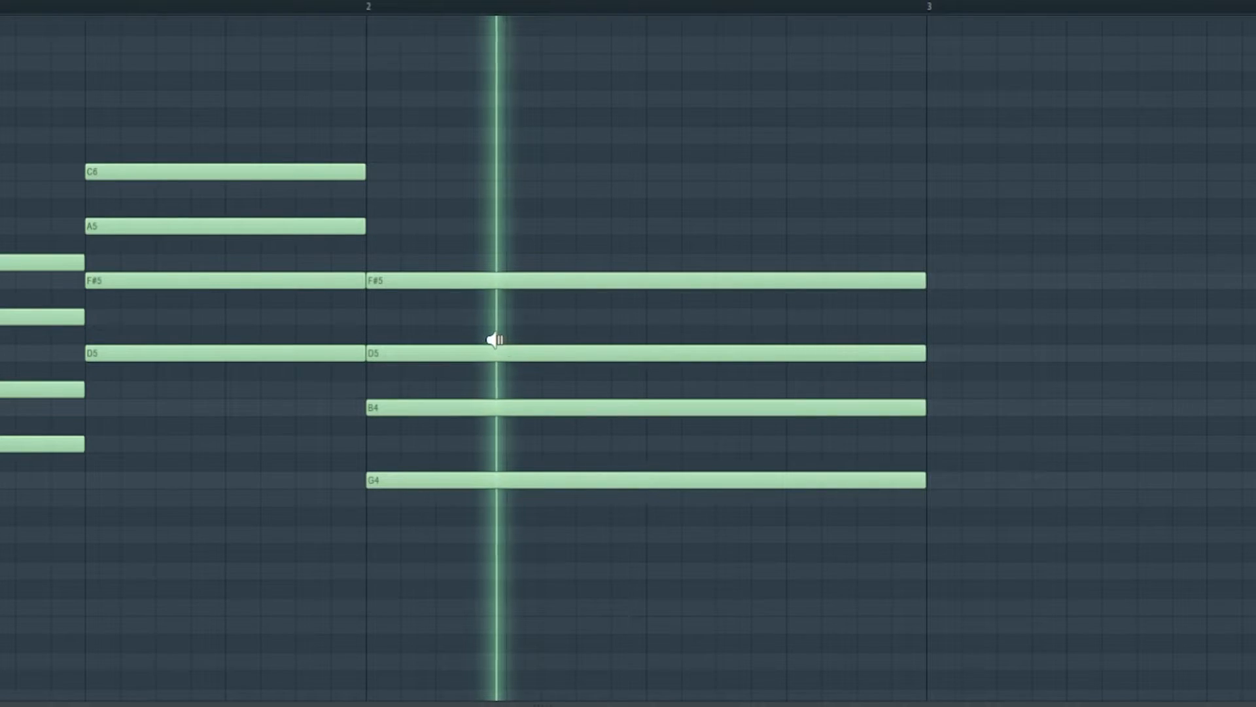
pyautogui.press('space')
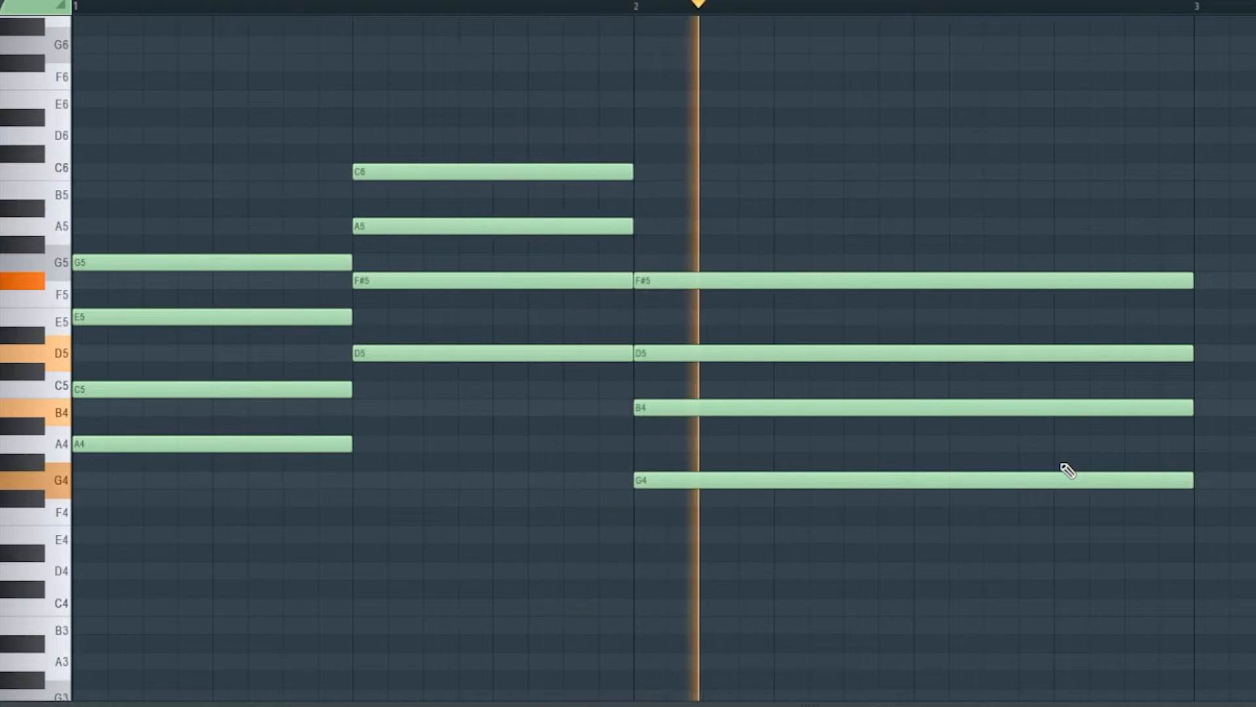
pyautogui.press('space')
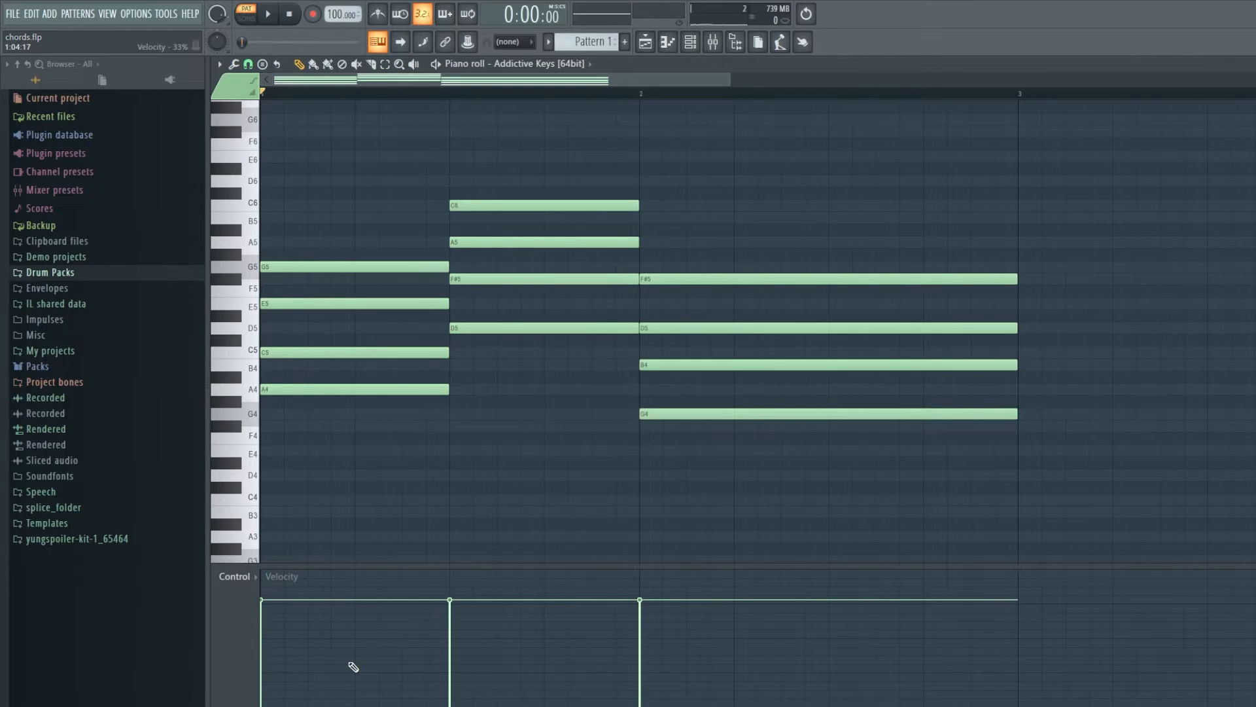
# Extend the first chord with a B5 ninth above G5, removing the A5 helper note, and play it
pyautogui.scroll(2, 520, 485)
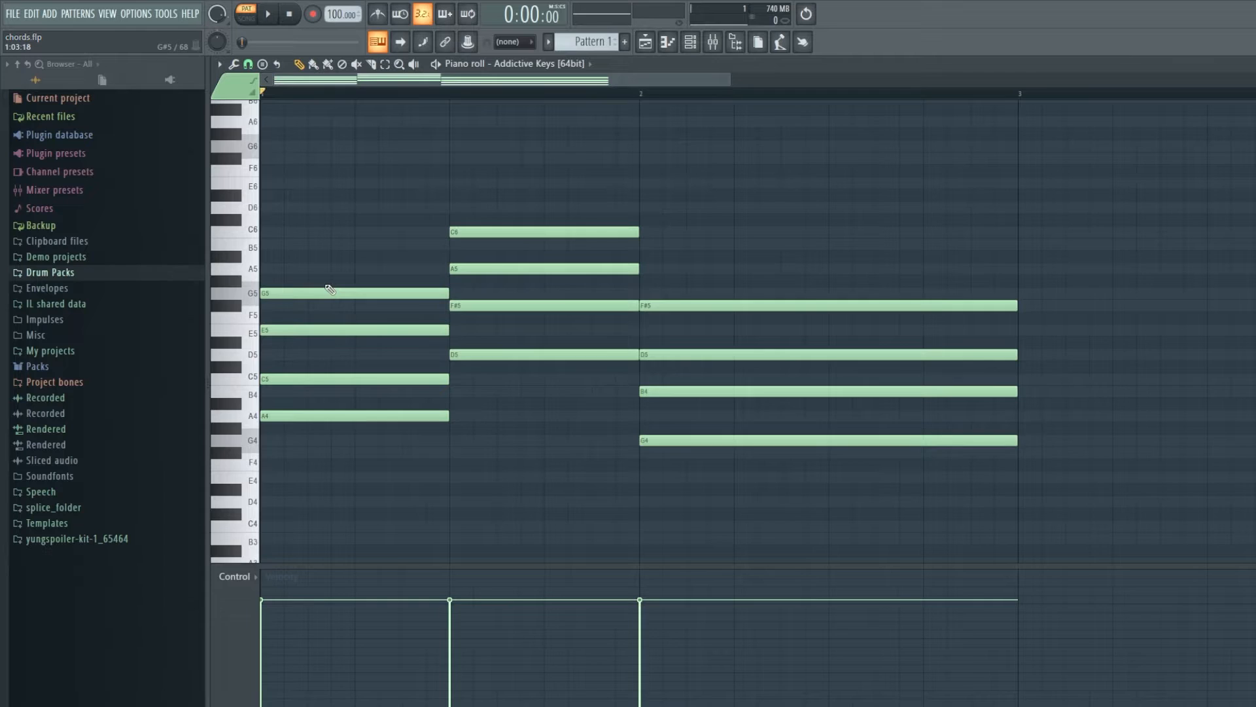
pyautogui.scroll(1, 428, 320)
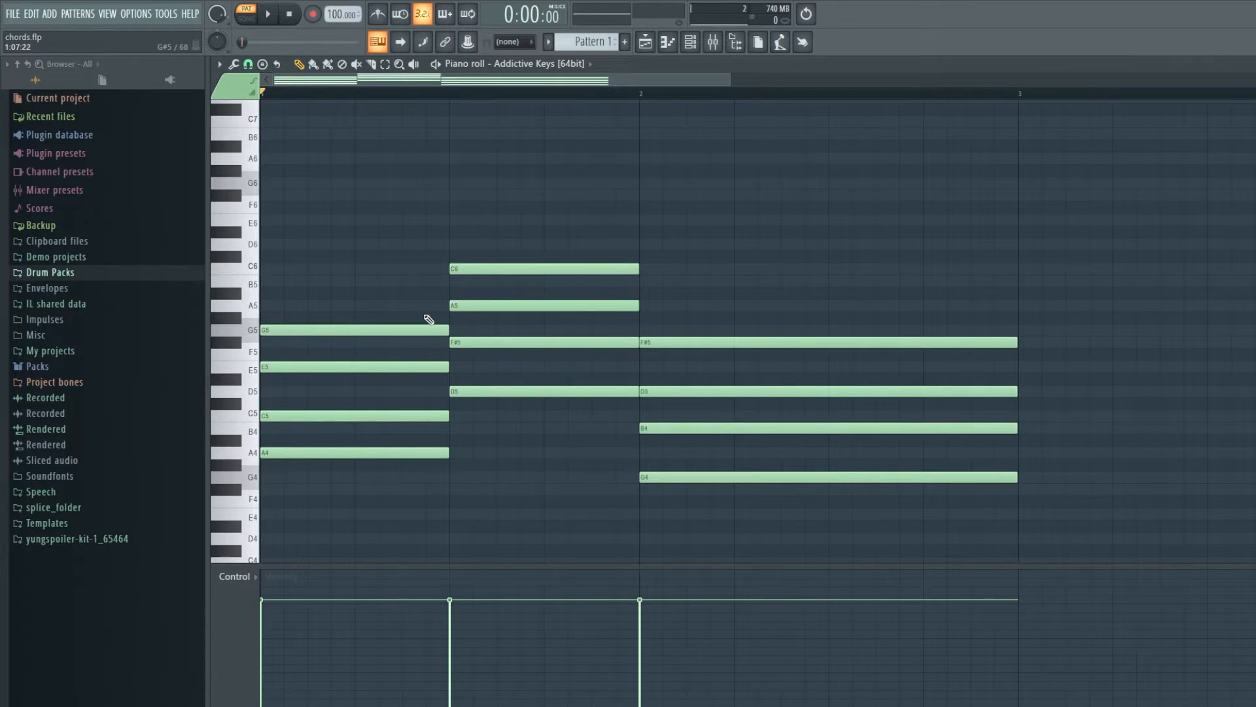
pyautogui.click(319, 334)
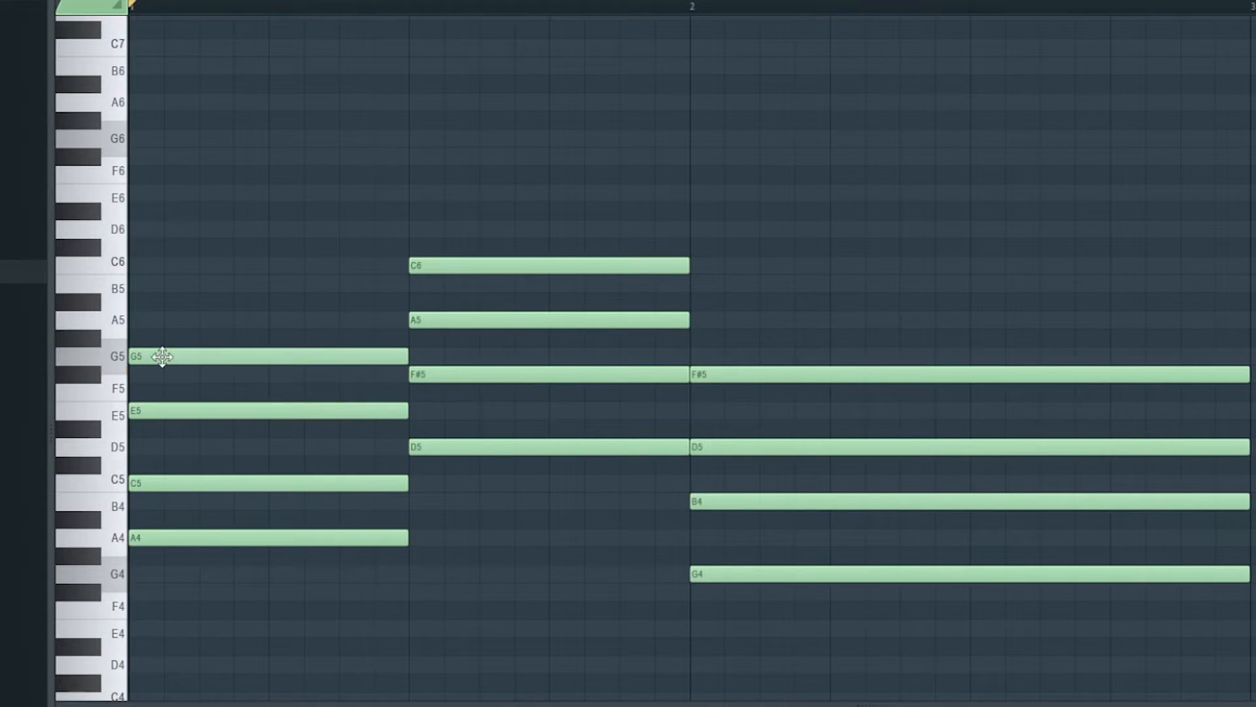
pyautogui.click(266, 305)
pyautogui.click(265, 281)
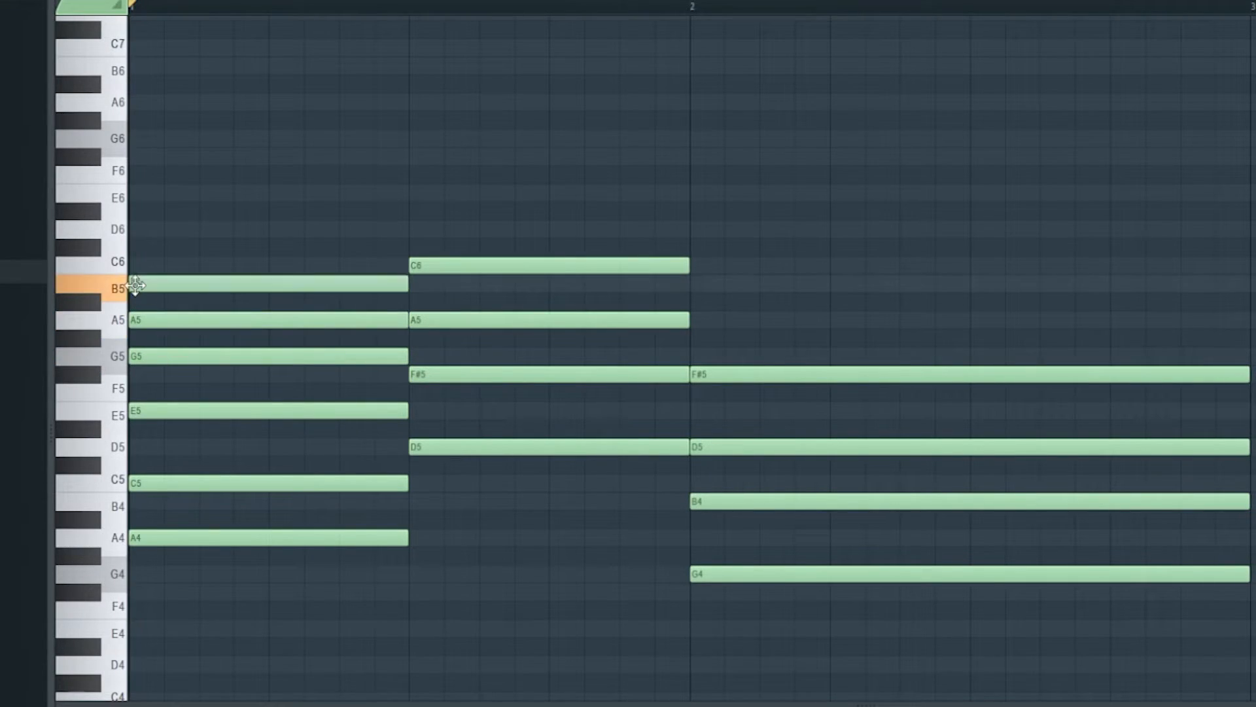
pyautogui.rightClick(154, 321)
pyautogui.keyDown('alt'); pyautogui.rightClick(231, 318); pyautogui.keyUp('alt')
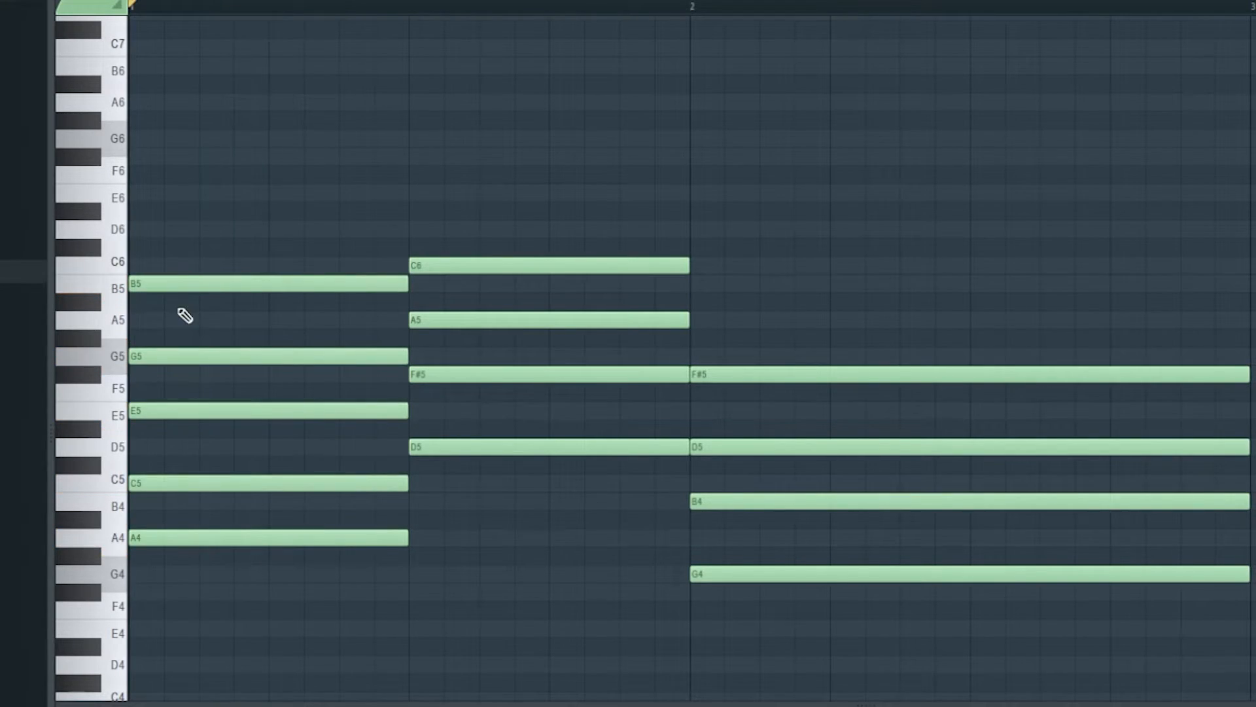
# Add a D6 eleventh above B5 in the first chord, removing the C6 helper note, and play it
pyautogui.click(142, 265)
pyautogui.click(137, 228)
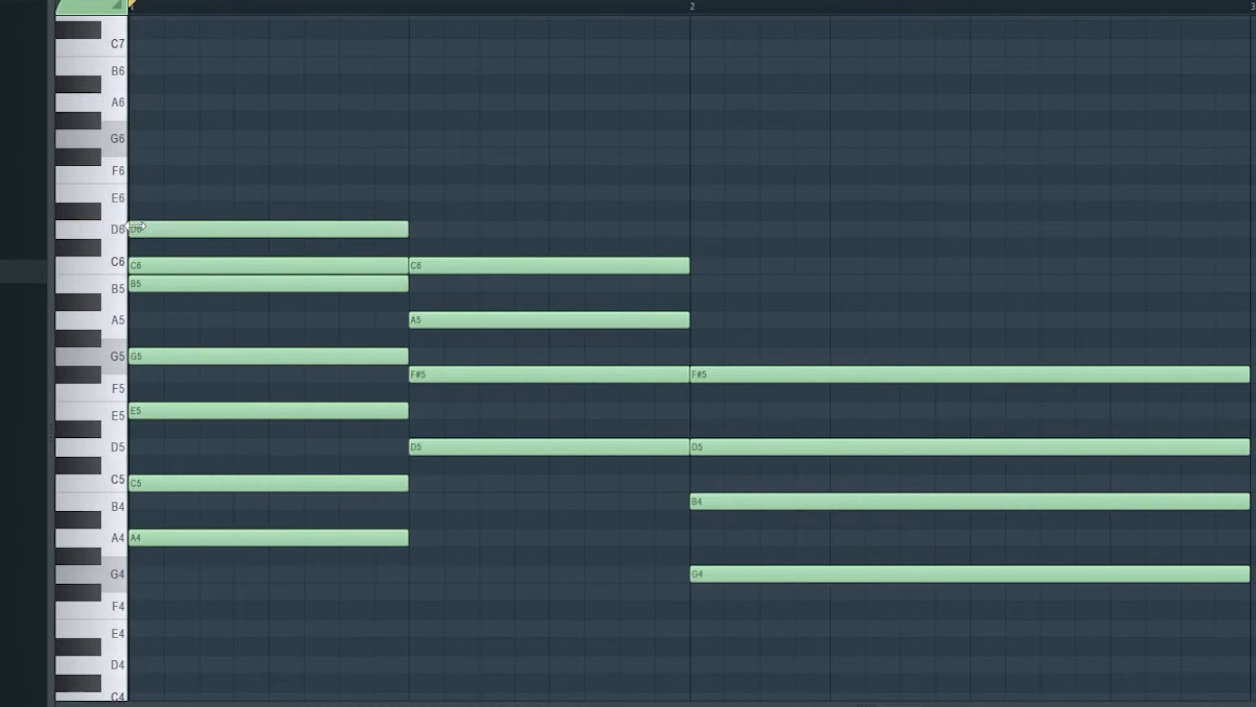
pyautogui.rightClick(143, 266)
pyautogui.keyDown('alt'); pyautogui.rightClick(241, 281); pyautogui.keyUp('alt')
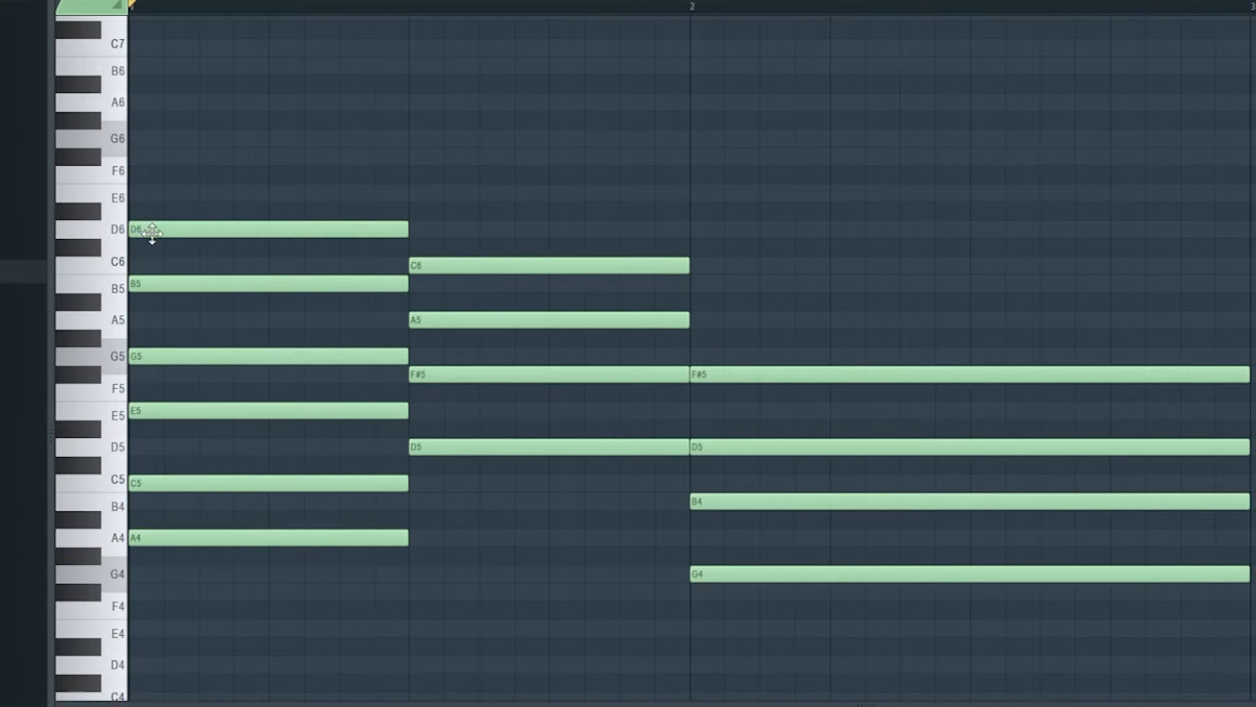
# Add an F#6 thirteenth above D6 in the first chord, removing the E6 helper note, and play it
pyautogui.click(141, 192)
pyautogui.click(145, 156)
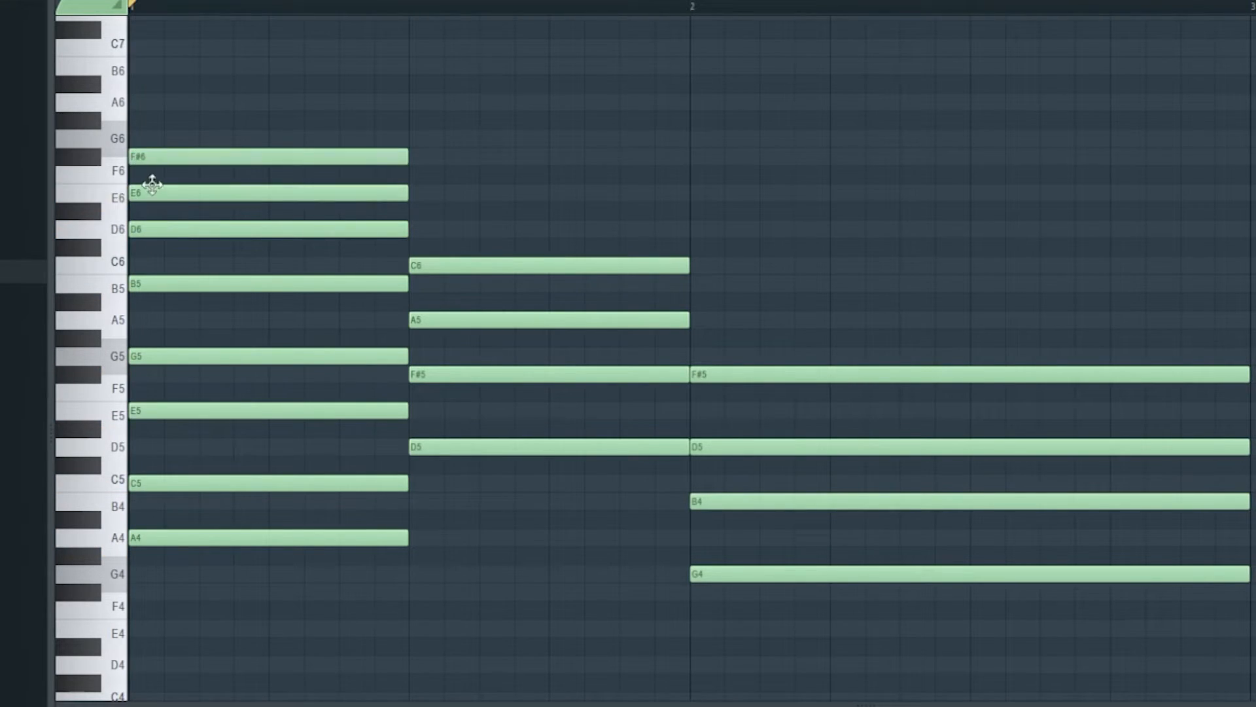
pyautogui.rightClick(156, 191)
pyautogui.keyDown('alt'); pyautogui.rightClick(202, 215); pyautogui.keyUp('alt')
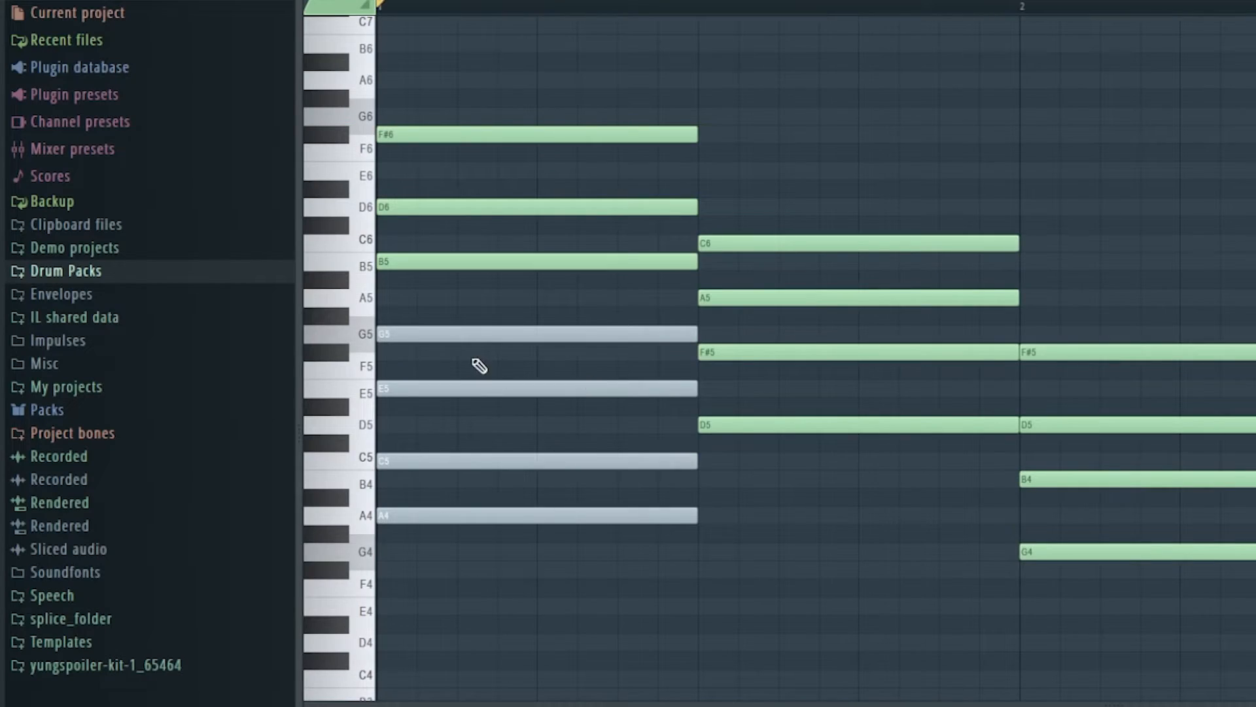
# Select the A4, C5, E5 and G5 notes of the first chord and play the extended chord
pyautogui.keyDown('alt'); pyautogui.rightClick(454, 570); pyautogui.keyUp('alt')
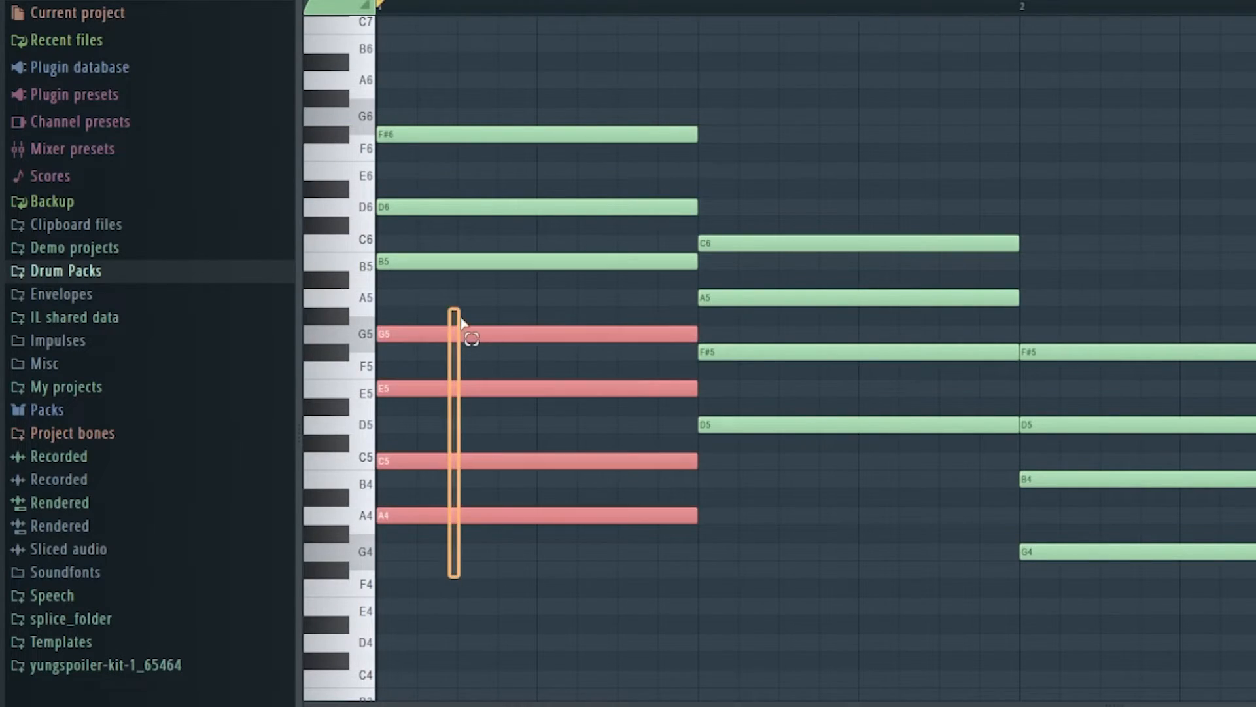
pyautogui.keyDown('alt'); pyautogui.rightClick(545, 288); pyautogui.keyUp('alt')
# Try inverting the D major chord at bar 4 by raising its D5 root one octave to D6, and play it
pyautogui.moveTo(556, 69); pyautogui.dragTo(568, 65)
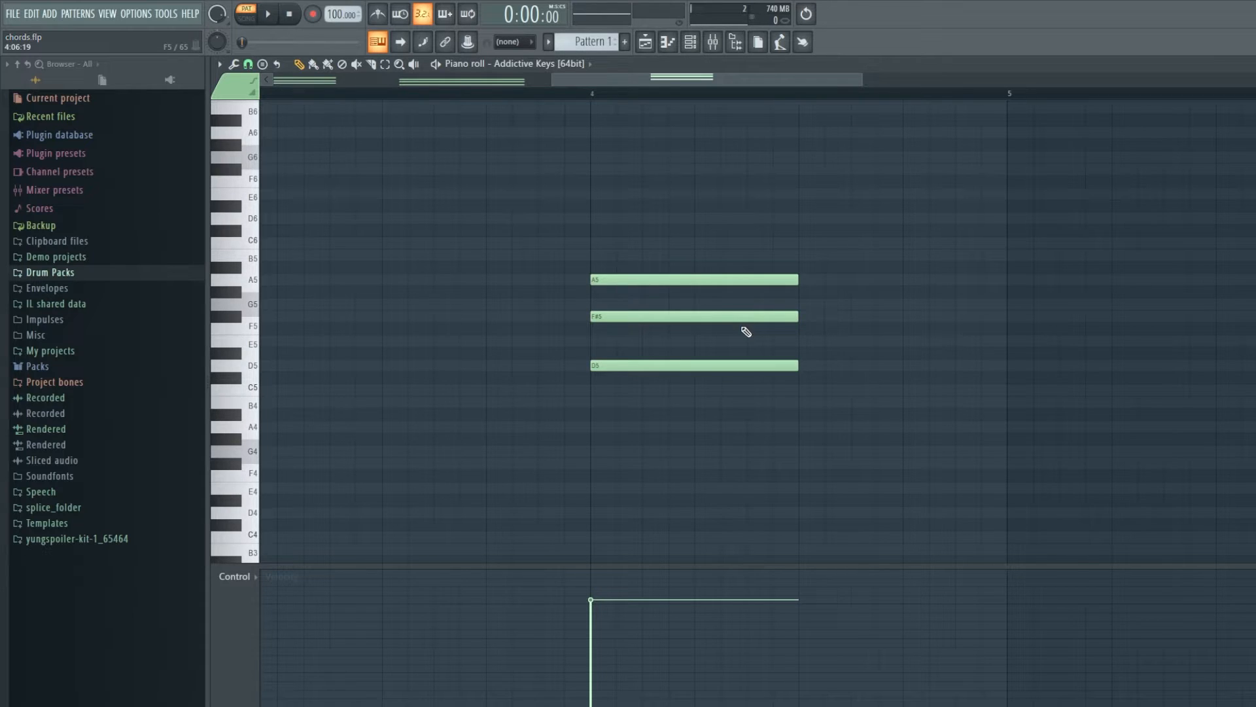
pyautogui.moveTo(746, 332); pyautogui.dragTo(693, 355)
pyautogui.moveTo(572, 365); pyautogui.dragTo(661, 429)
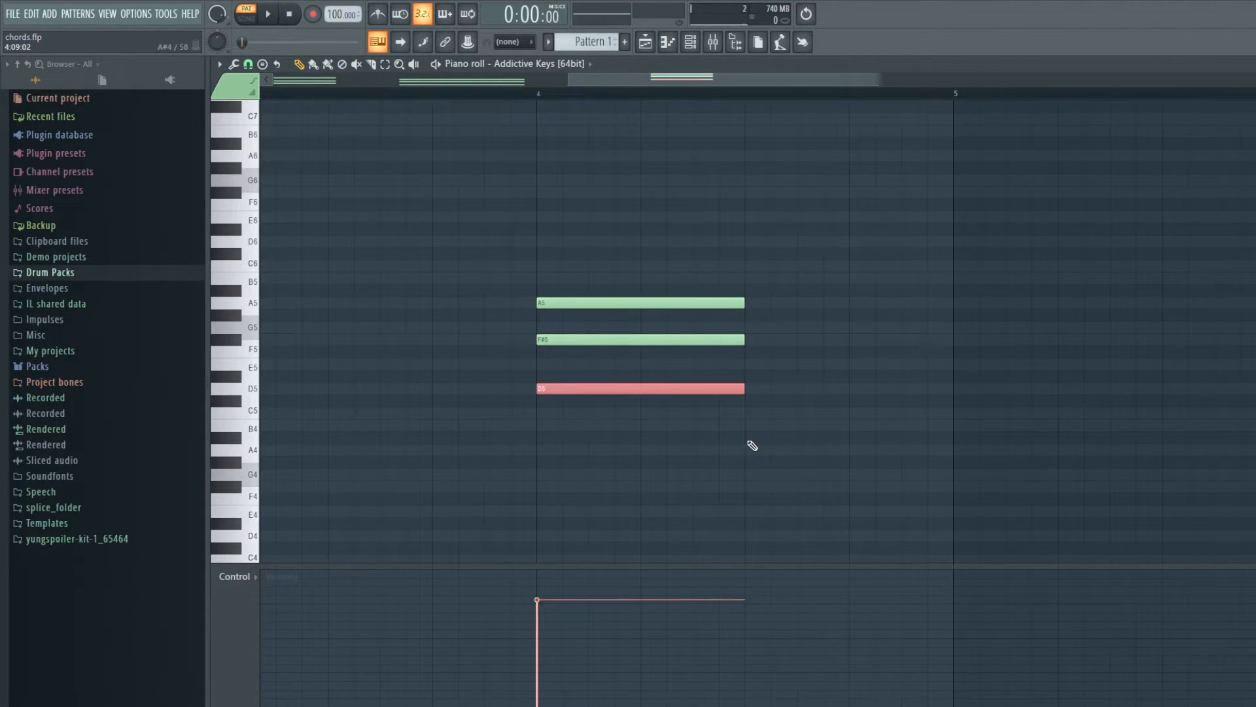
pyautogui.hotkey('ctrl', 'Up')
pyautogui.hotkey('ctrl', 'd')
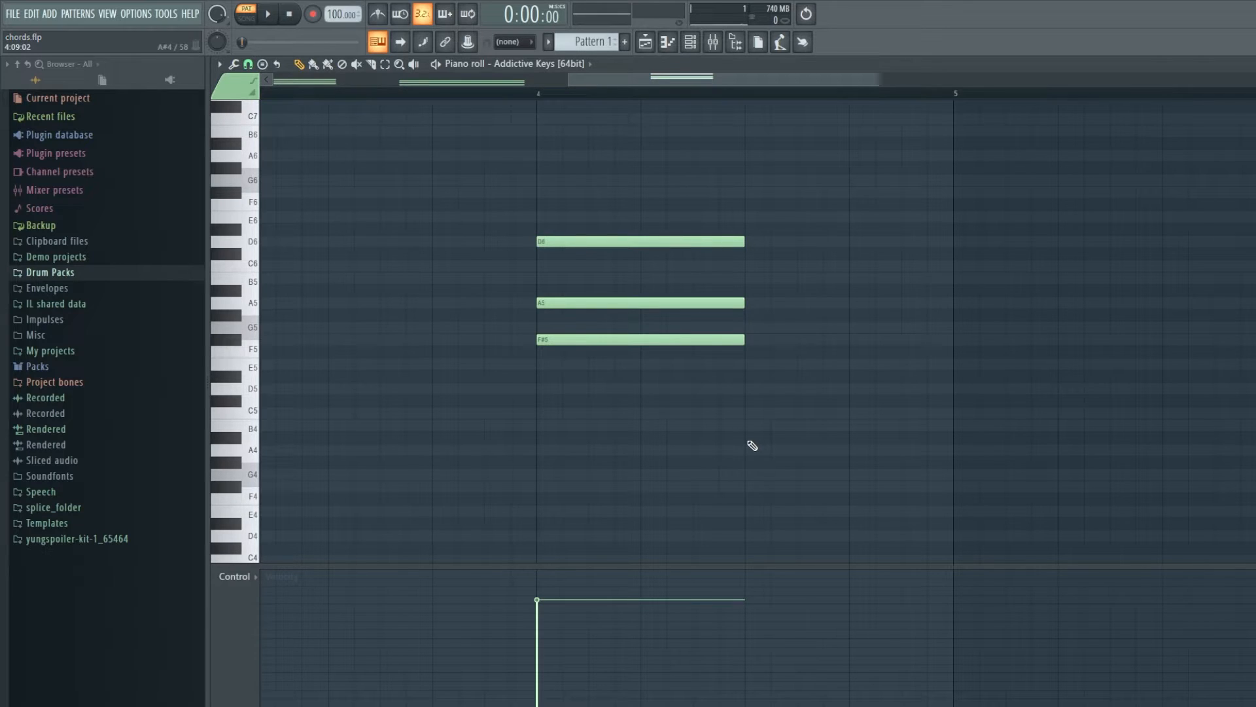
pyautogui.keyDown('alt'); pyautogui.rightClick(628, 314); pyautogui.keyUp('alt')
pyautogui.hotkey('ctrl', 'z')
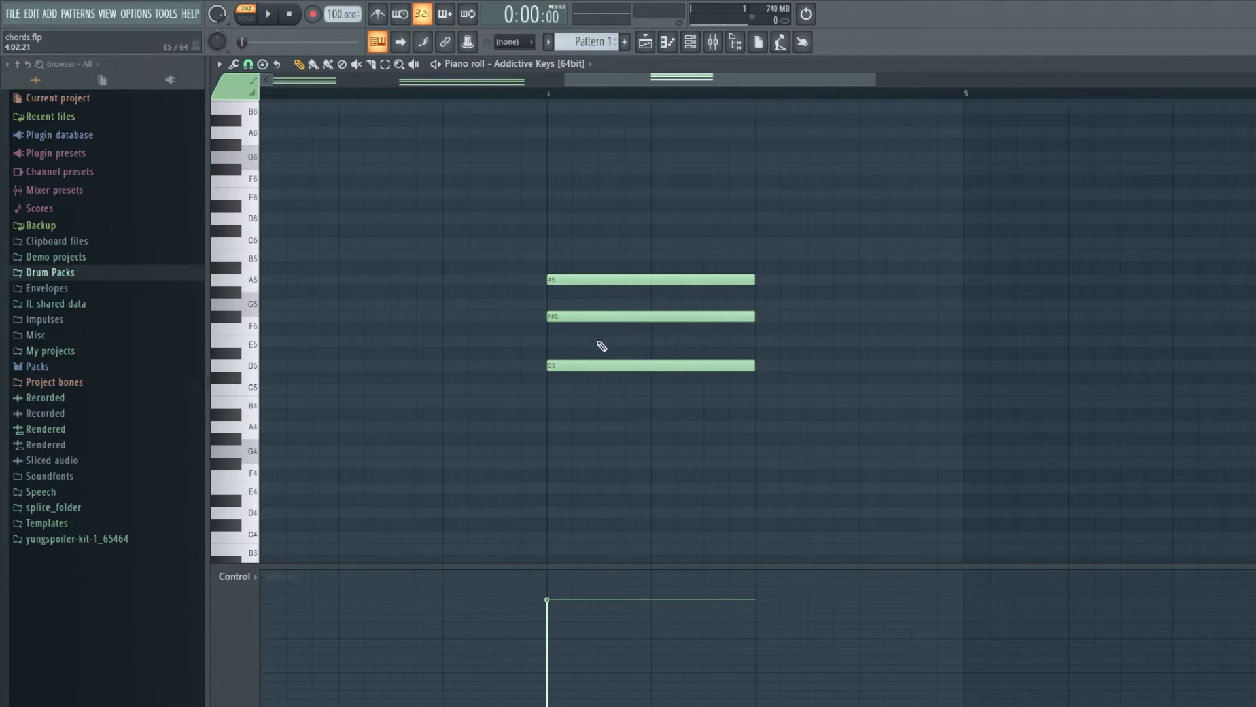
# Raise the bar 4 chord's D5 root to D6 for a first inversion, and undo the change
pyautogui.moveTo(615, 334); pyautogui.dragTo(683, 396)
pyautogui.hotkey('ctrl', 'Up')
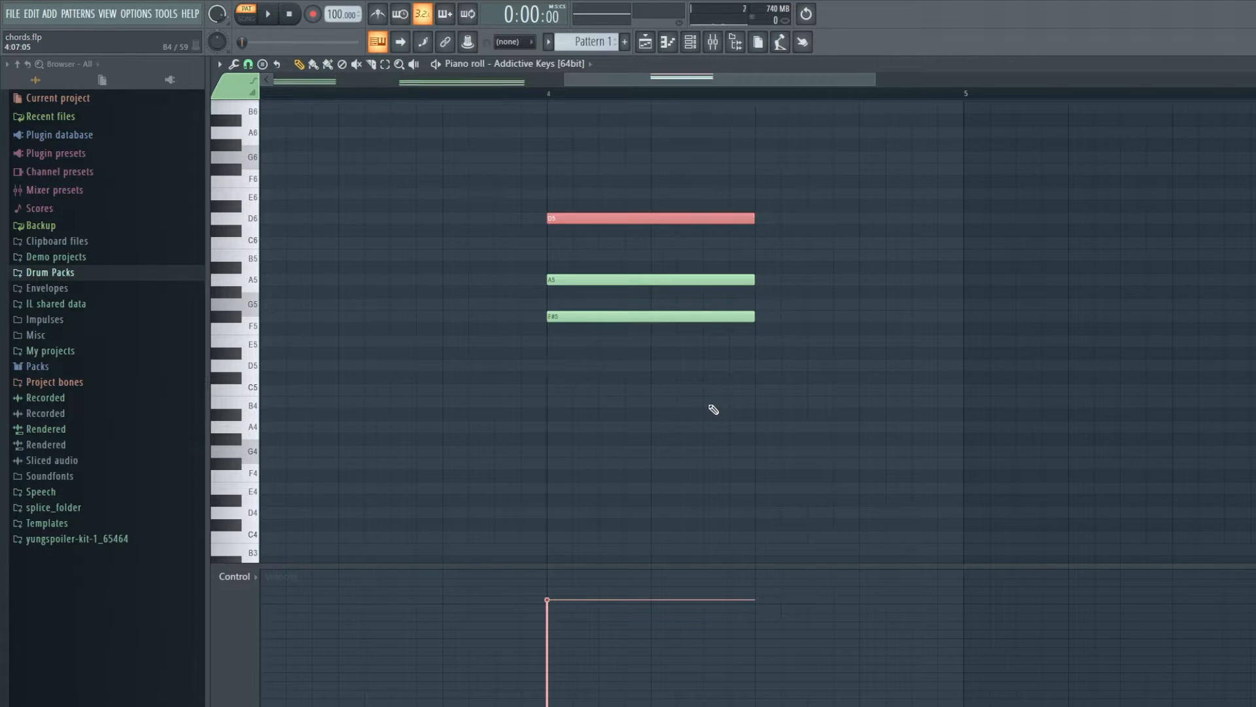
pyautogui.hotkey('ctrl', 'z')
pyautogui.scroll(1, 928, 264)
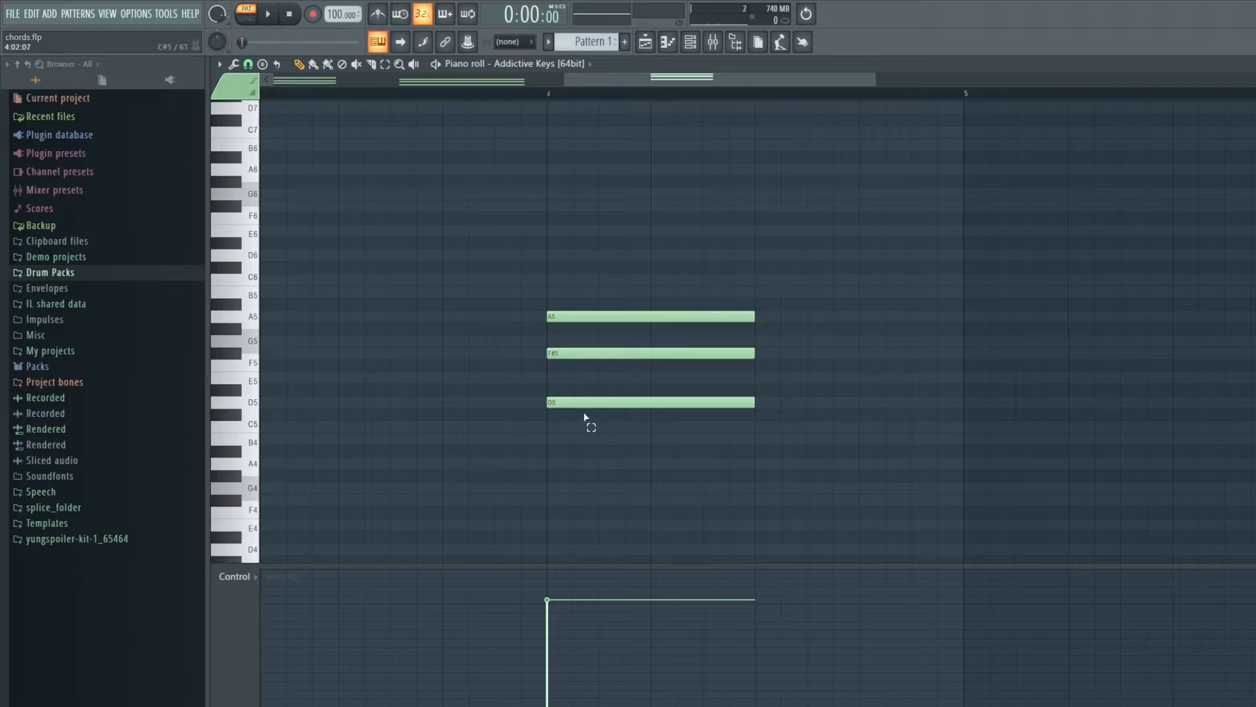
# Try a second inversion of the bar 4 D major chord by raising D5 and F#5 one octave to D6 and F#6
pyautogui.moveTo(582, 420); pyautogui.dragTo(629, 335)
pyautogui.hotkey('ctrl', 'Up')
pyautogui.keyDown('ctrl'); pyautogui.click(632, 344); pyautogui.keyUp('ctrl')
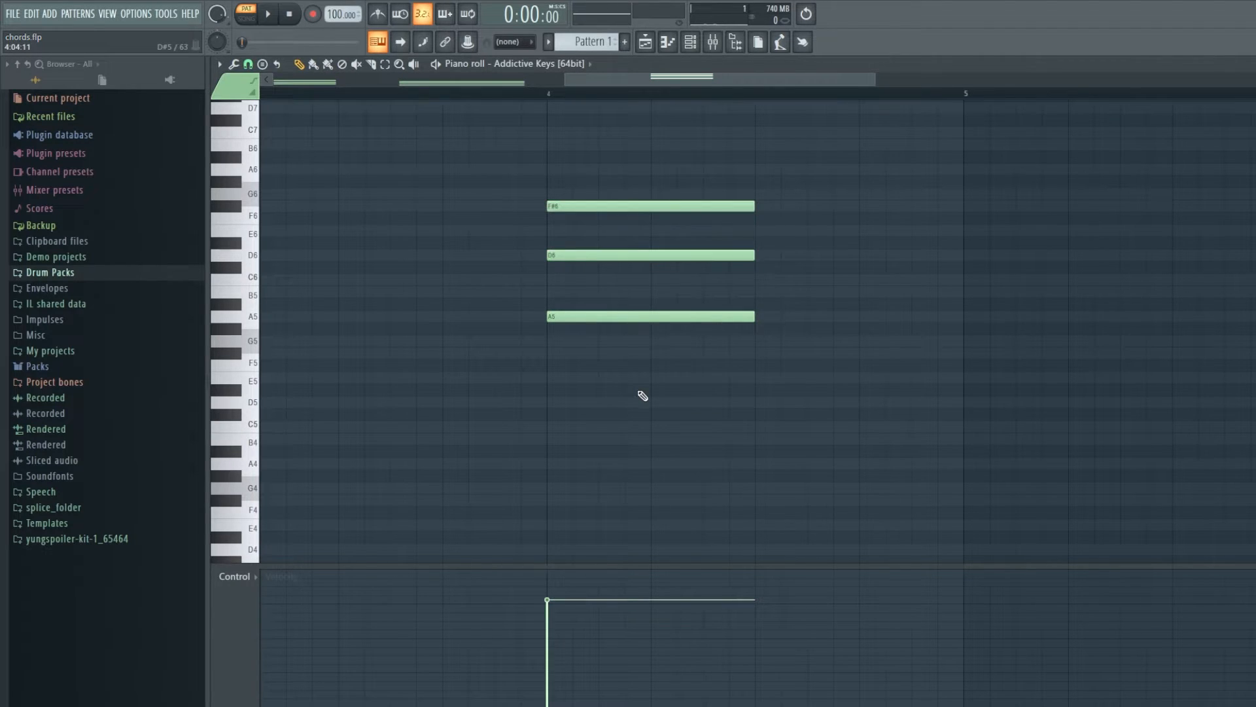
pyautogui.press('y')
pyautogui.moveTo(640, 292); pyautogui.dragTo(639, 292)
# Lower F#6 and D6 of the bar 4 chord one octave to F#5 and D5, restoring root position
pyautogui.keyDown('ctrl'); pyautogui.click(630, 204); pyautogui.keyUp('ctrl')
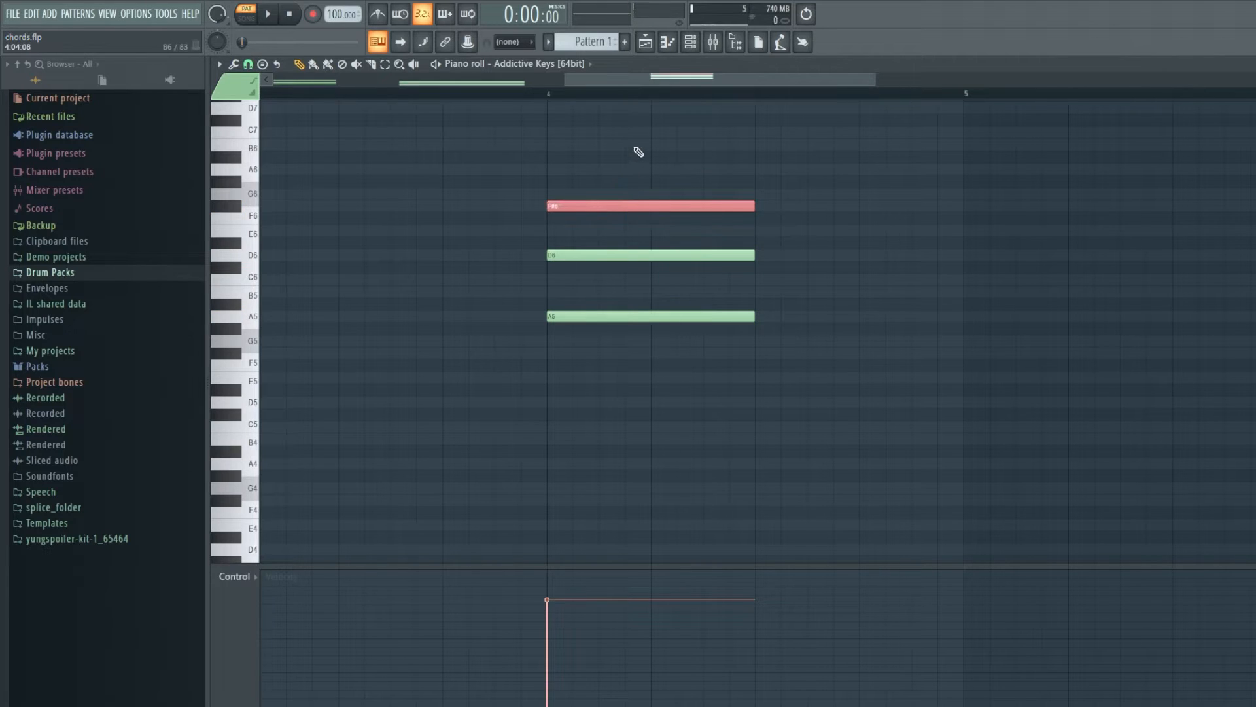
pyautogui.hotkey('ctrl', 'Down')
pyautogui.keyDown('ctrl'); pyautogui.click(643, 255); pyautogui.keyUp('ctrl')
pyautogui.hotkey('ctrl', 'Down')
pyautogui.click(642, 287)
pyautogui.keyDown('ctrl'); pyautogui.click(703, 265); pyautogui.keyUp('ctrl')
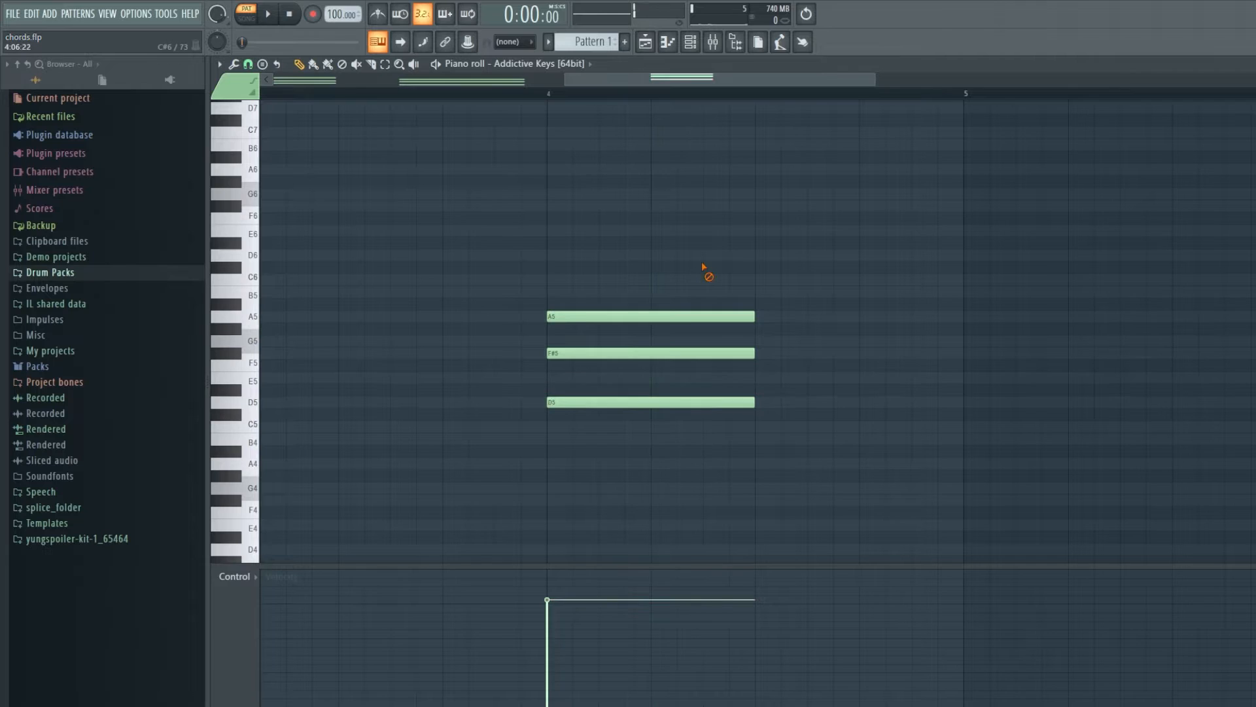
# Invert the bar 4 chord twice by raising D5 to D6 and then F#5 to F#6
pyautogui.moveTo(796, 456); pyautogui.dragTo(652, 386)
pyautogui.hotkey('ctrl', 'Up')
pyautogui.keyDown('ctrl'); pyautogui.click(687, 387); pyautogui.keyUp('ctrl')
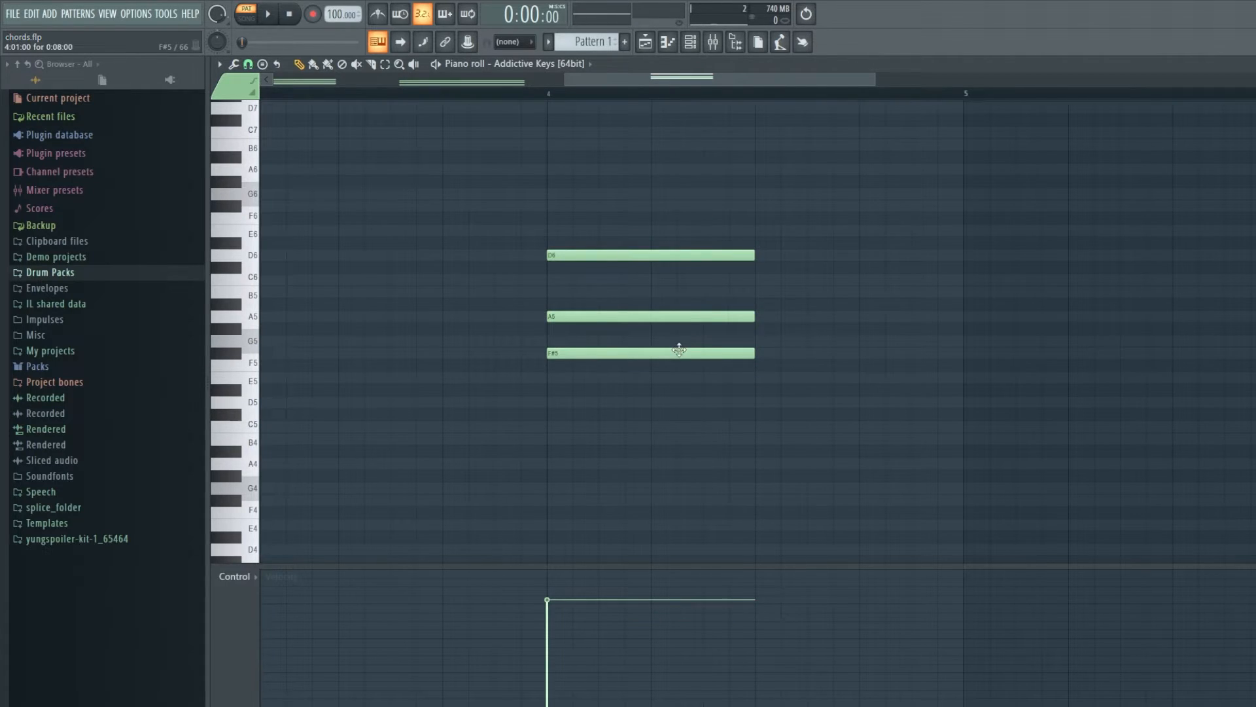
pyautogui.keyDown('ctrl'); pyautogui.click(679, 351); pyautogui.keyUp('ctrl')
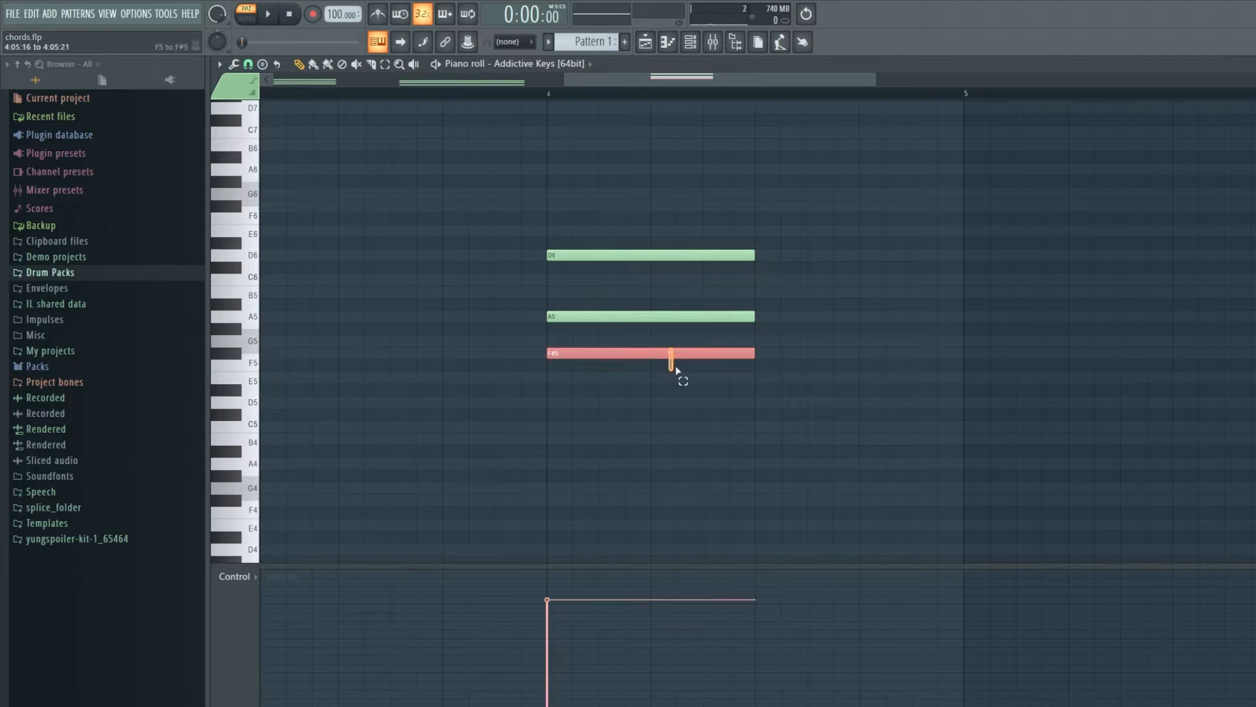
pyautogui.hotkey('ctrl', 'Up')
pyautogui.keyDown('ctrl'); pyautogui.click(692, 386); pyautogui.keyUp('ctrl')
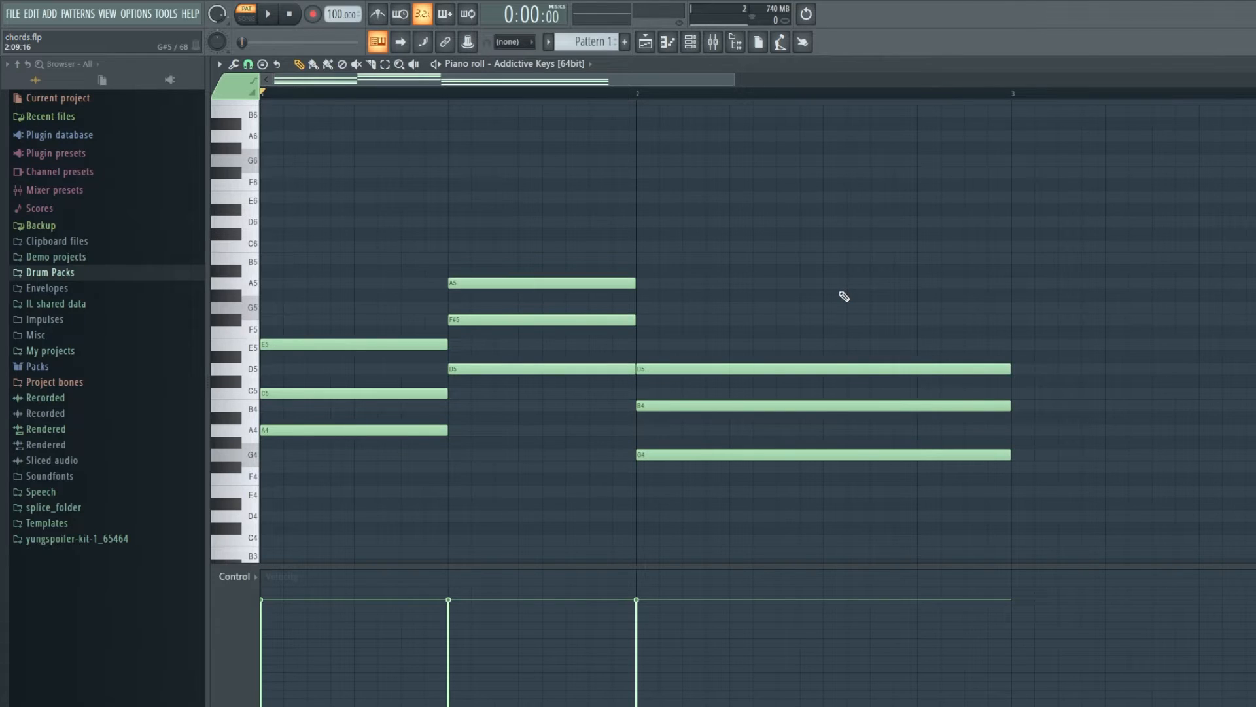
# Play the three-chord progression that starts at bar 1 in root position
pyautogui.scroll(-4, 622, 262)
pyautogui.scroll(3, 541, 317)
pyautogui.press('space')
pyautogui.press('space')
# Select the first, third and second chords in turn to compare their positions, and clear the selection
pyautogui.moveTo(298, 218); pyautogui.dragTo(397, 434)
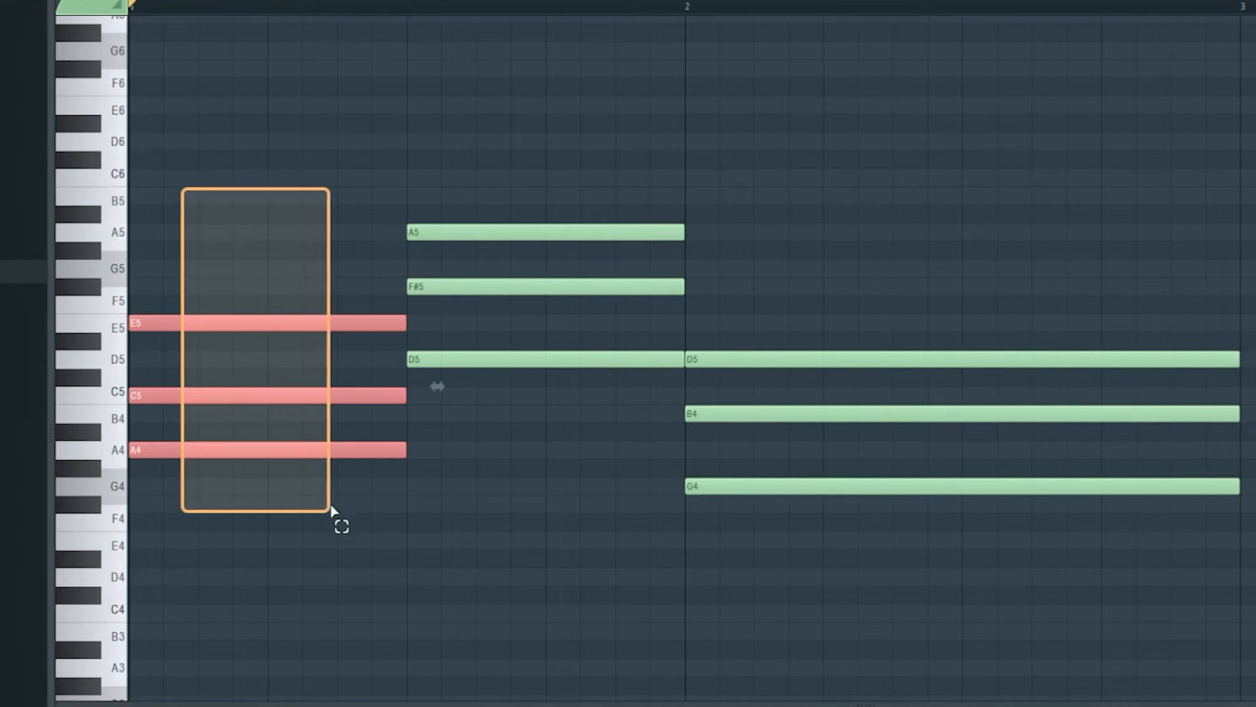
pyautogui.moveTo(330, 511); pyautogui.dragTo(331, 512)
pyautogui.moveTo(746, 226); pyautogui.dragTo(936, 530)
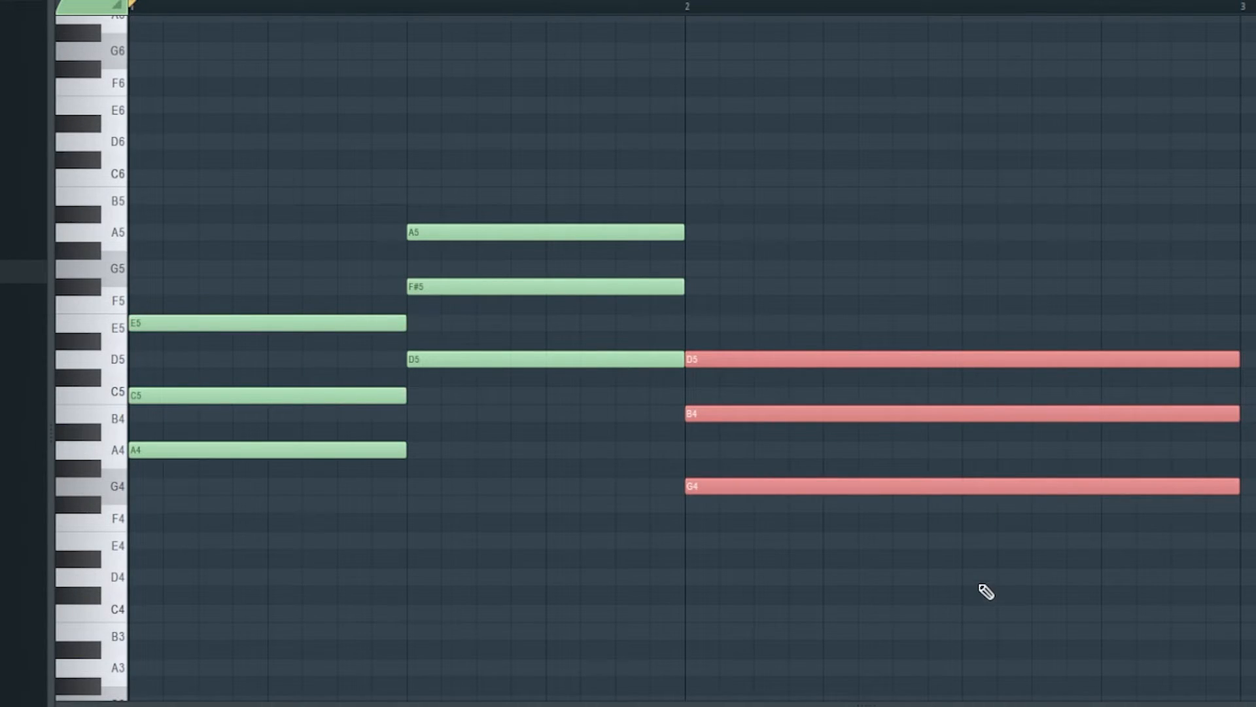
pyautogui.moveTo(522, 188); pyautogui.dragTo(597, 441)
pyautogui.click(953, 203)
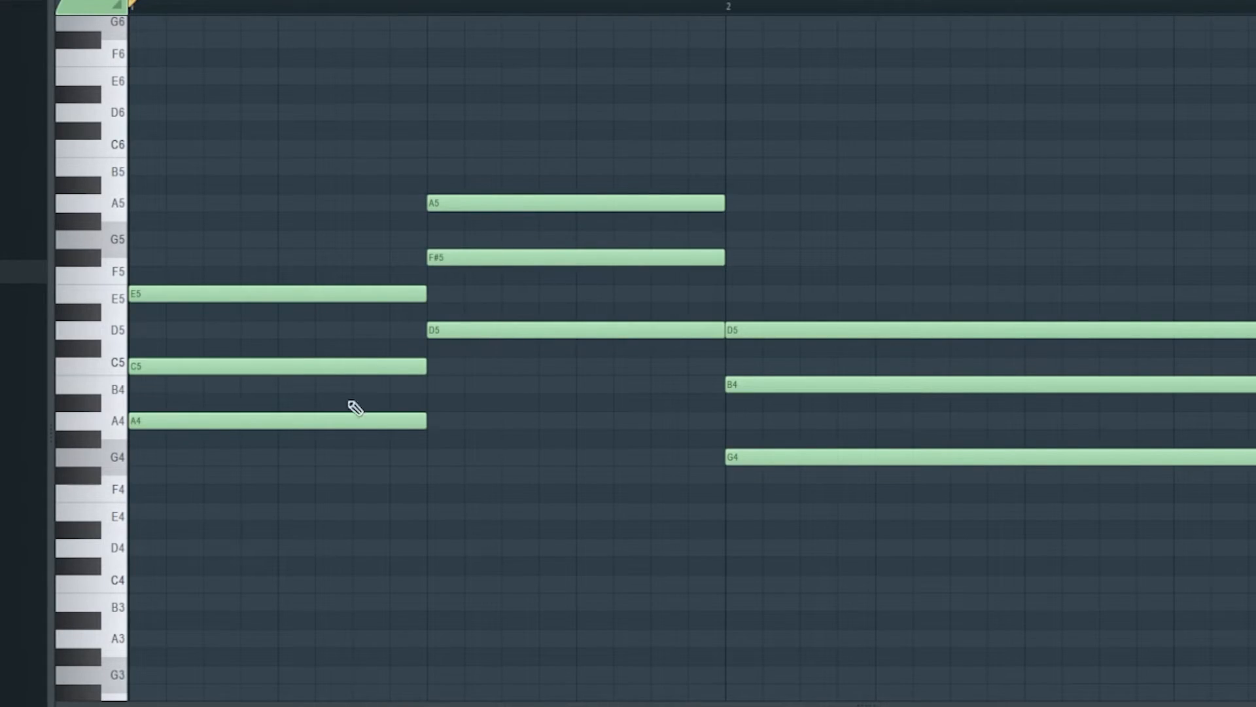
# Invert the first chord by raising its A4 root one octave to A5, and compare it with the second chord
pyautogui.moveTo(157, 401); pyautogui.dragTo(282, 465)
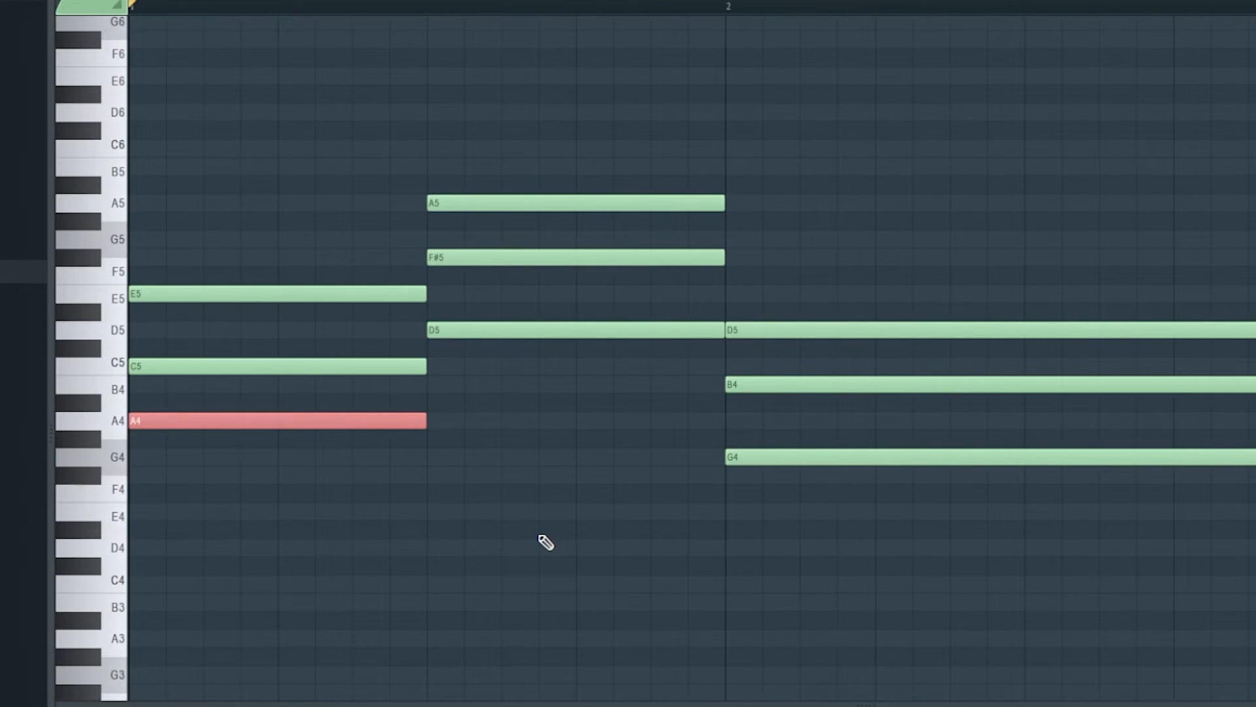
pyautogui.hotkey('ctrl', 'Up')
pyautogui.hotkey('ctrl', 'd')
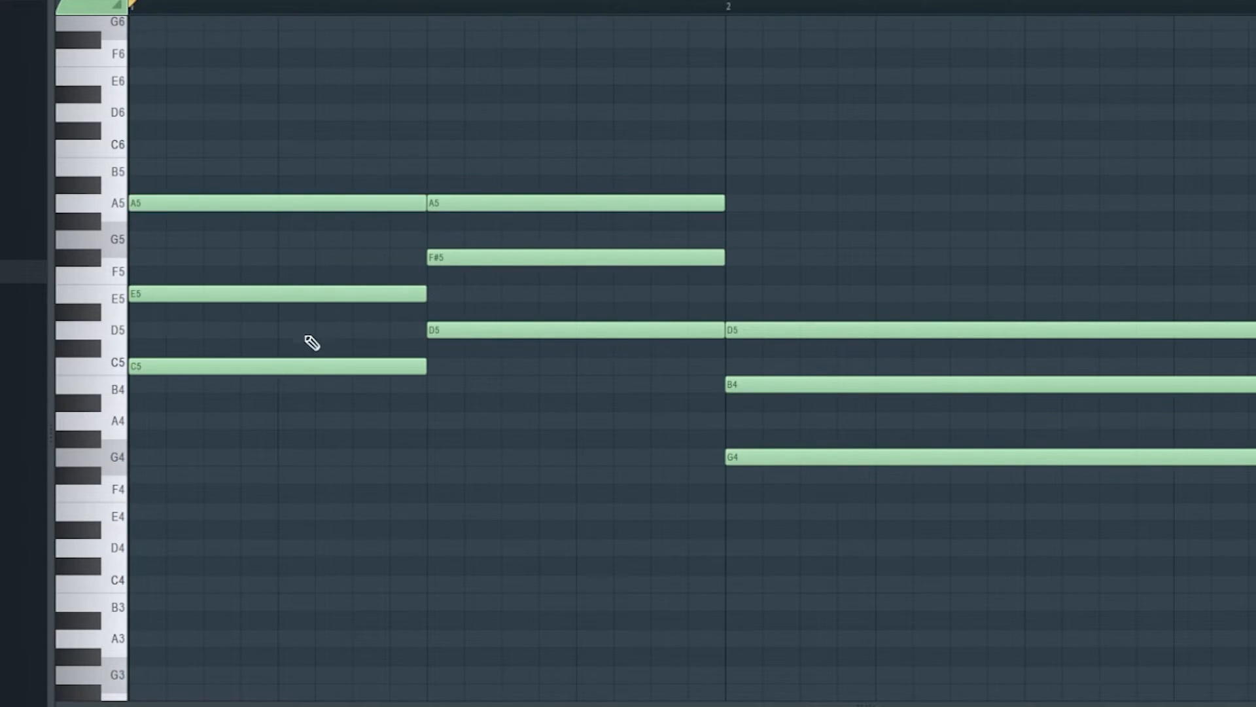
pyautogui.moveTo(251, 105); pyautogui.dragTo(622, 448)
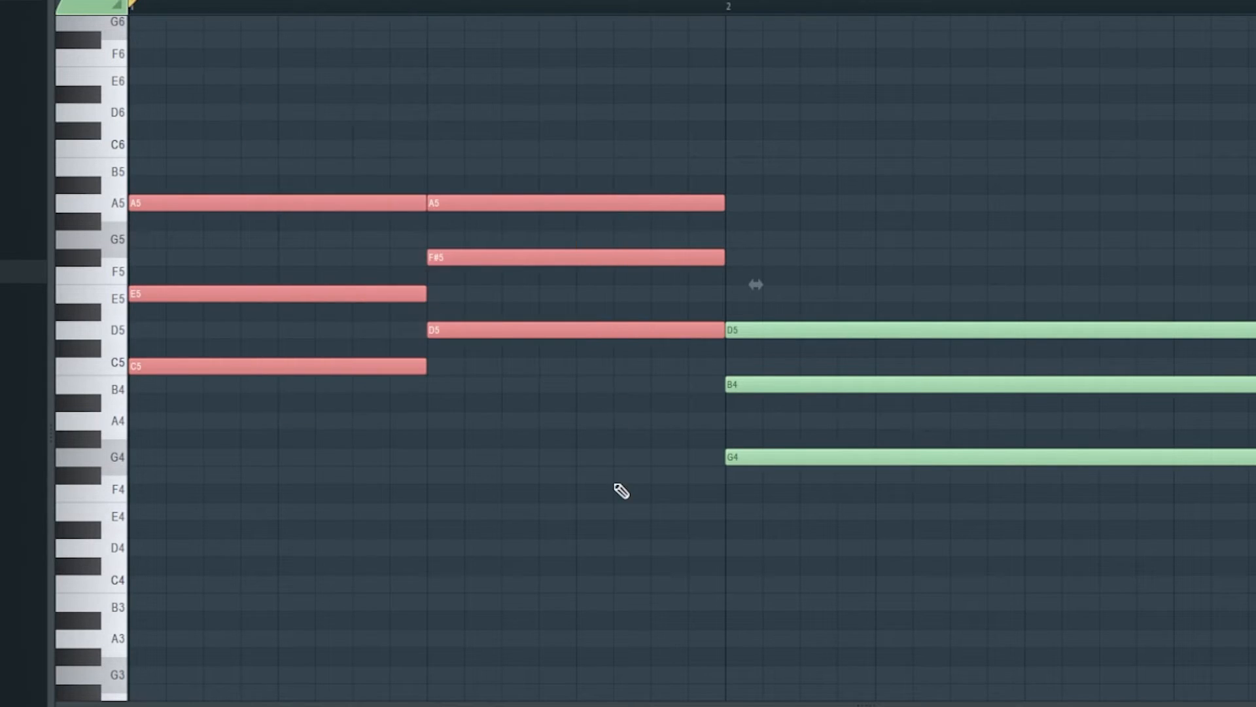
pyautogui.hotkey('ctrl', 'd')
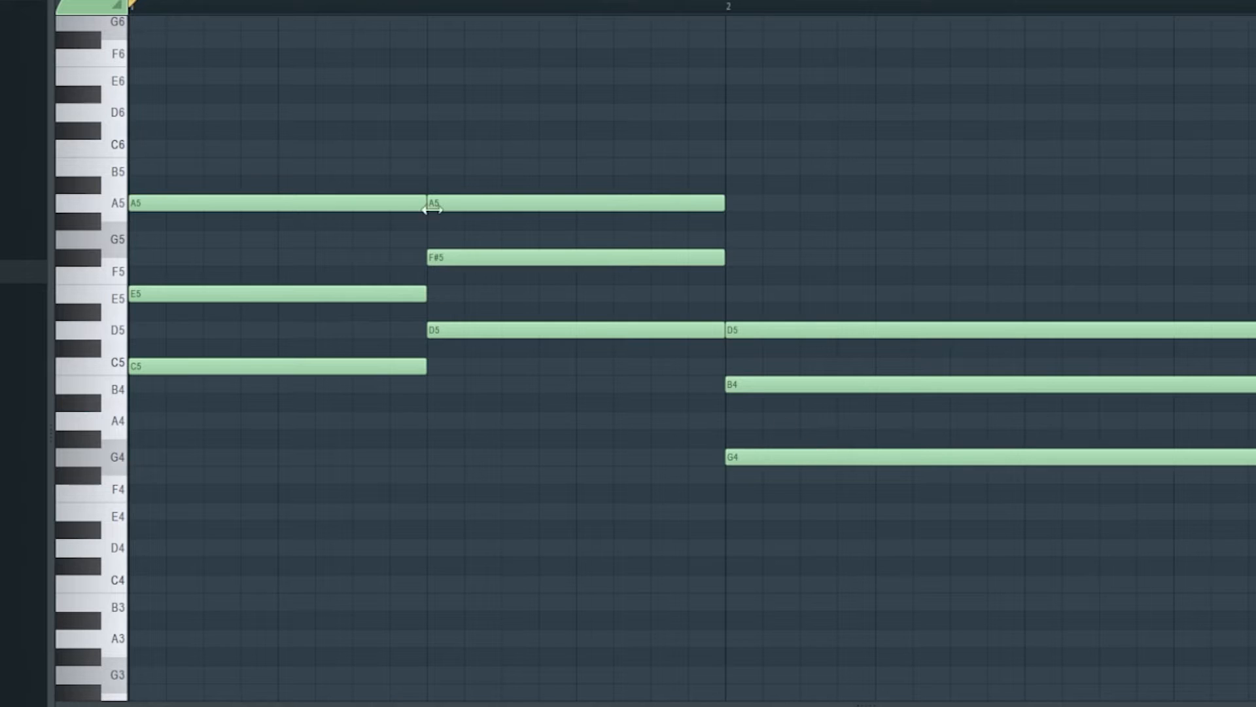
# Invert the third chord at bar 2 by raising G4 one octave to G5, and play the progression
pyautogui.moveTo(717, 422); pyautogui.dragTo(1120, 624)
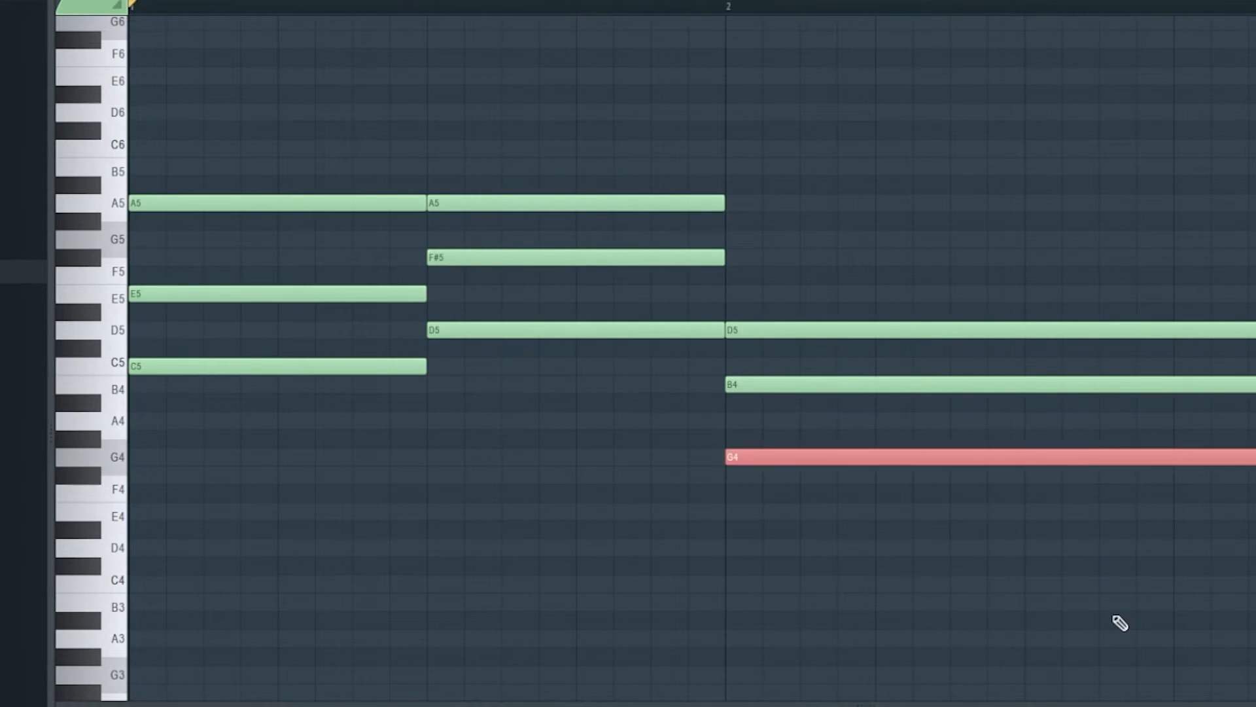
pyautogui.hotkey('ctrl', 'Up')
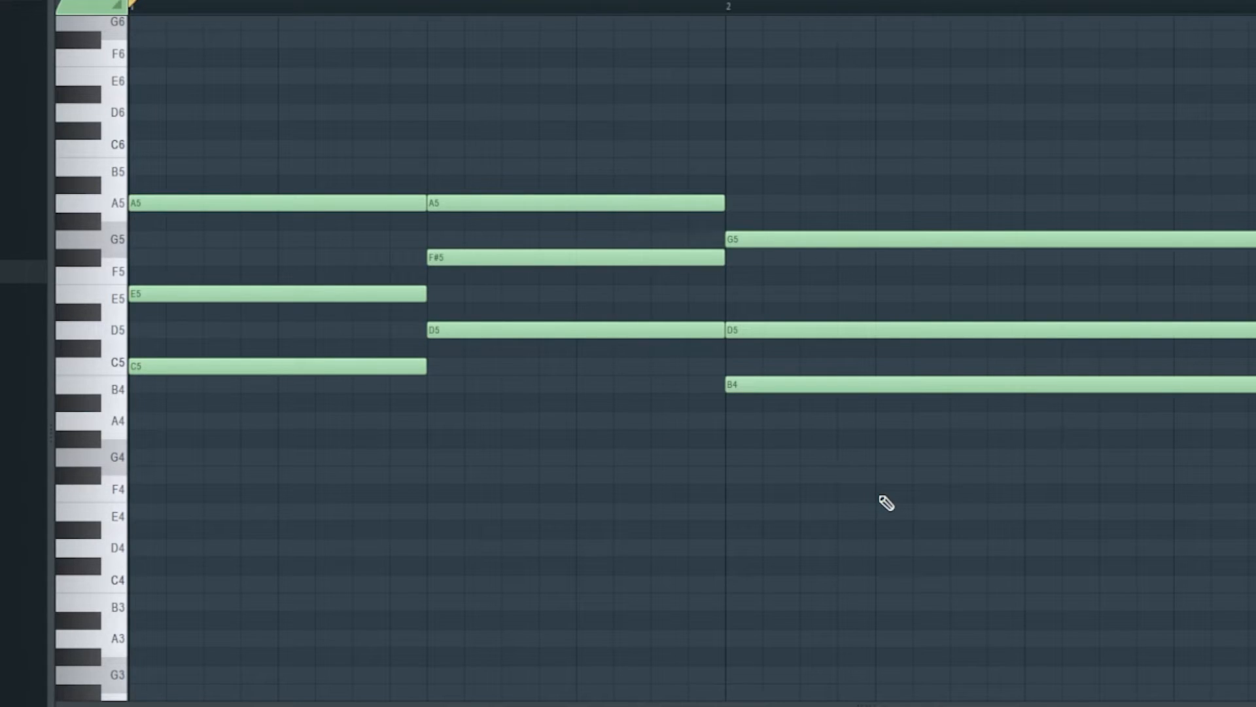
pyautogui.press('space')
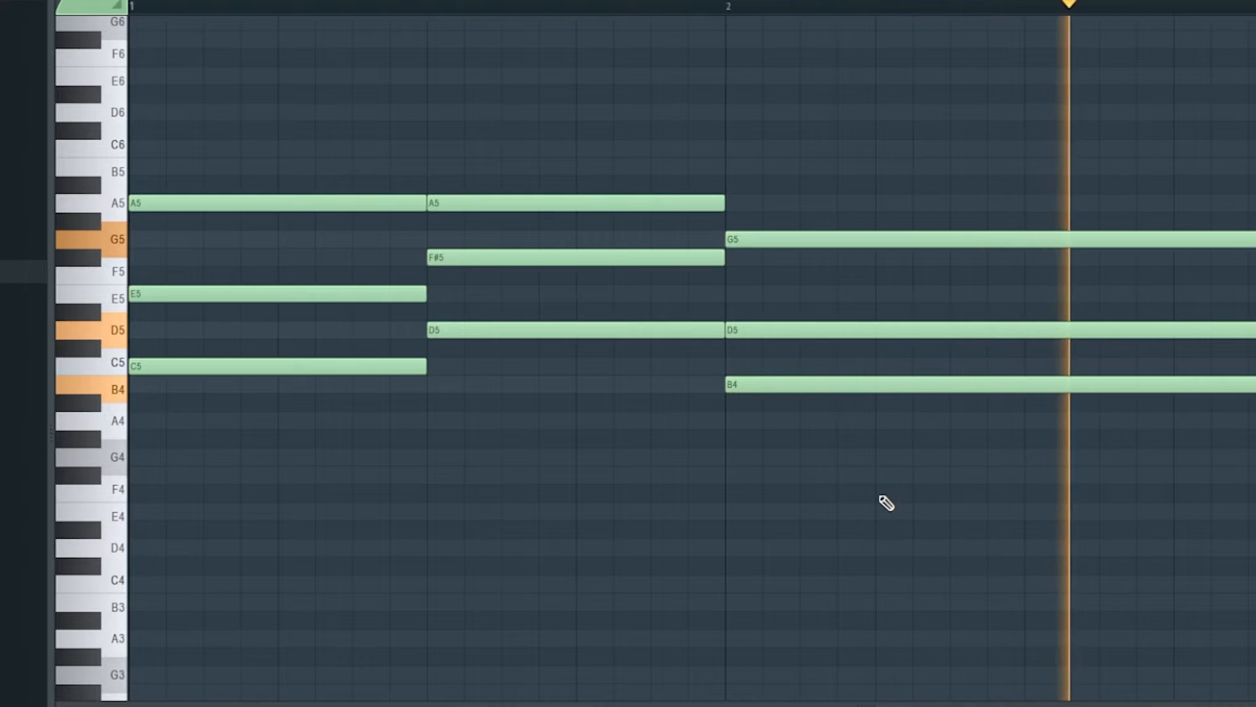
pyautogui.press('space')
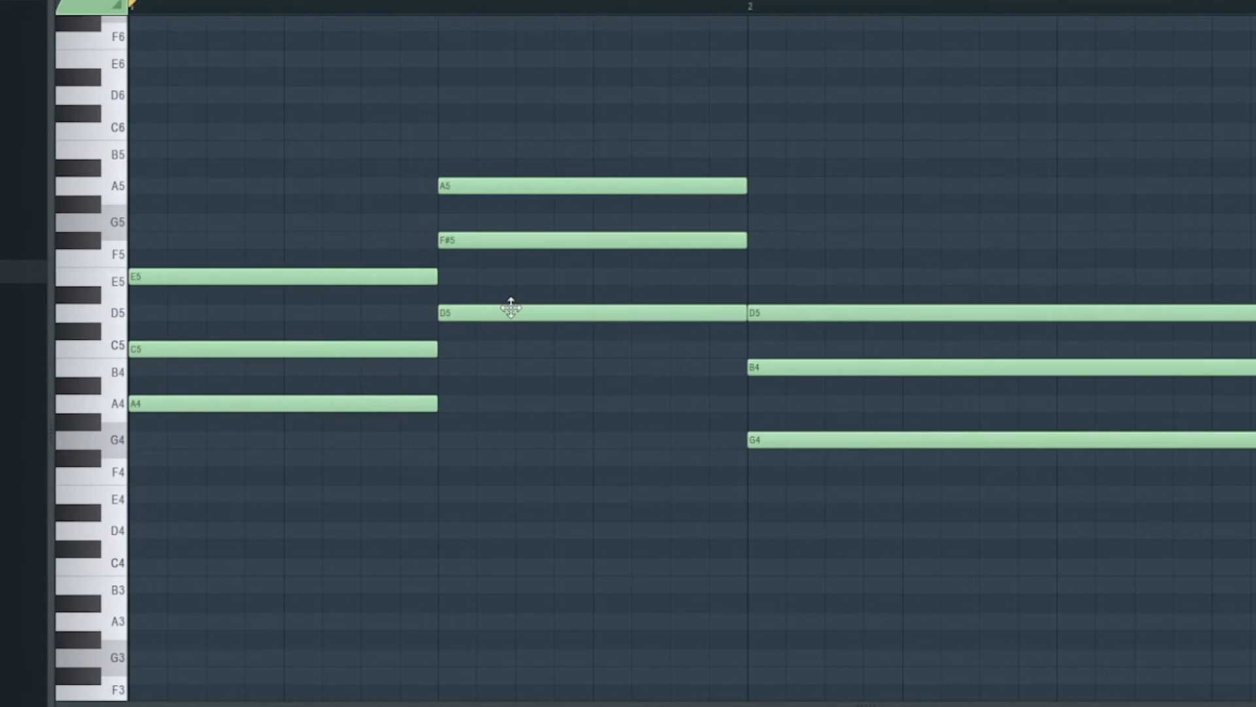
# Add sevenths G5, C6 and F#5 to the three root-position chords in order, extending F#5 to the third chord's length
pyautogui.scroll(1, 516, 313)
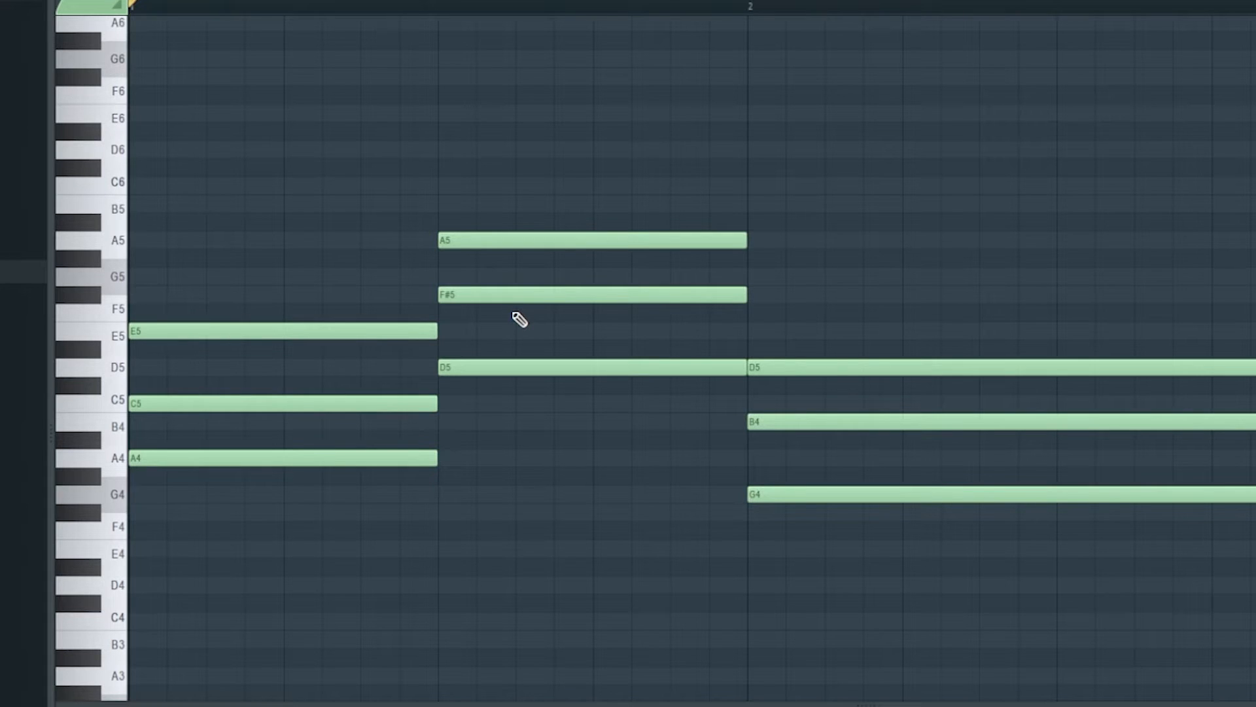
pyautogui.click(171, 276)
pyautogui.click(450, 186)
pyautogui.click(758, 299)
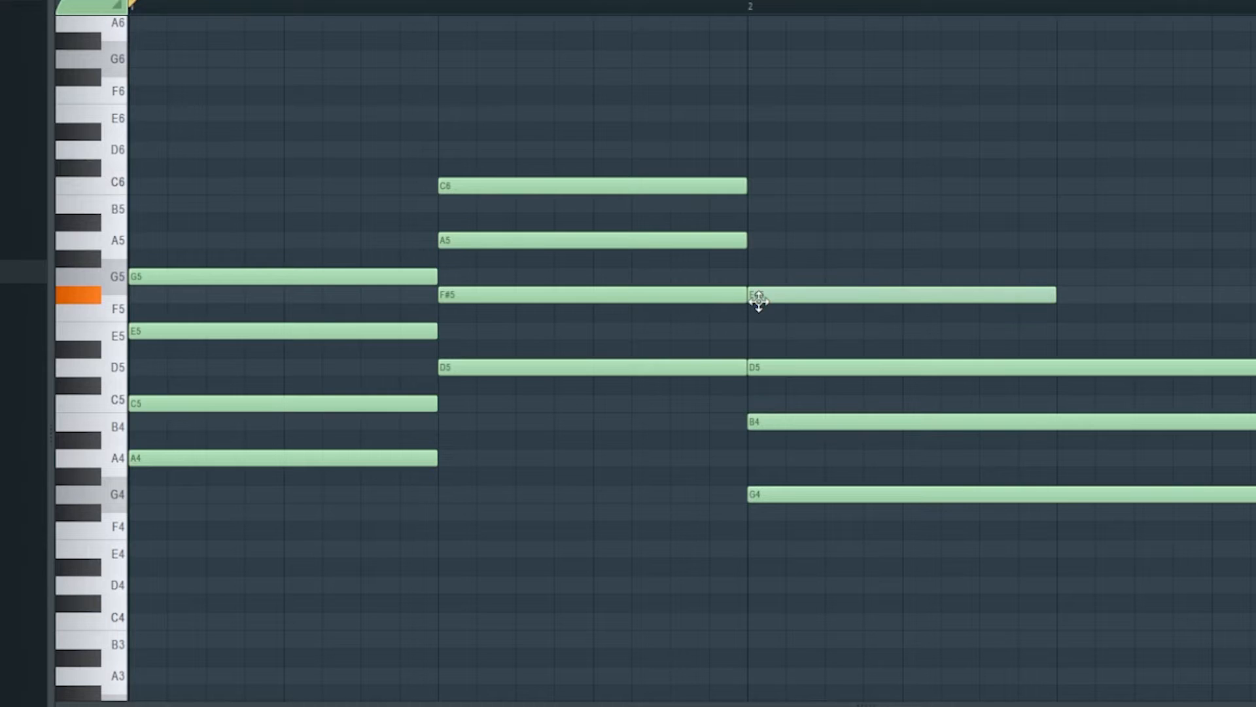
pyautogui.keyDown('alt'); pyautogui.rightClick(311, 340); pyautogui.keyUp('alt')
pyautogui.moveTo(311, 339); pyautogui.dragTo(984, 367)
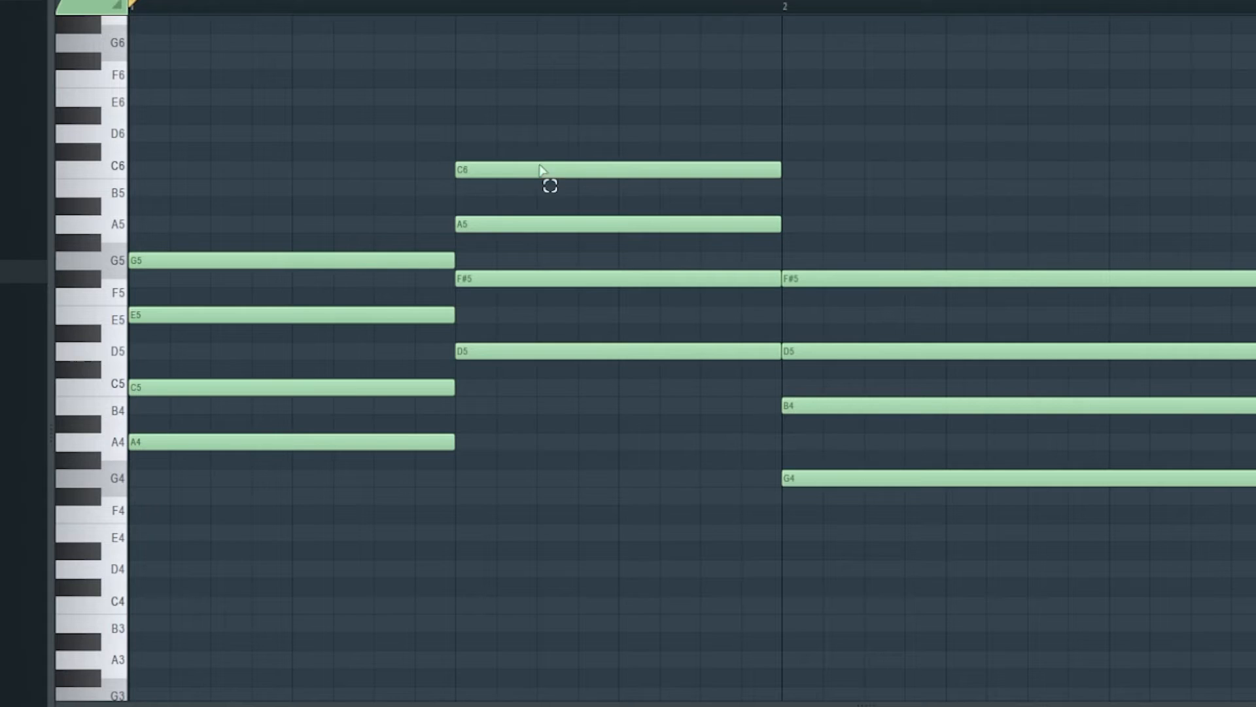
# Invert the second seventh chord by lowering its C6 one octave to C5
pyautogui.click(549, 204)
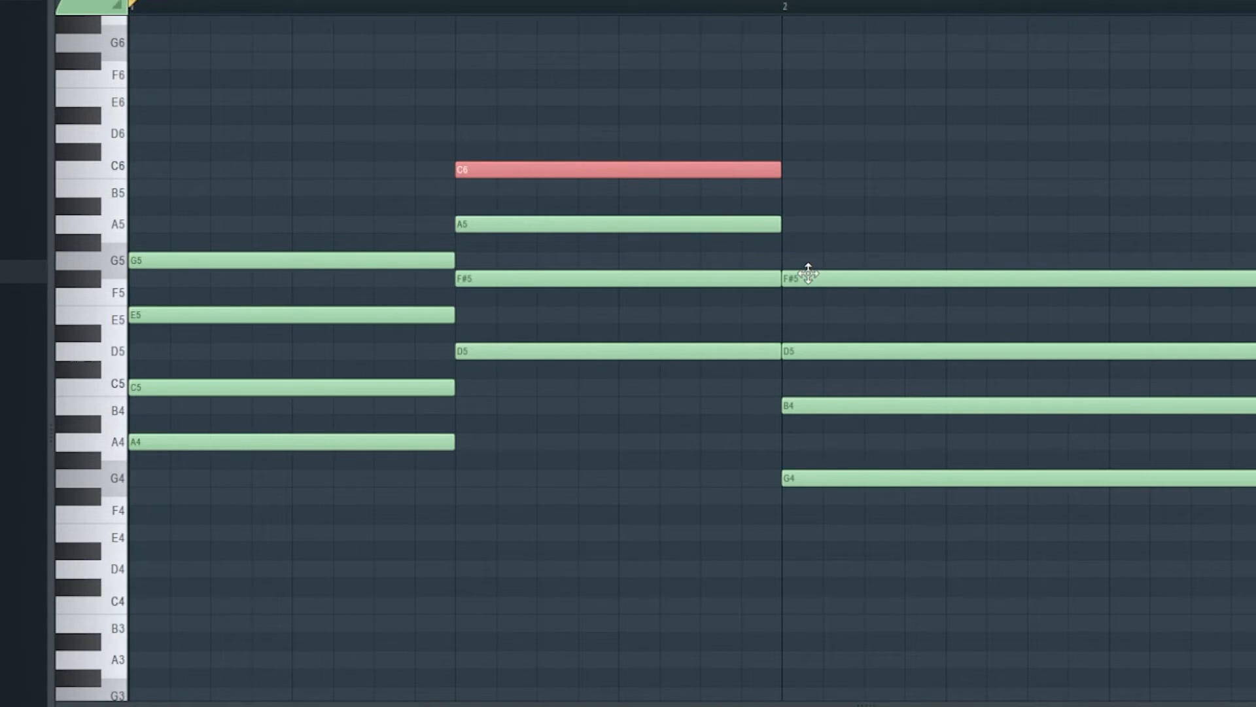
pyautogui.hotkey('ctrl', 'Down')
pyautogui.keyDown('ctrl'); pyautogui.click(440, 463); pyautogui.keyUp('ctrl')
# Invert the first seventh chord by raising A4 one octave to A5, and compare the first two chords
pyautogui.moveTo(532, 399); pyautogui.dragTo(186, 508)
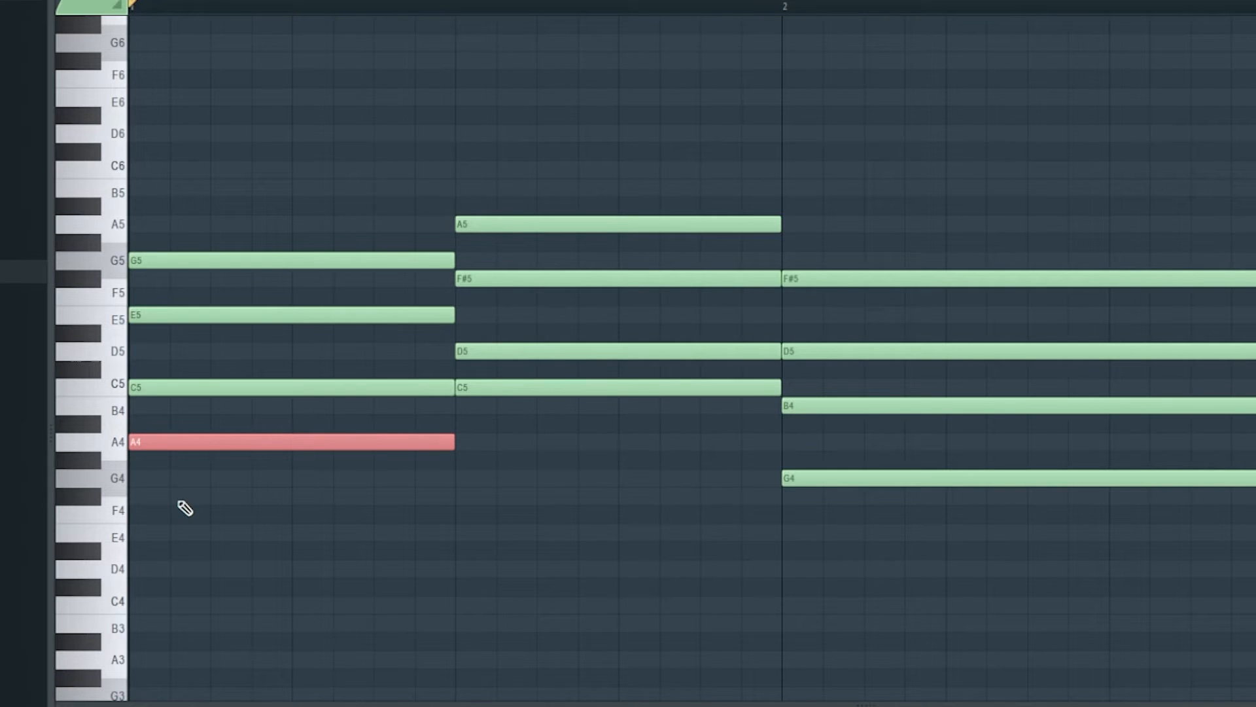
pyautogui.hotkey('ctrl', 'Up')
pyautogui.moveTo(736, 467); pyautogui.dragTo(261, 175)
pyautogui.click(536, 137)
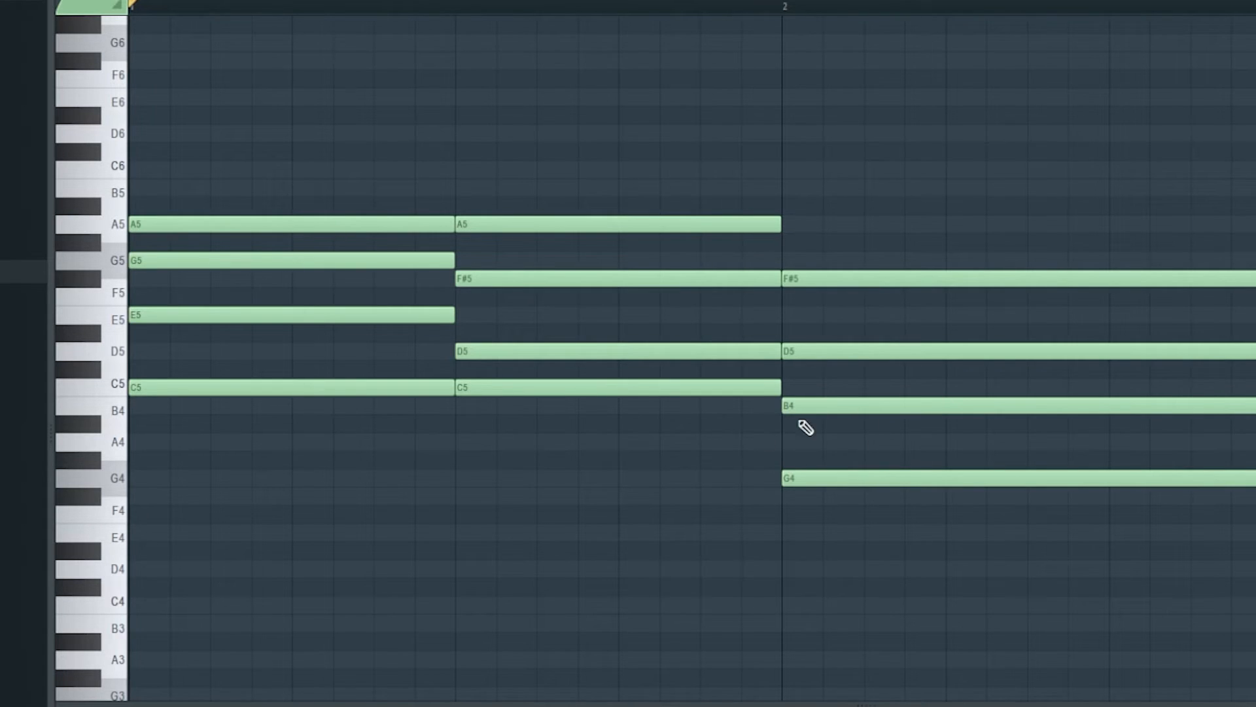
# Invert the seventh chord at bar 2 by raising G4 one octave to G5, and play the progression
pyautogui.moveTo(815, 462); pyautogui.dragTo(889, 572)
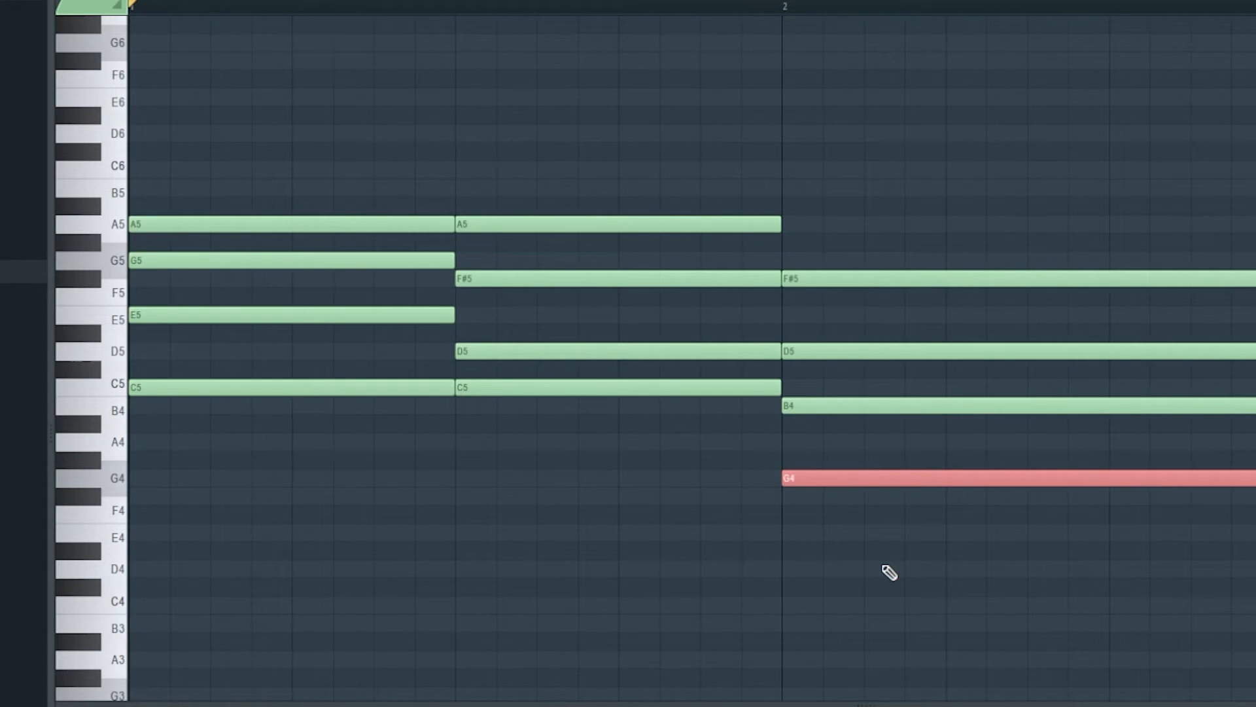
pyautogui.hotkey('ctrl', 'Up')
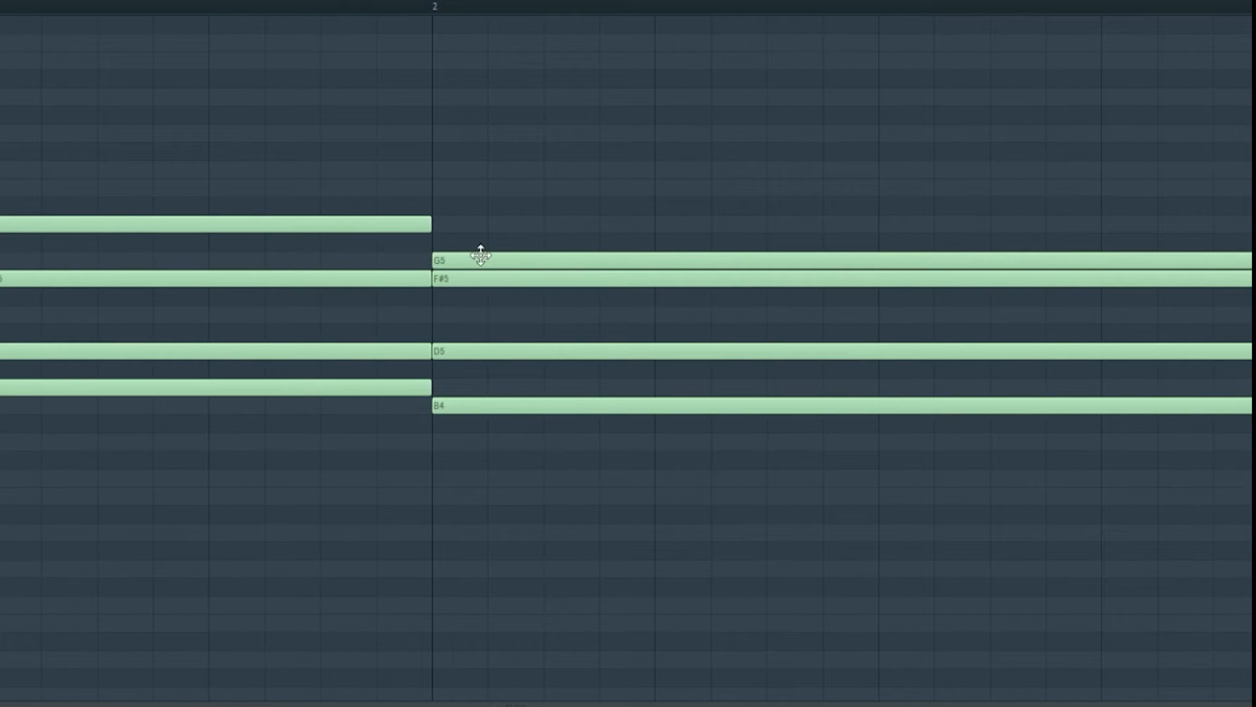
pyautogui.click(481, 255)
pyautogui.click(589, 182)
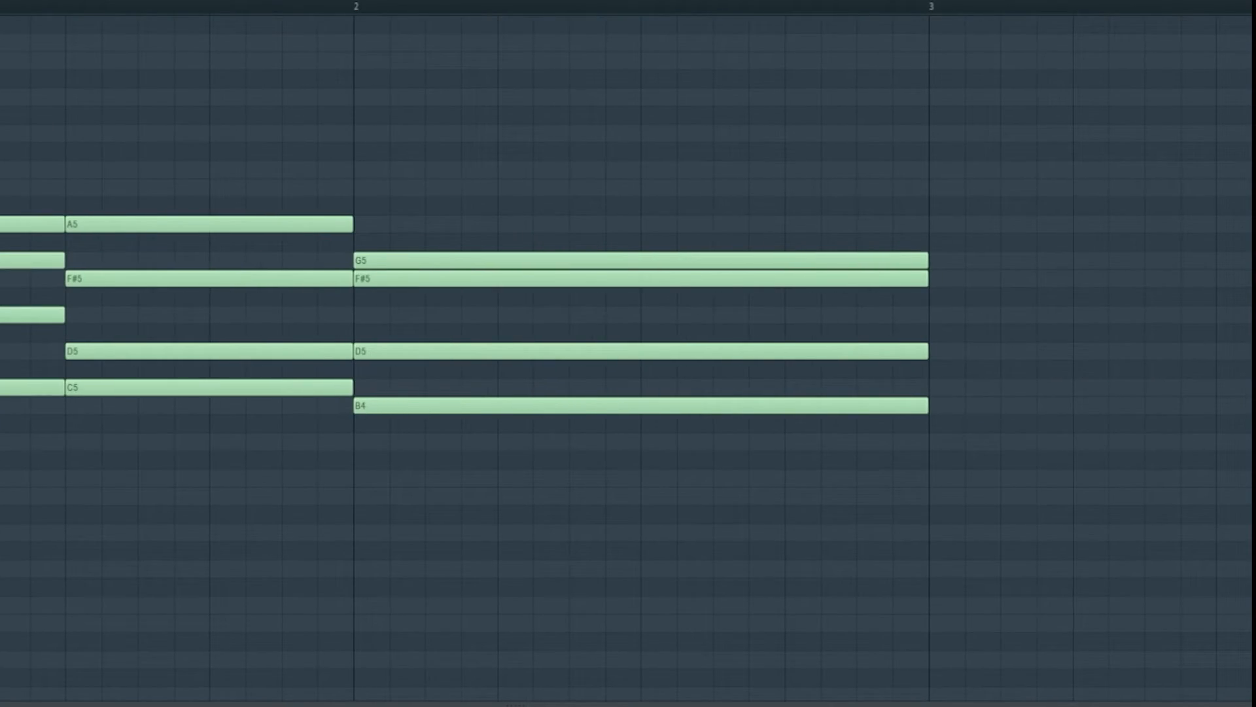
pyautogui.press('space')
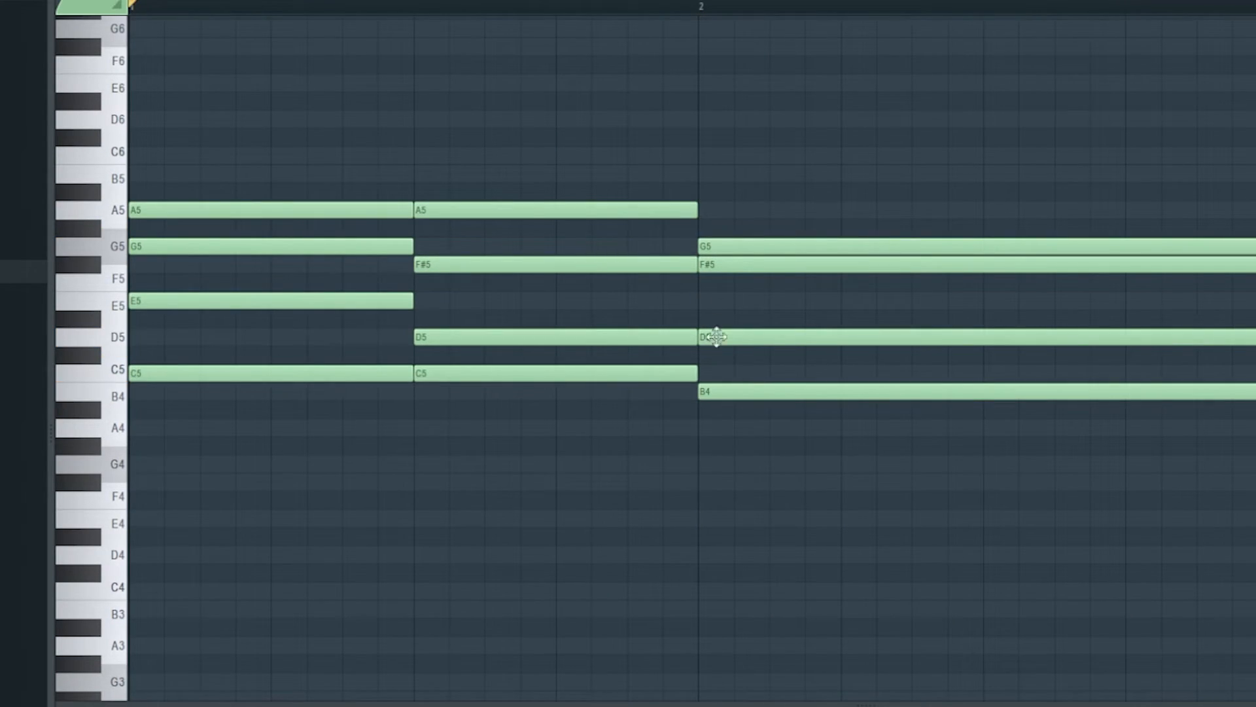
# Raise B4 of the bar 2 seventh chord one octave to B5, and play the progression
pyautogui.moveTo(740, 367); pyautogui.dragTo(900, 537)
pyautogui.hotkey('ctrl', 'Up')
pyautogui.click(890, 504)
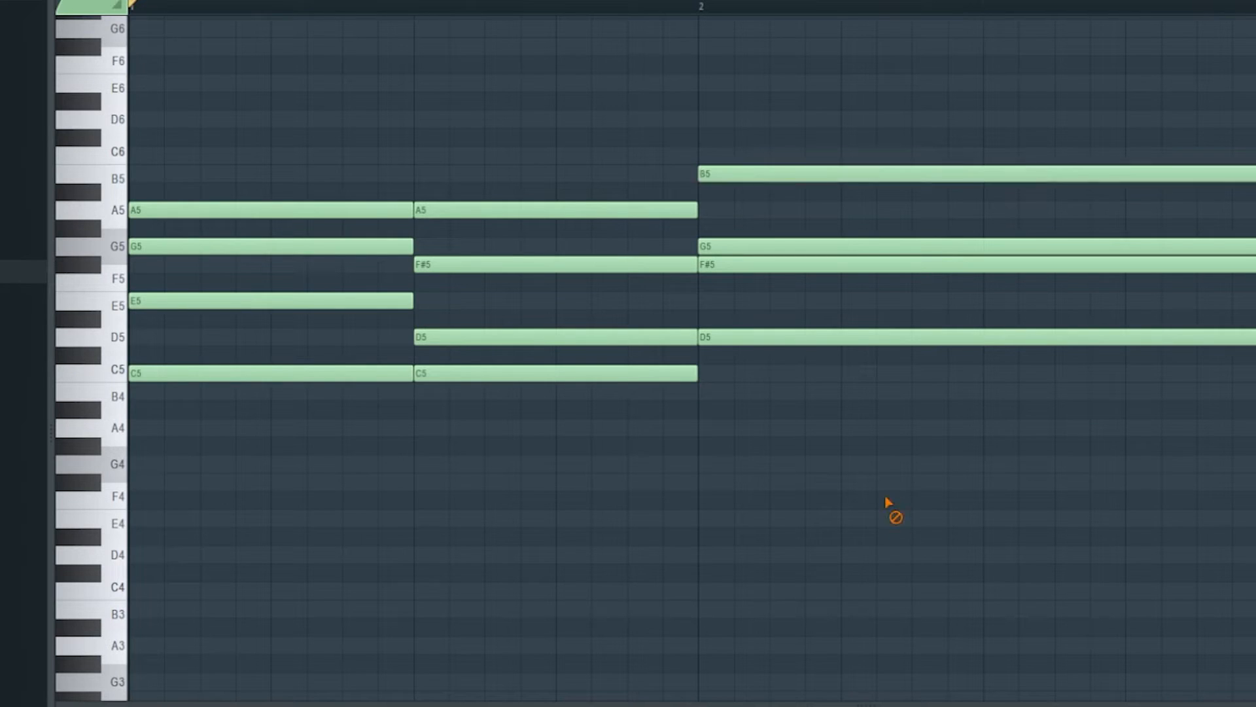
pyautogui.press('space')
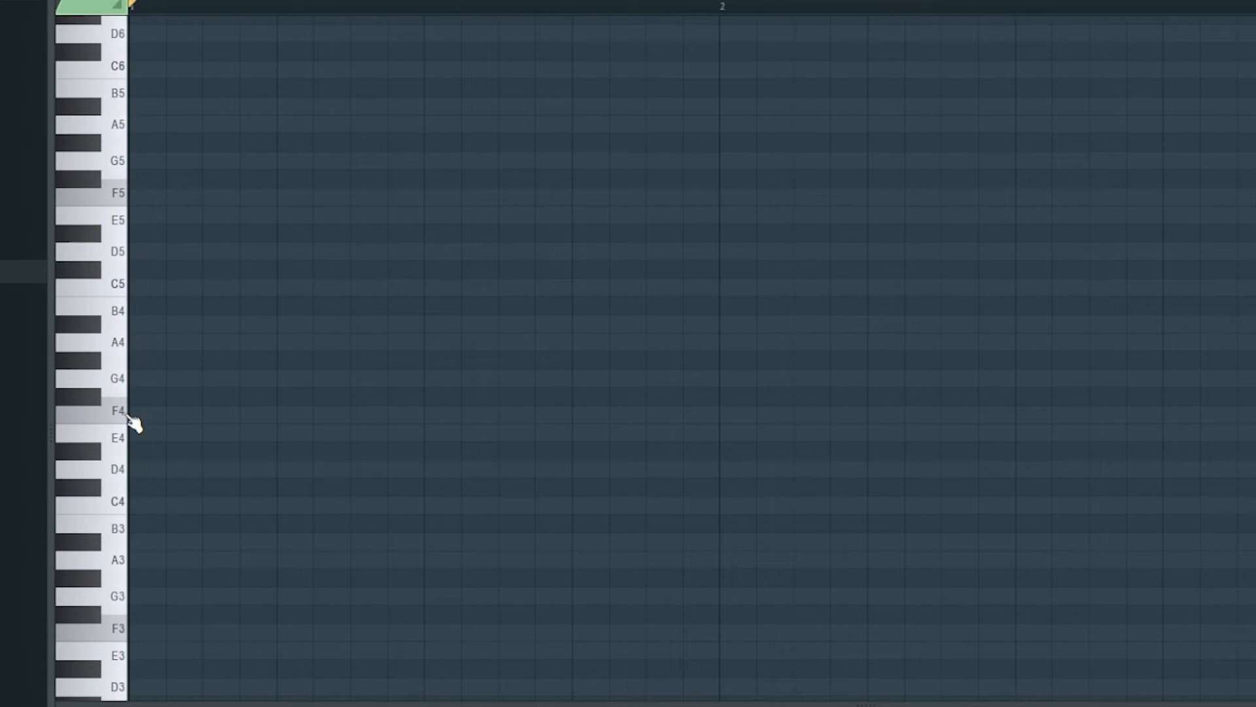
# Place root notes G4 at bar 1, C5 at bar 2 and F4 at bar 3 in the empty piano roll
pyautogui.click(139, 378)
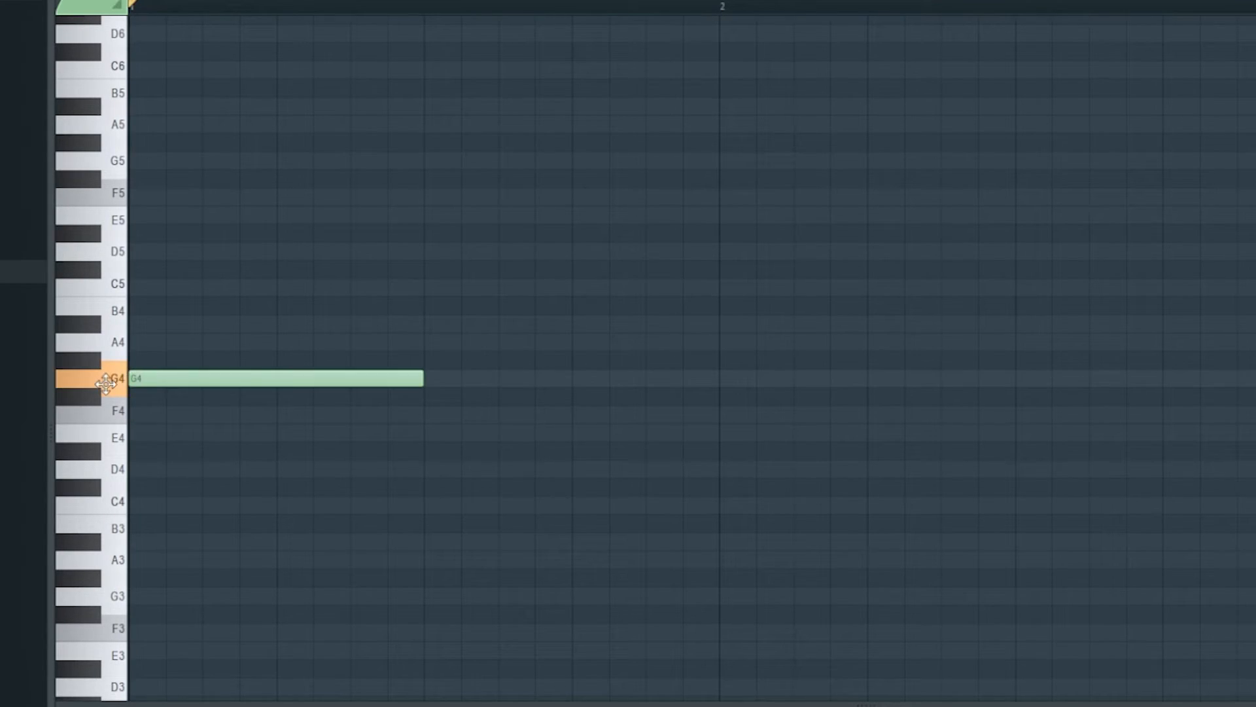
pyautogui.scroll(-1, 139, 378)
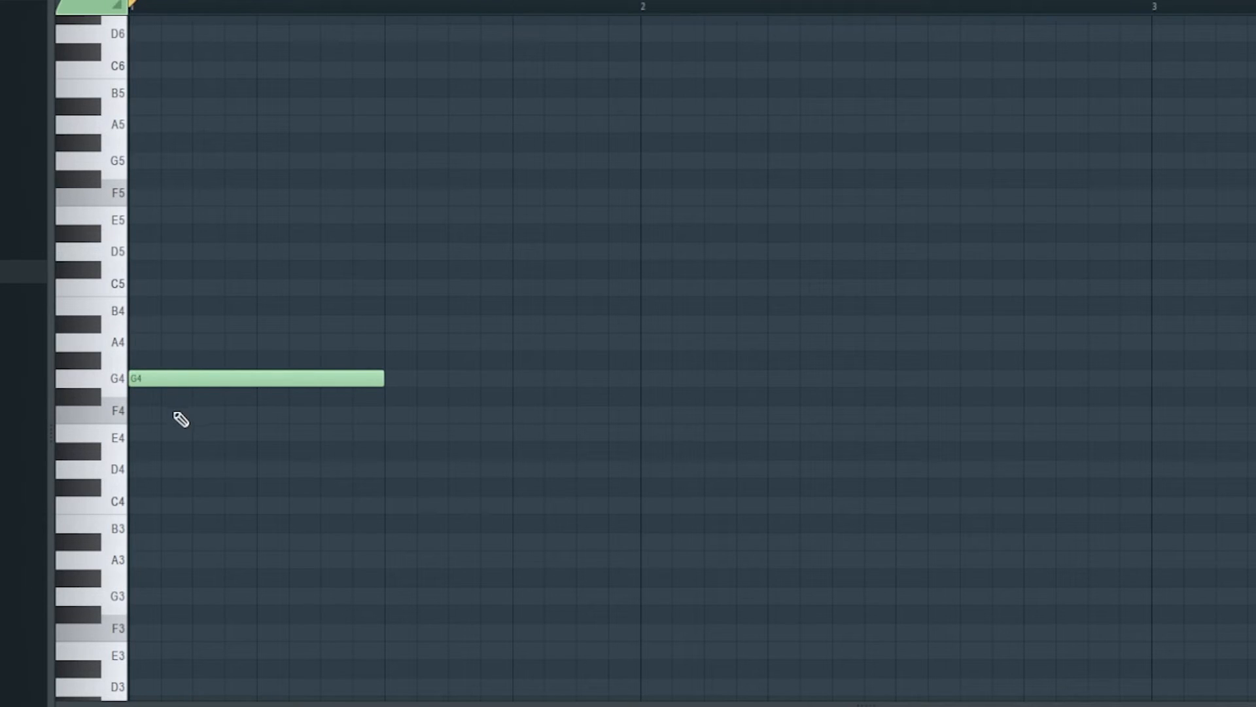
pyautogui.moveTo(794, 286); pyautogui.dragTo(642, 289)
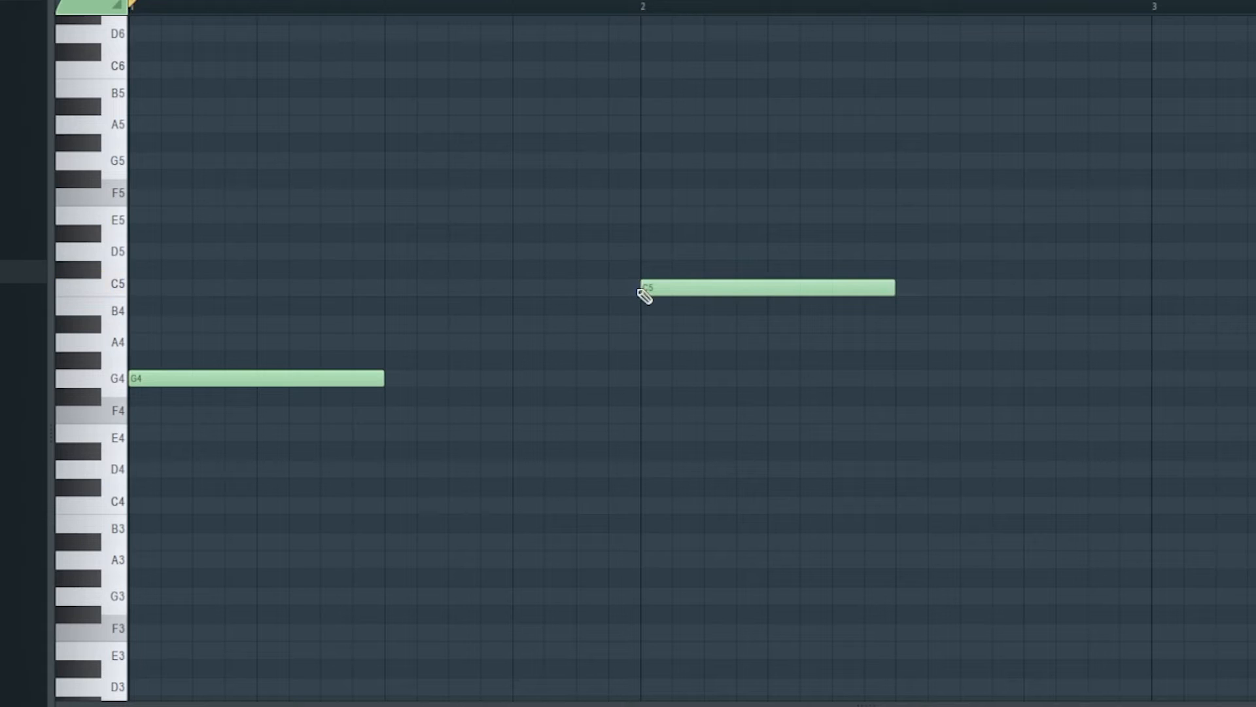
pyautogui.click(1156, 416)
pyautogui.scroll(-2, 985, 505)
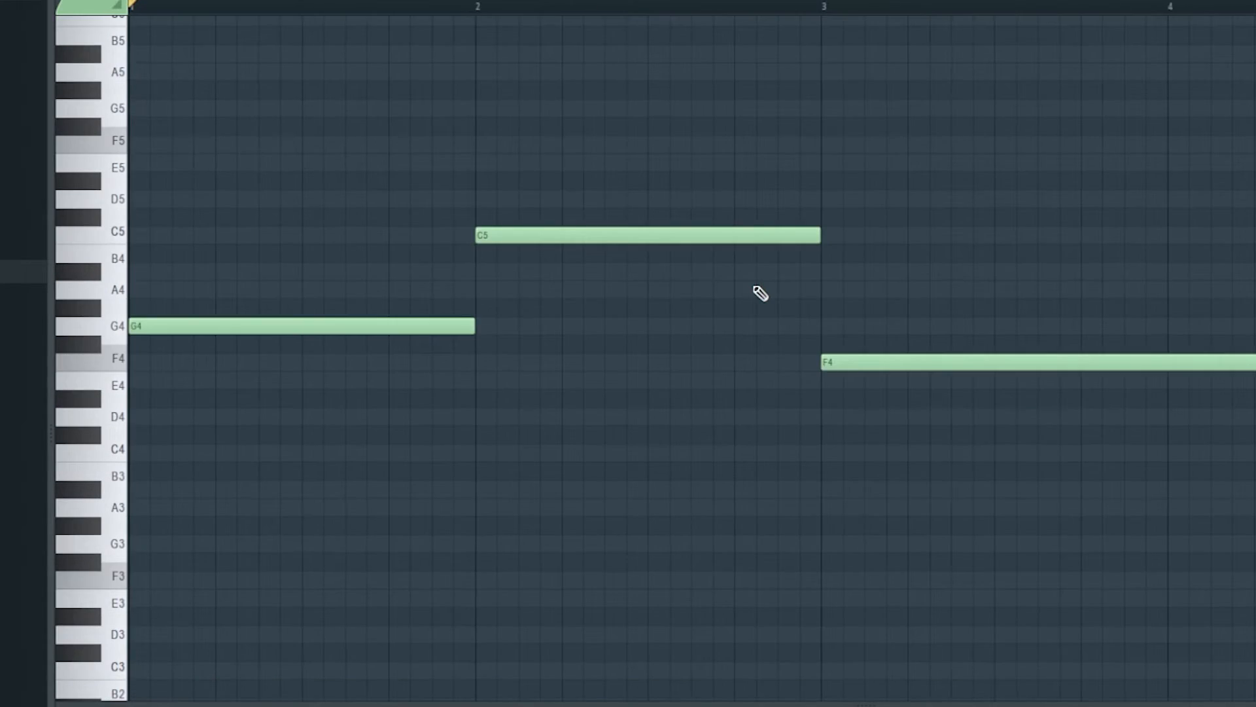
# Duplicate the three root notes one octave lower, as G3 at bar 1, C4 at bar 2 and F3 at bar 3
pyautogui.hotkey('ctrl', 'Down')
pyautogui.scroll(-3, 1007, 422)
pyautogui.hotkey('ctrl', 'a')
pyautogui.scroll(4, 250, 648)
pyautogui.moveTo(192, 595); pyautogui.dragTo(175, 370)
pyautogui.rightClick(536, 459)
pyautogui.moveTo(291, 175)
pyautogui.mouseDown()
pyautogui.moveTo(328, 197)
pyautogui.moveTo(1108, 381)
pyautogui.mouseUp()
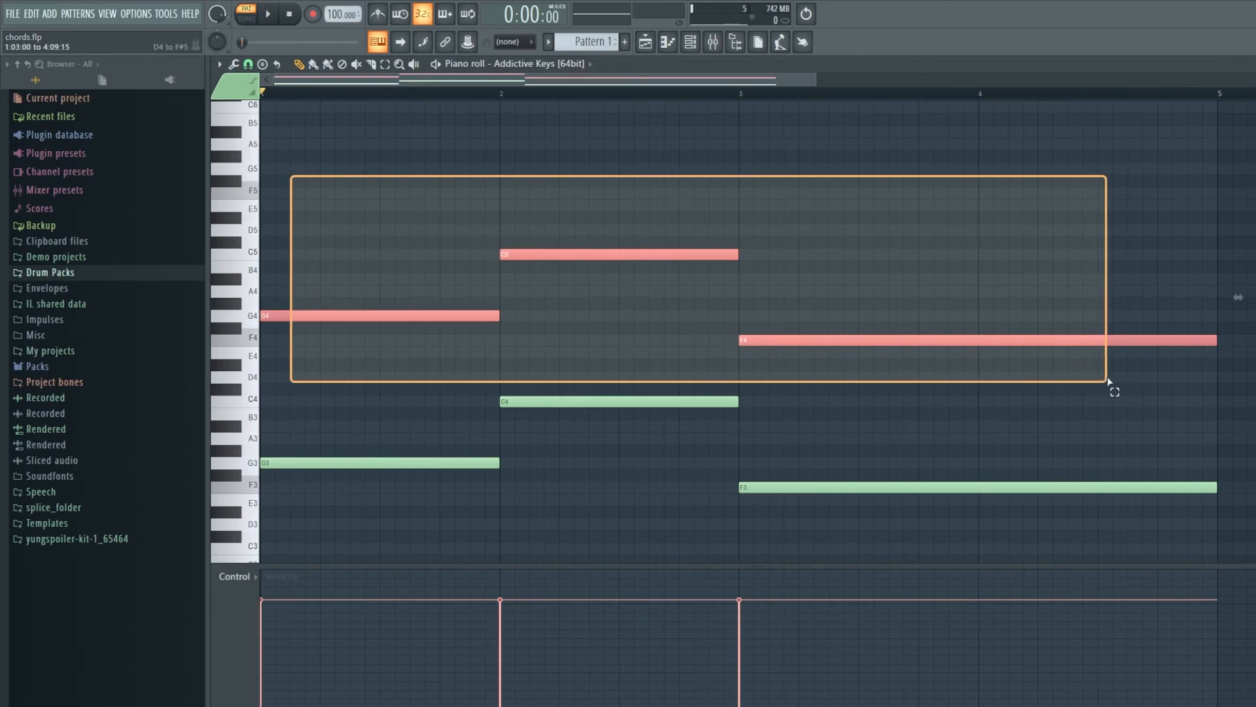
pyautogui.moveTo(1178, 561); pyautogui.dragTo(362, 396)
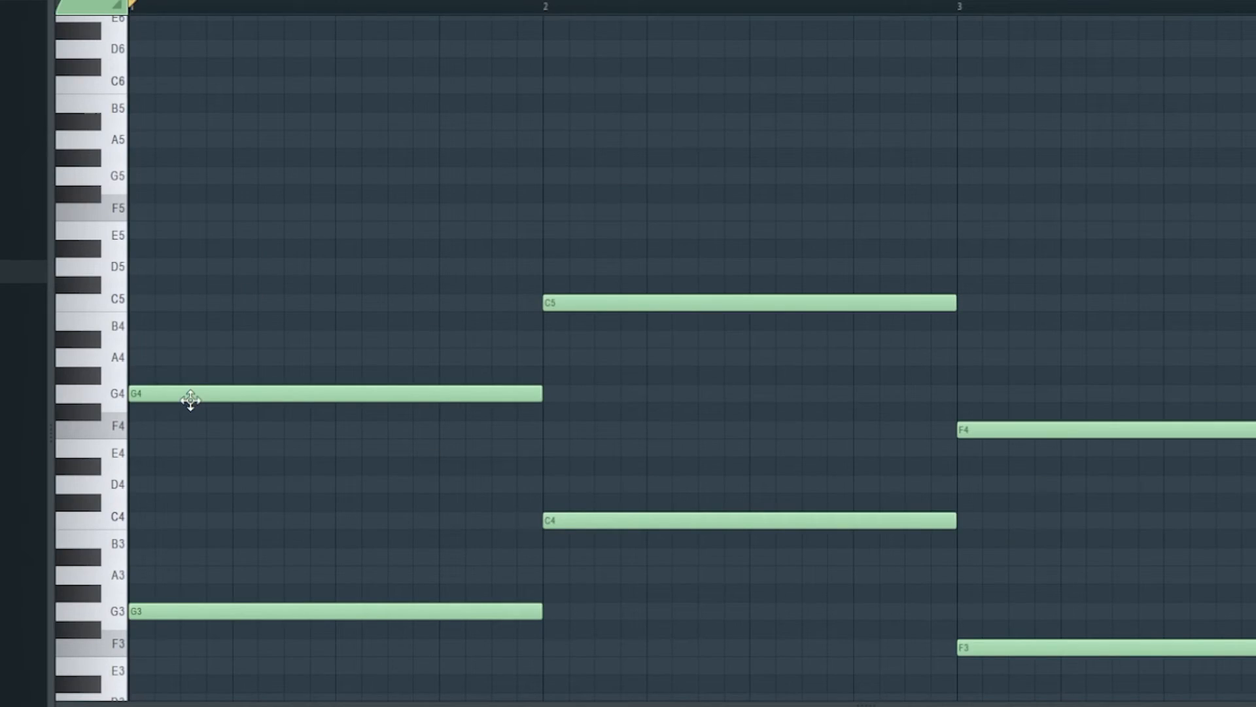
# Complete the triads on the upper roots by adding A#4 and D5 at bar 1, and E5 and G5 at bar 2
pyautogui.click(186, 395)
pyautogui.click(142, 339)
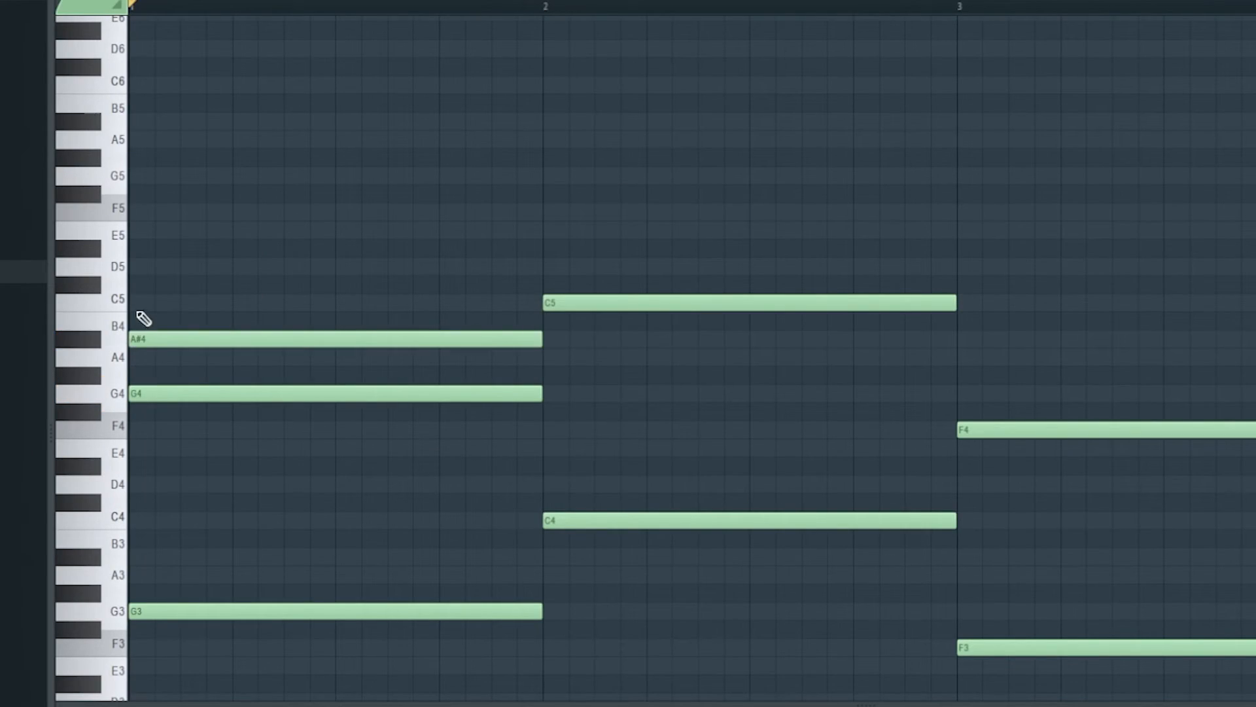
pyautogui.click(152, 269)
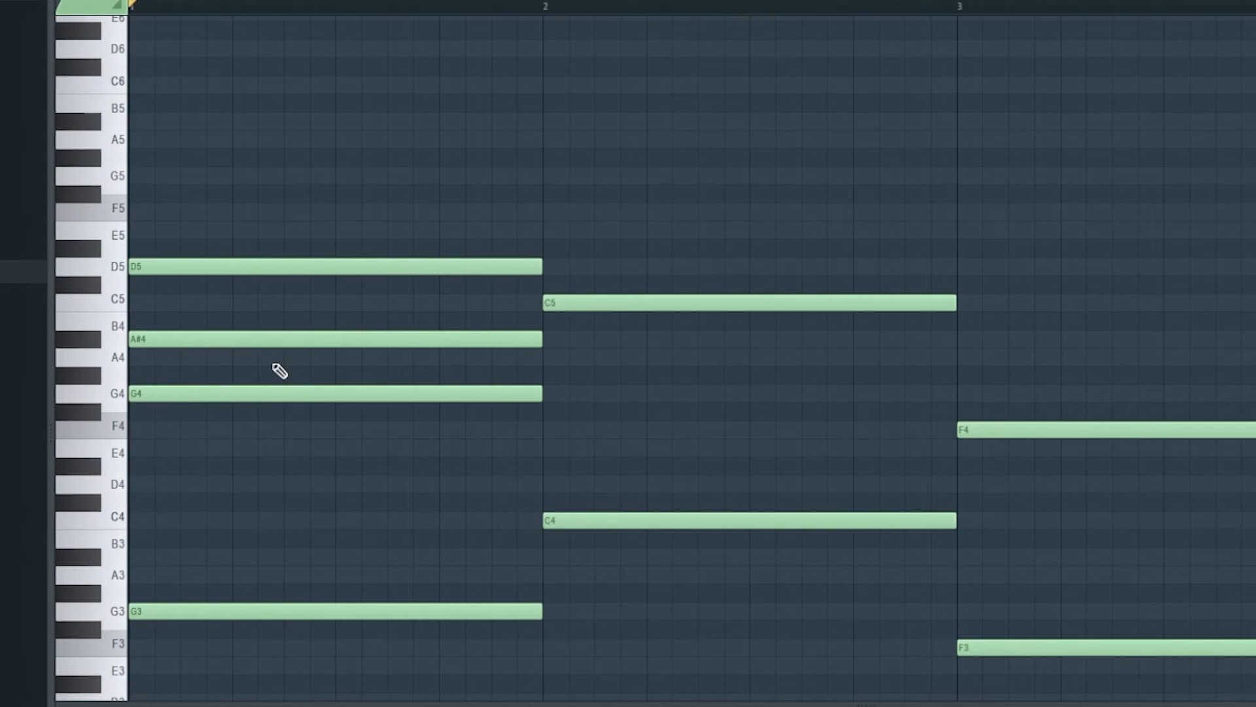
pyautogui.click(558, 233)
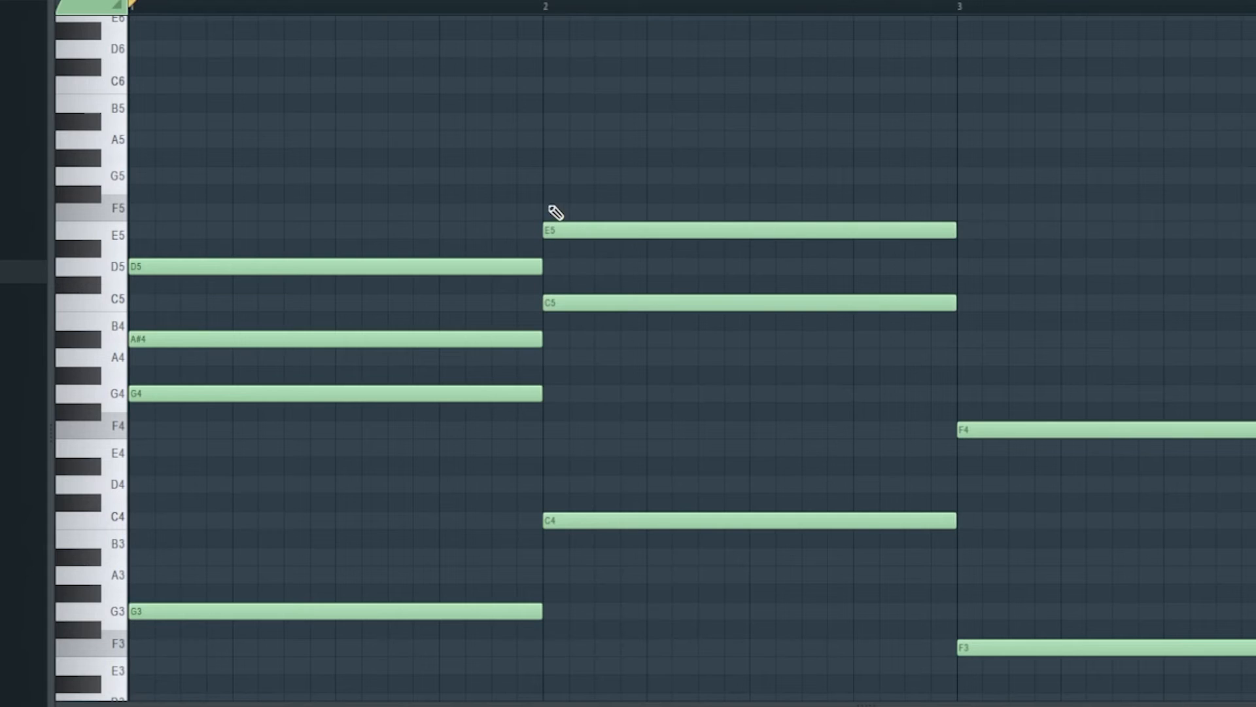
pyautogui.click(548, 177)
# Complete the F triad at bar 3 by adding A4 and C5 above F4
pyautogui.moveTo(711, 330)
pyautogui.mouseDown()
pyautogui.moveTo(781, 371)
pyautogui.moveTo(751, 415)
pyautogui.mouseUp()
pyautogui.click(646, 373)
pyautogui.click(642, 300)
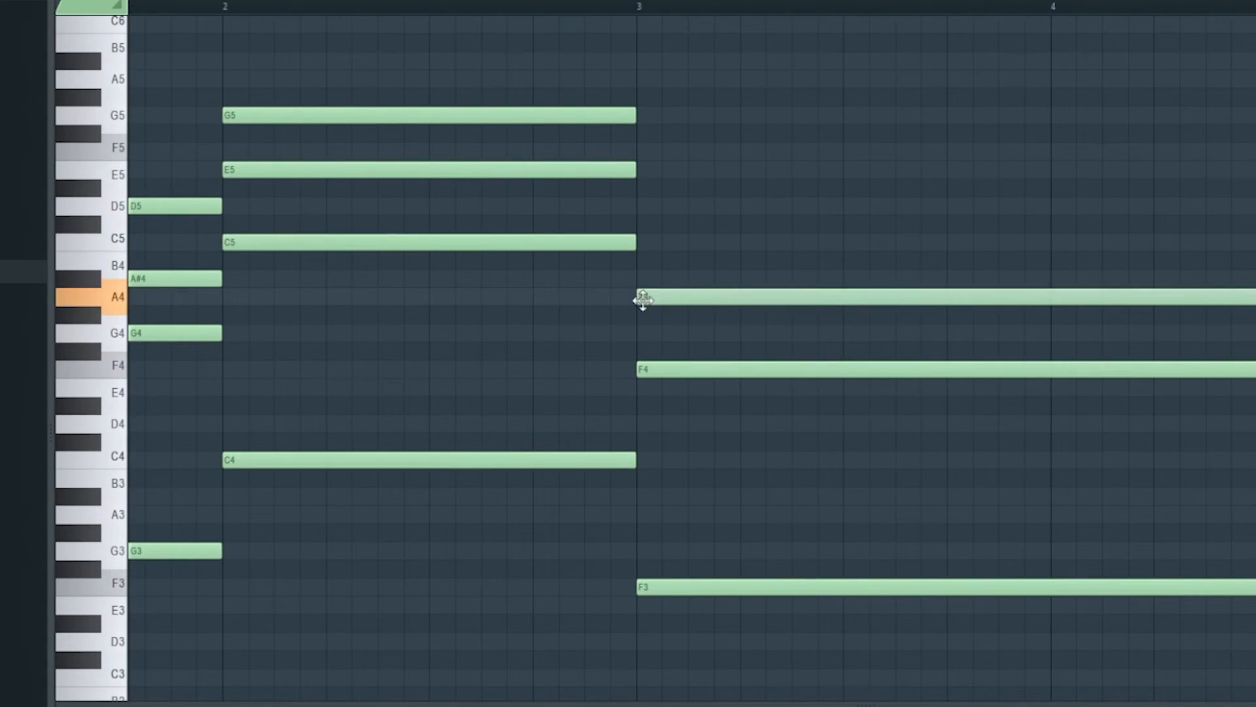
pyautogui.click(642, 247)
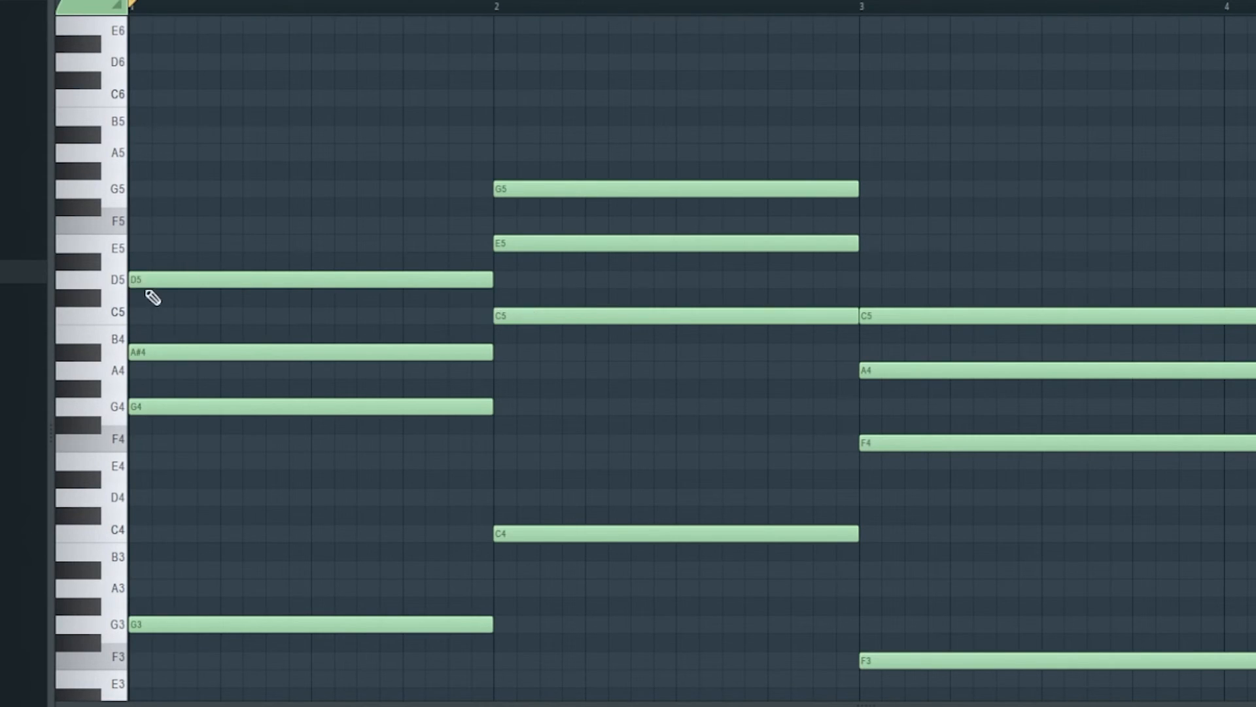
# Add the sevenths F5 at bar 1, A#5 at bar 2 and a two-bar E5 at bar 3, and play the progression
pyautogui.click(147, 243)
pyautogui.click(152, 225)
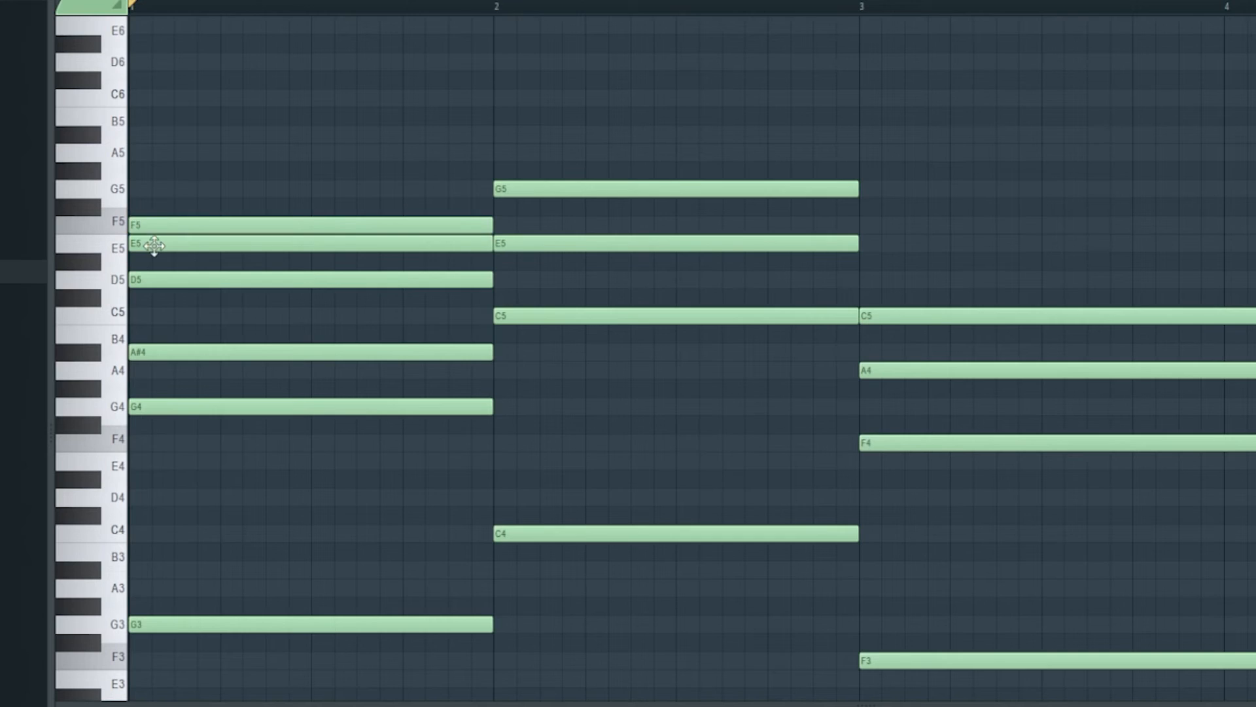
pyautogui.rightClick(155, 246)
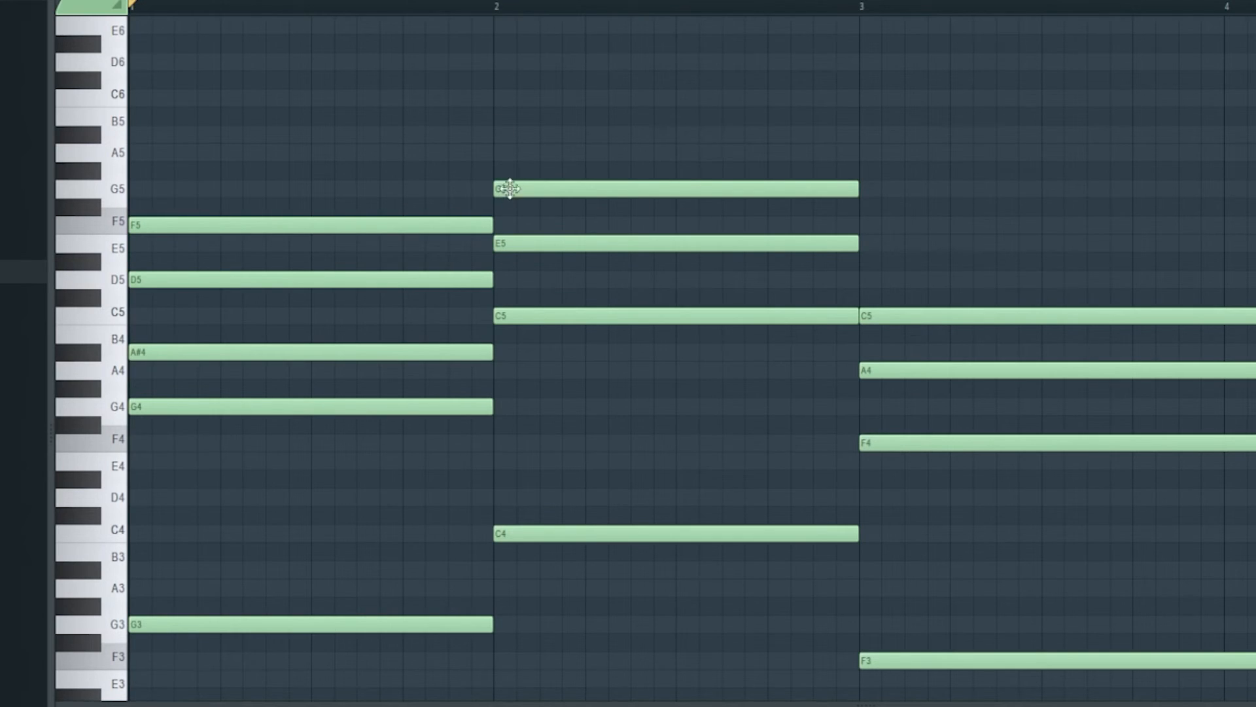
pyautogui.click(511, 134)
pyautogui.click(873, 244)
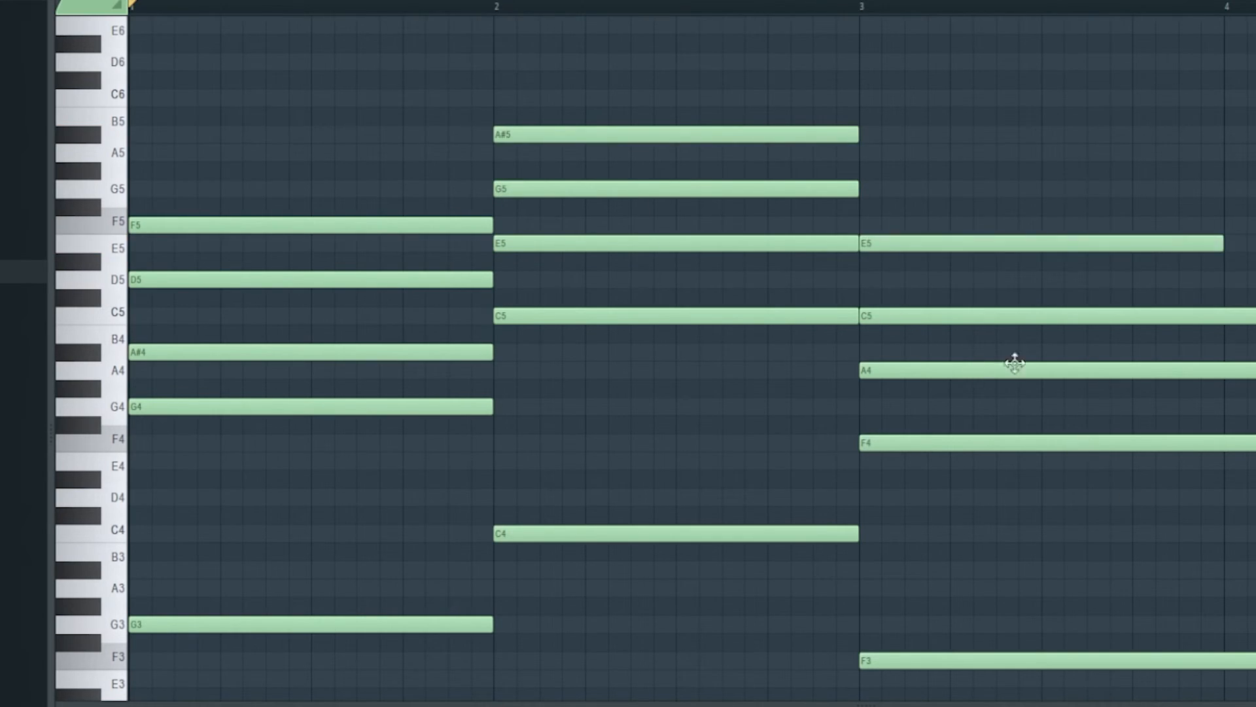
pyautogui.scroll(-2, 513, 303)
pyautogui.press('space')
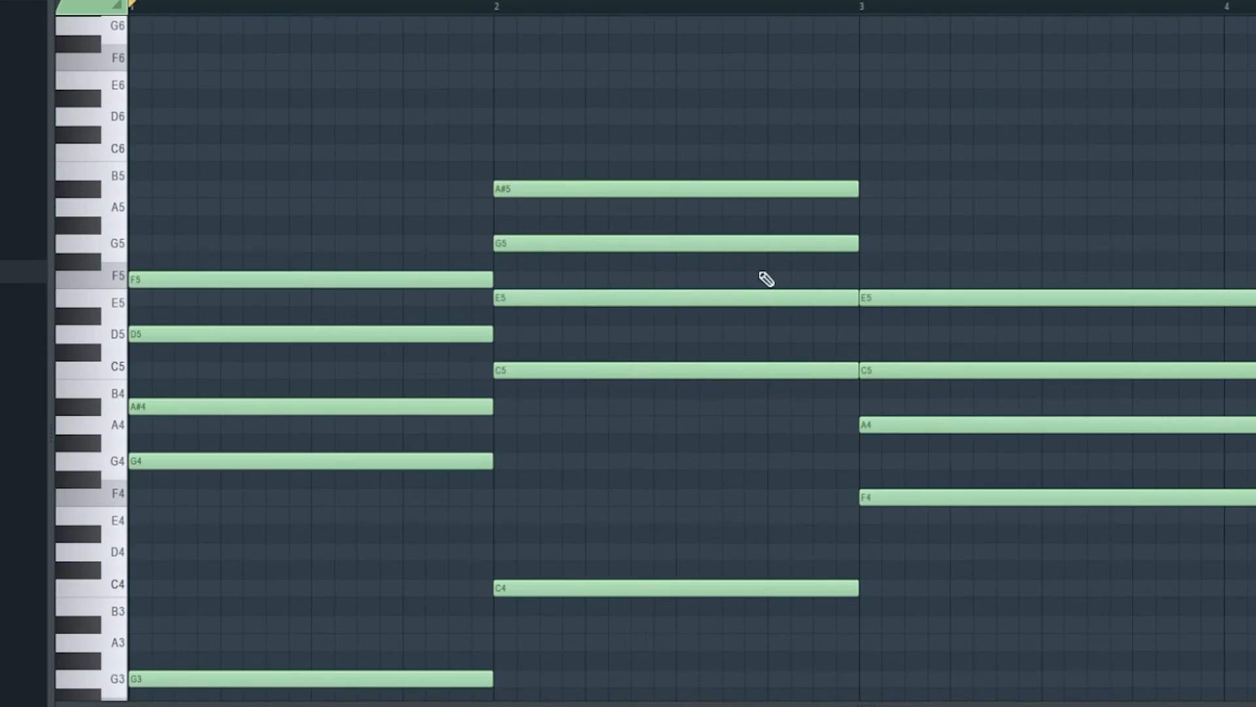
pyautogui.click(148, 208)
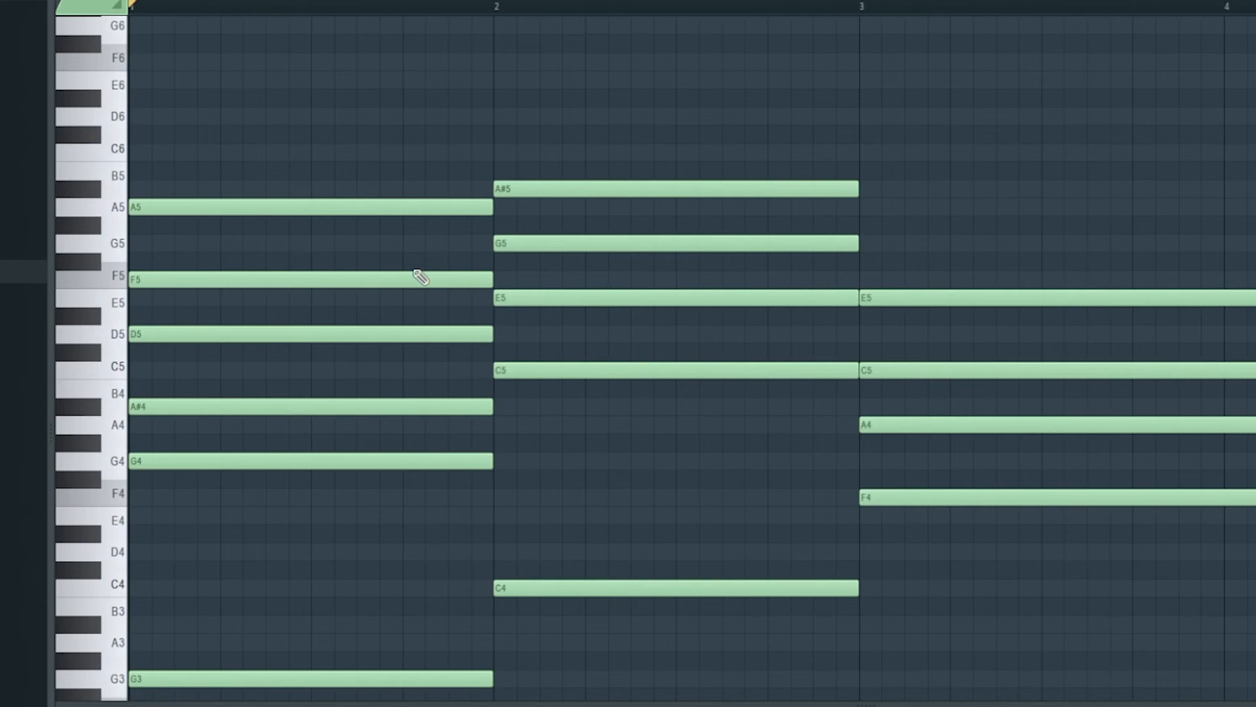
pyautogui.rightClick(393, 207)
pyautogui.moveTo(293, 91); pyautogui.dragTo(1223, 580)
pyautogui.click(634, 448)
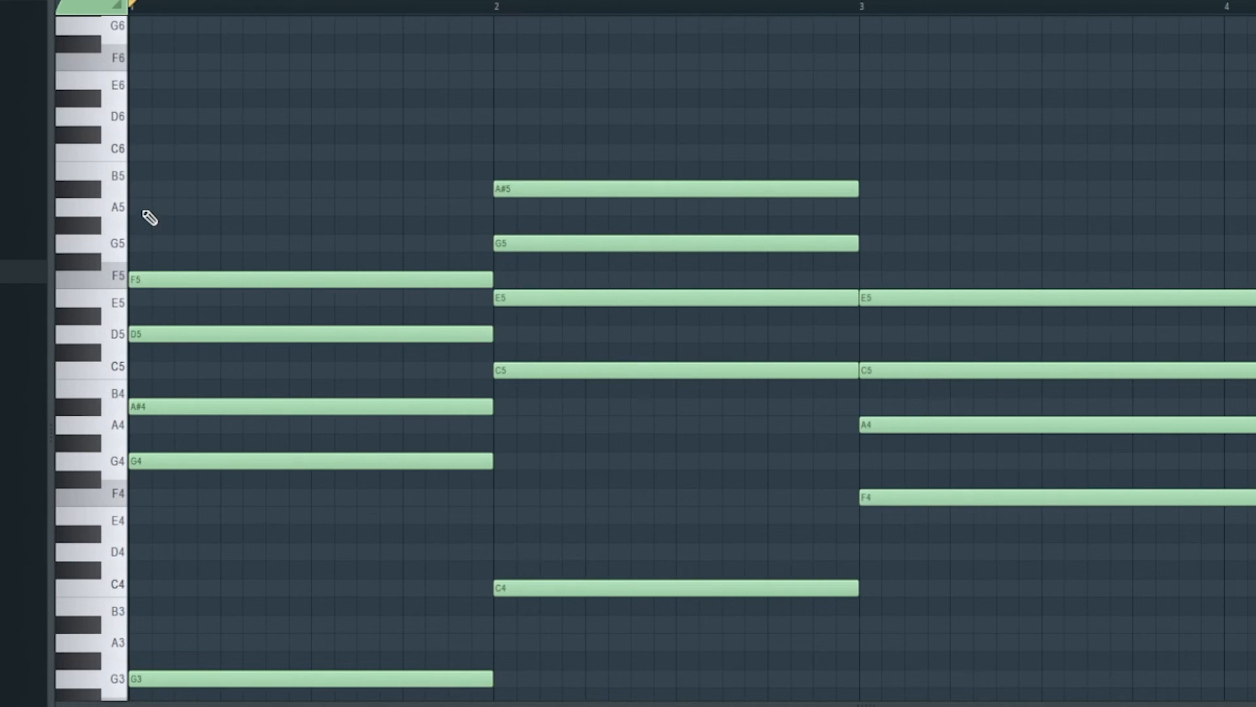
# Add the ninths A5 at bar 1, D6 at bar 2 and a two-bar G5 at bar 3 on top of the chords
pyautogui.click(147, 210)
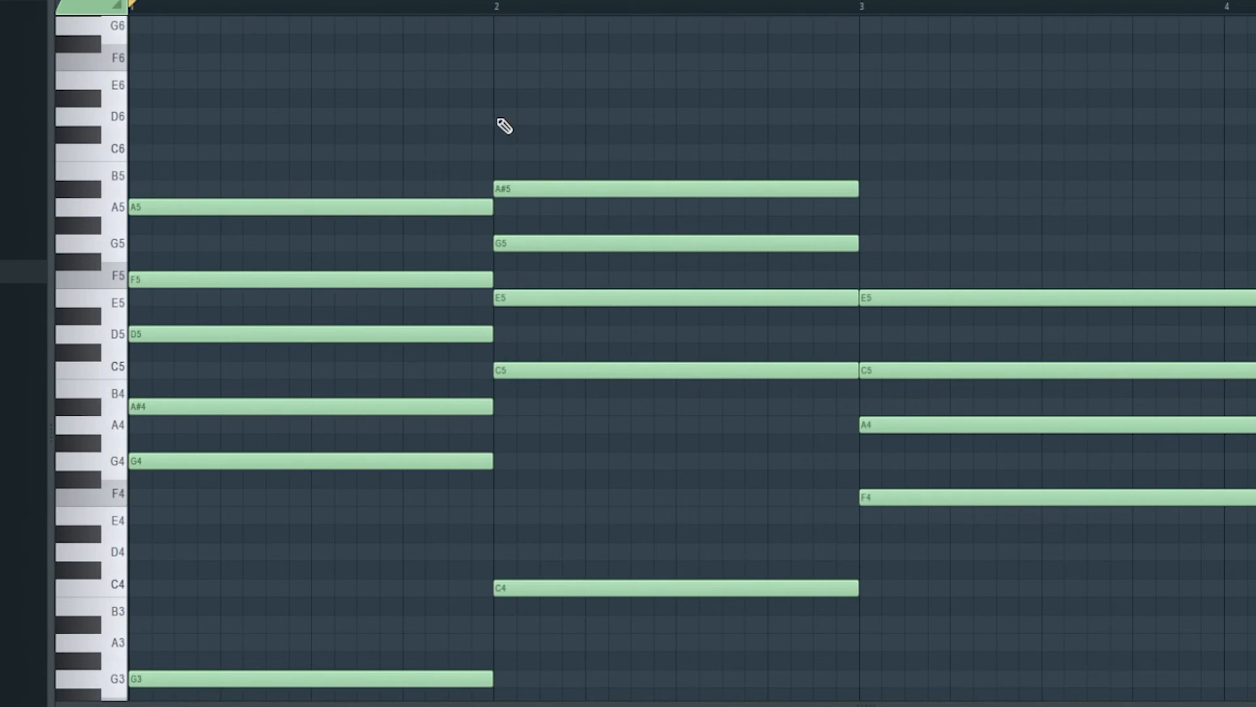
pyautogui.click(501, 120)
pyautogui.click(870, 244)
pyautogui.click(791, 7)
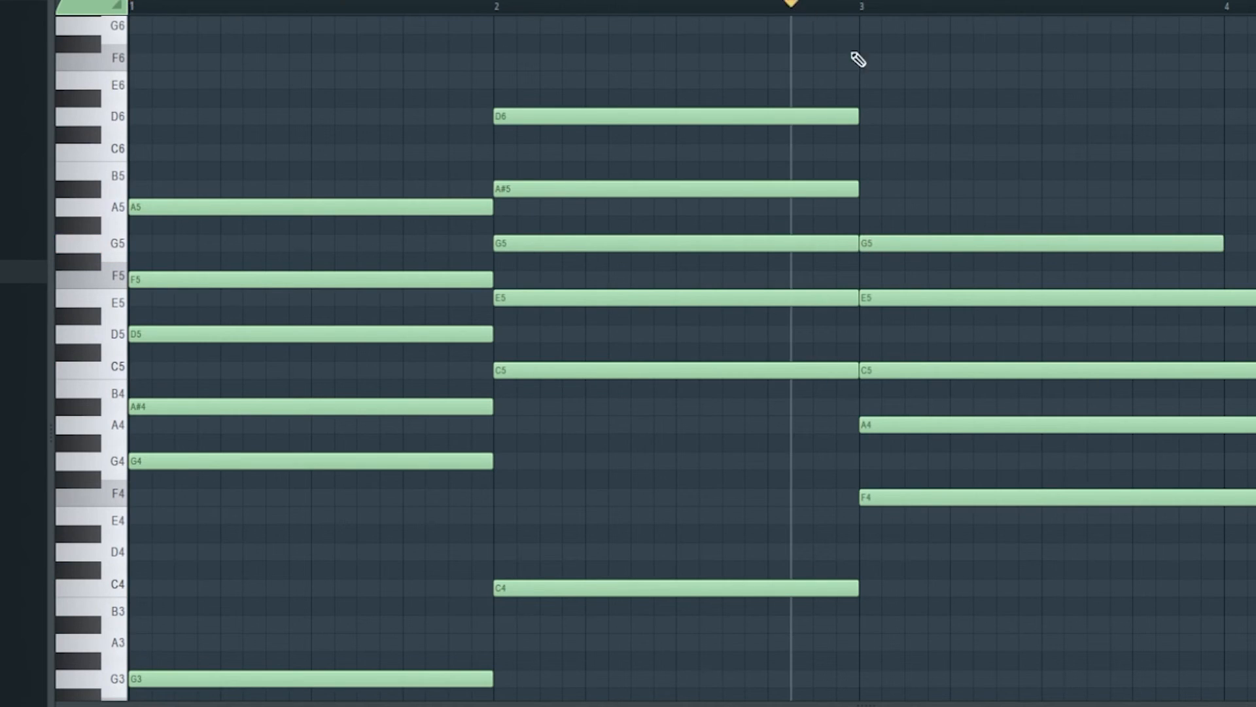
pyautogui.scroll(1, 792, 267)
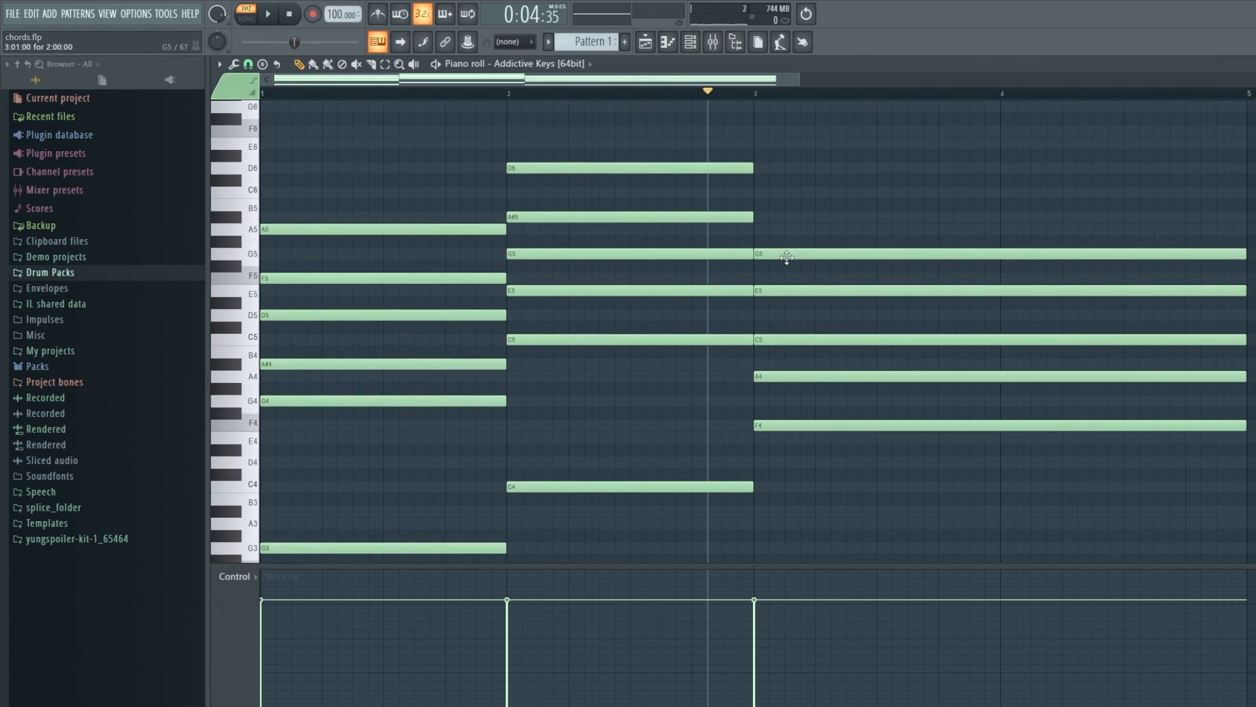
# Invert the bar 2 chord by lowering D6 one octave to D5
pyautogui.moveTo(876, 139); pyautogui.dragTo(634, 54)
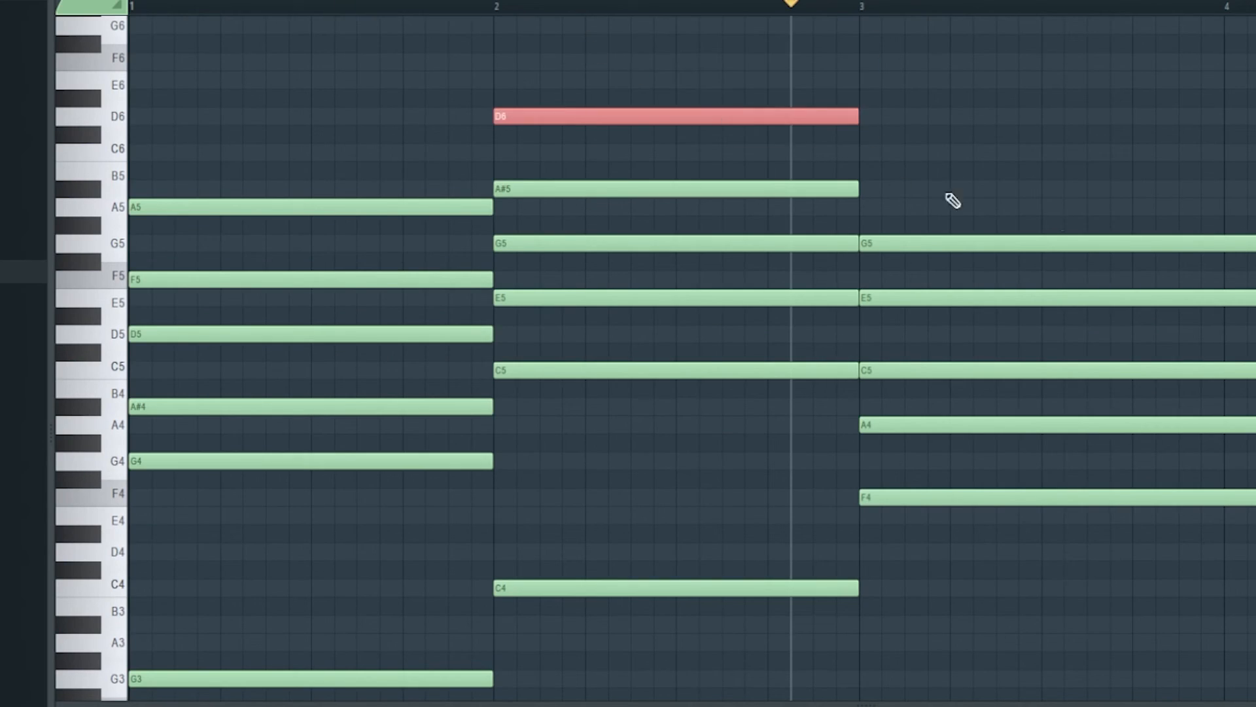
pyautogui.click(1015, 198)
pyautogui.moveTo(288, 126); pyautogui.dragTo(351, 580)
pyautogui.moveTo(1112, 112); pyautogui.dragTo(1051, 613)
pyautogui.click(1051, 614)
pyautogui.click(669, 121)
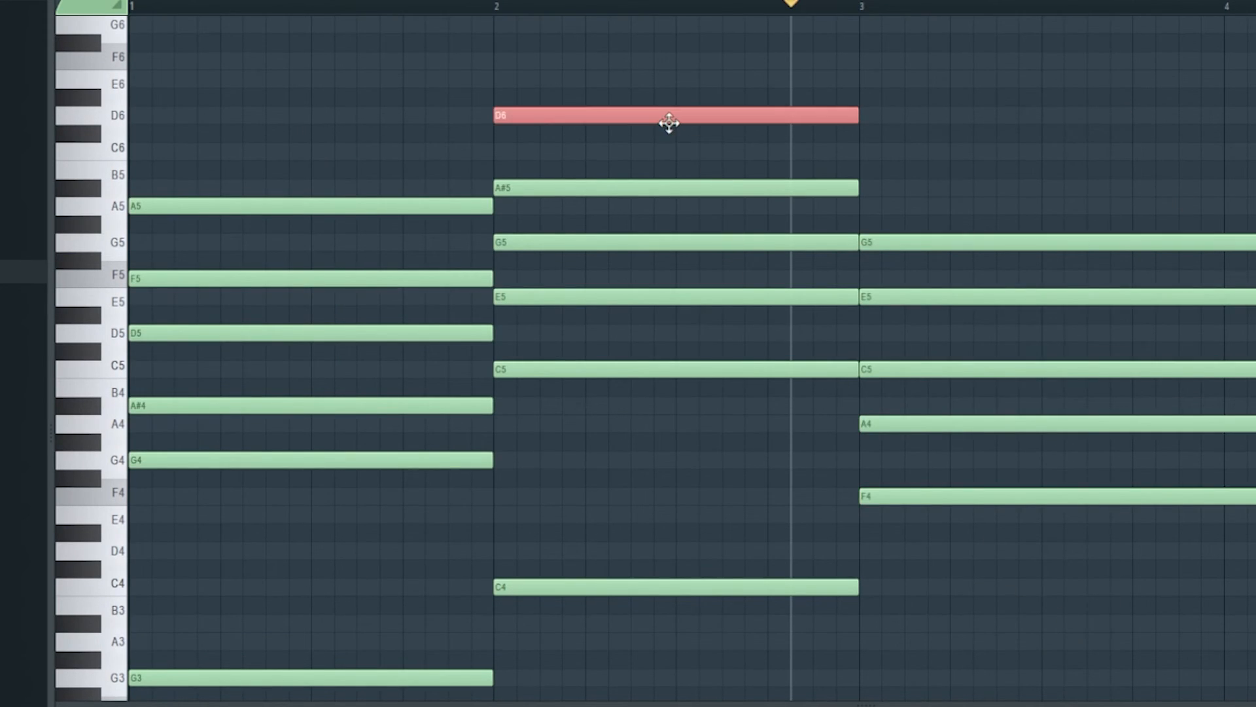
pyautogui.hotkey('ctrl', 'Down')
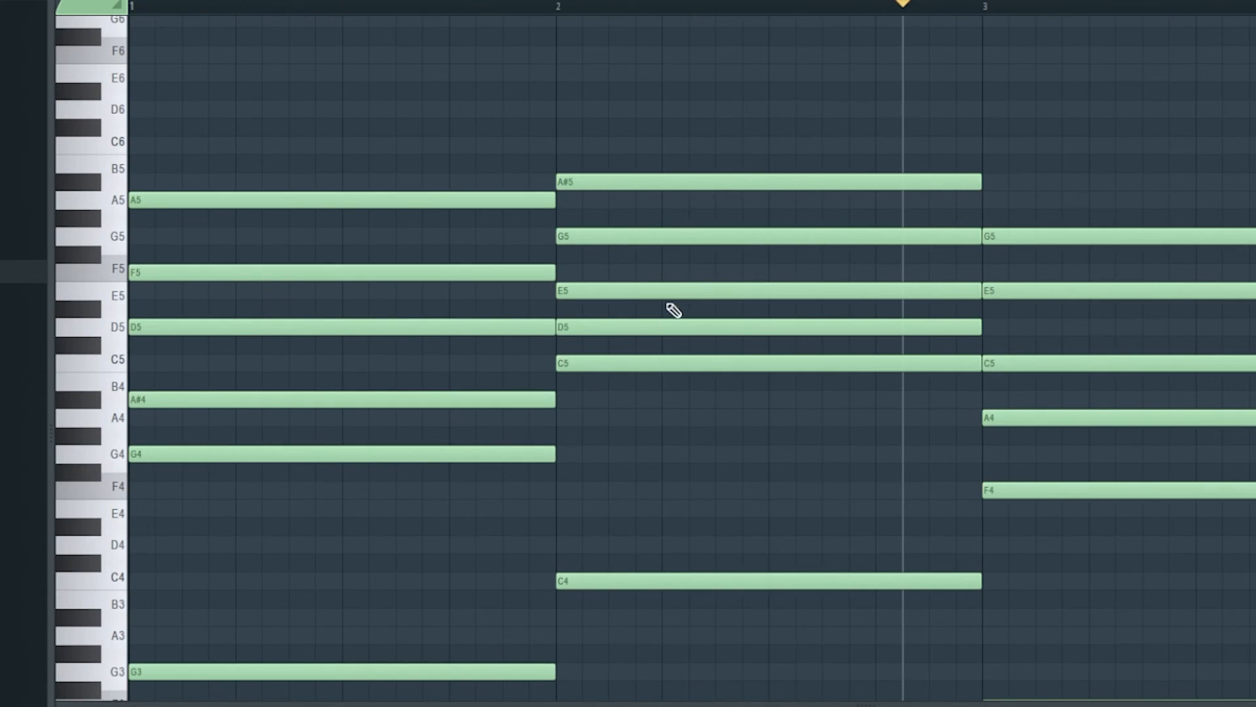
# Invert the bar 1 chord by raising G4 one octave to G5
pyautogui.click(435, 453)
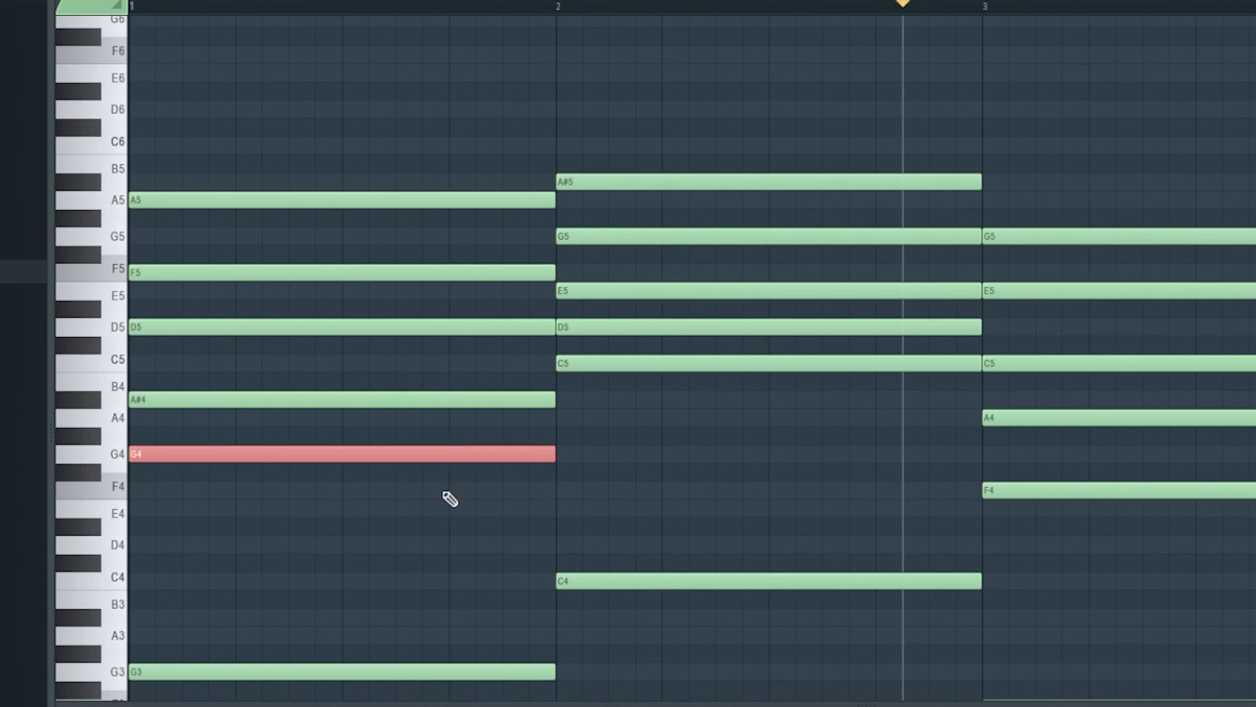
pyautogui.hotkey('ctrl', 'Up')
pyautogui.keyDown('ctrl'); pyautogui.click(452, 460); pyautogui.keyUp('ctrl')
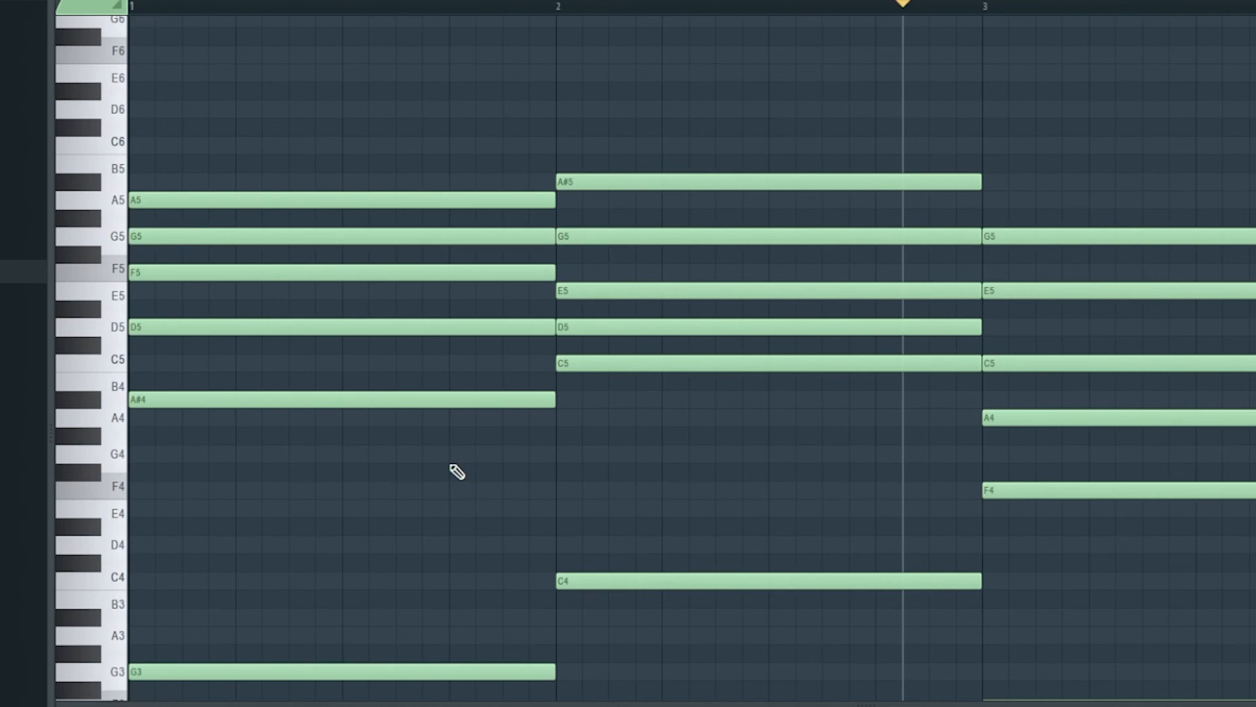
# Invert the bar 3 chord by raising F4 to F5 and A4 to A5, one octave each
pyautogui.moveTo(1001, 411); pyautogui.dragTo(816, 367)
pyautogui.scroll(-3, 816, 367)
pyautogui.moveTo(859, 421); pyautogui.dragTo(695, 420)
pyautogui.click(706, 446)
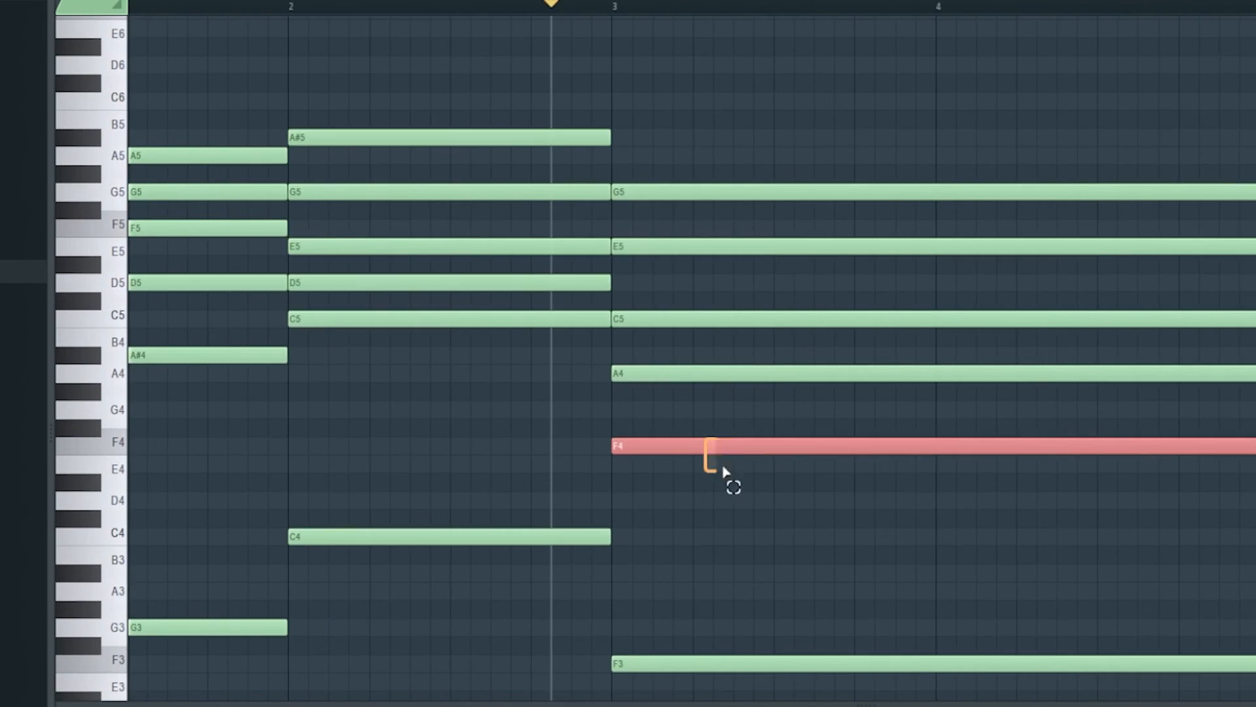
pyautogui.hotkey('ctrl', 'Up')
pyautogui.click(650, 374)
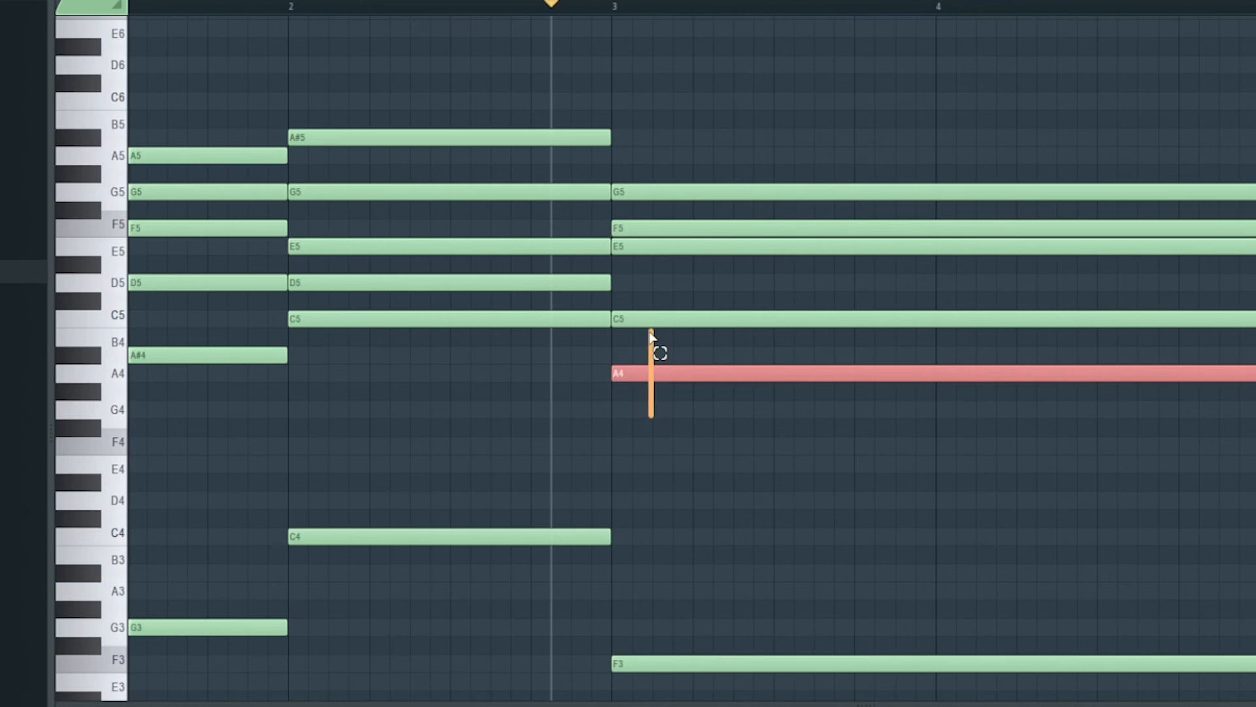
pyautogui.hotkey('ctrl', 'Up')
pyautogui.keyDown('ctrl'); pyautogui.click(719, 399); pyautogui.keyUp('ctrl')
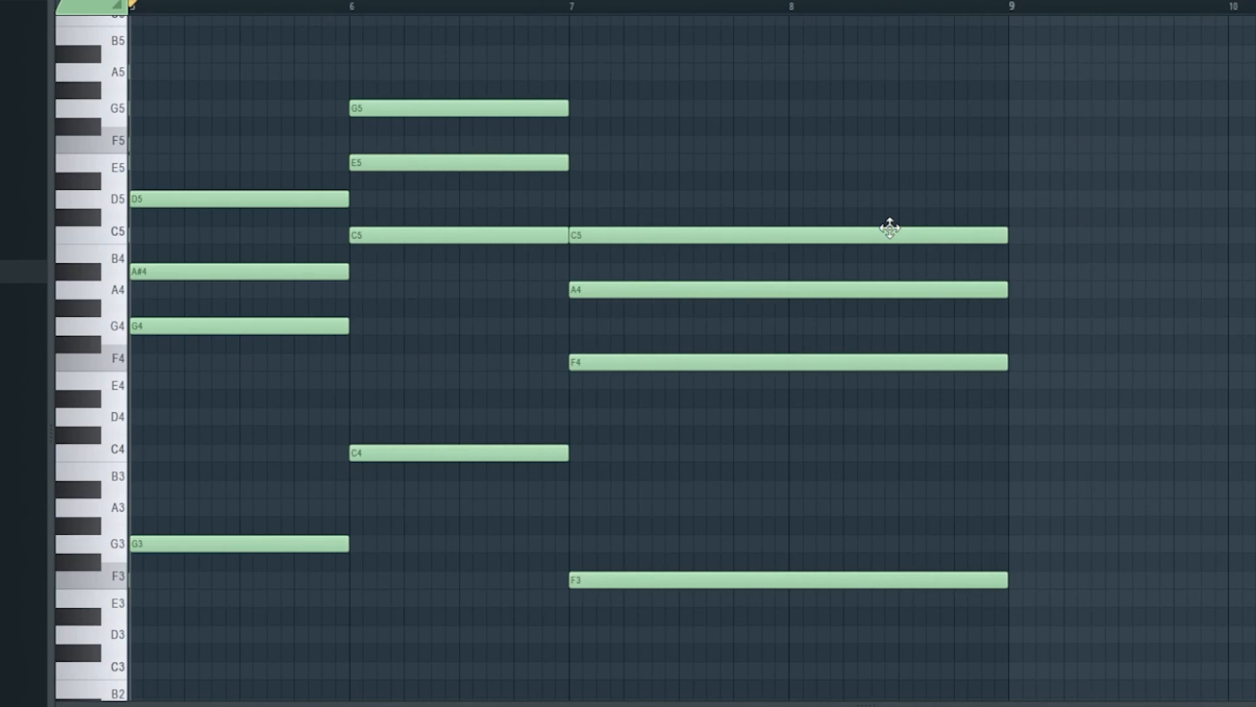
# Play the plain triad progression from bar 5, and compare it with the extended, inverted progression from bar 1
pyautogui.press('space')
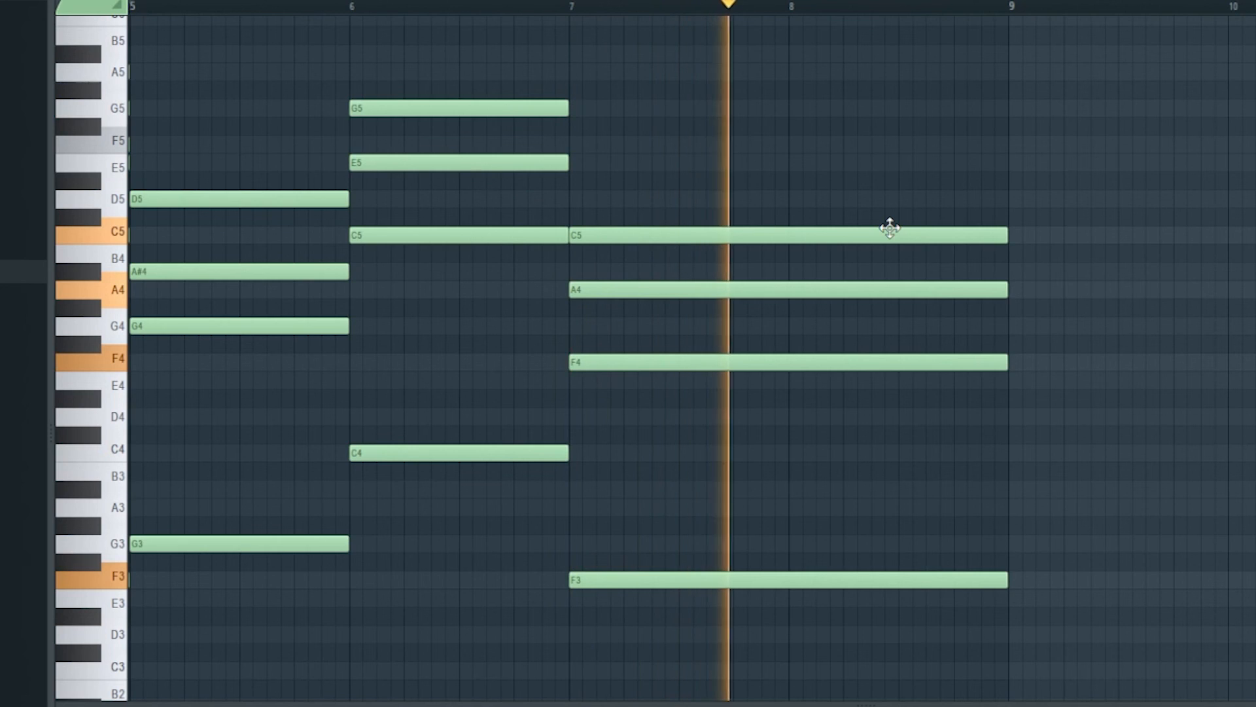
pyautogui.press('space')
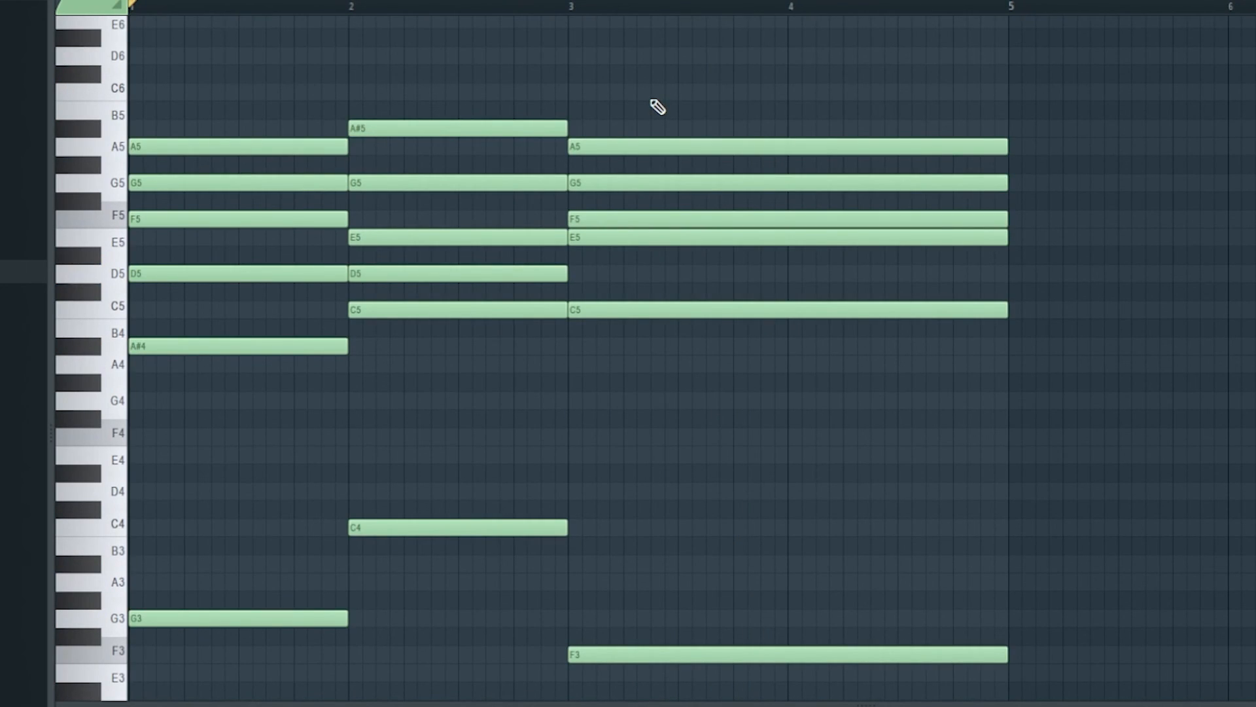
pyautogui.press('space')
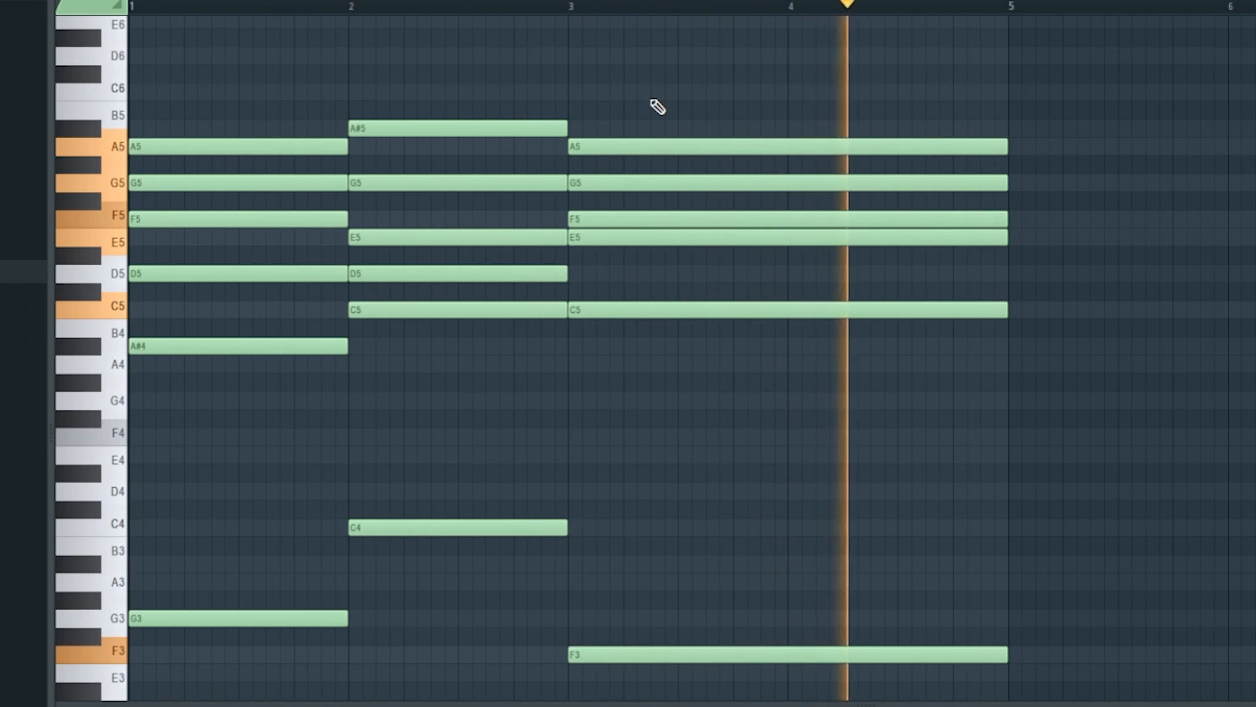
pyautogui.press('space')
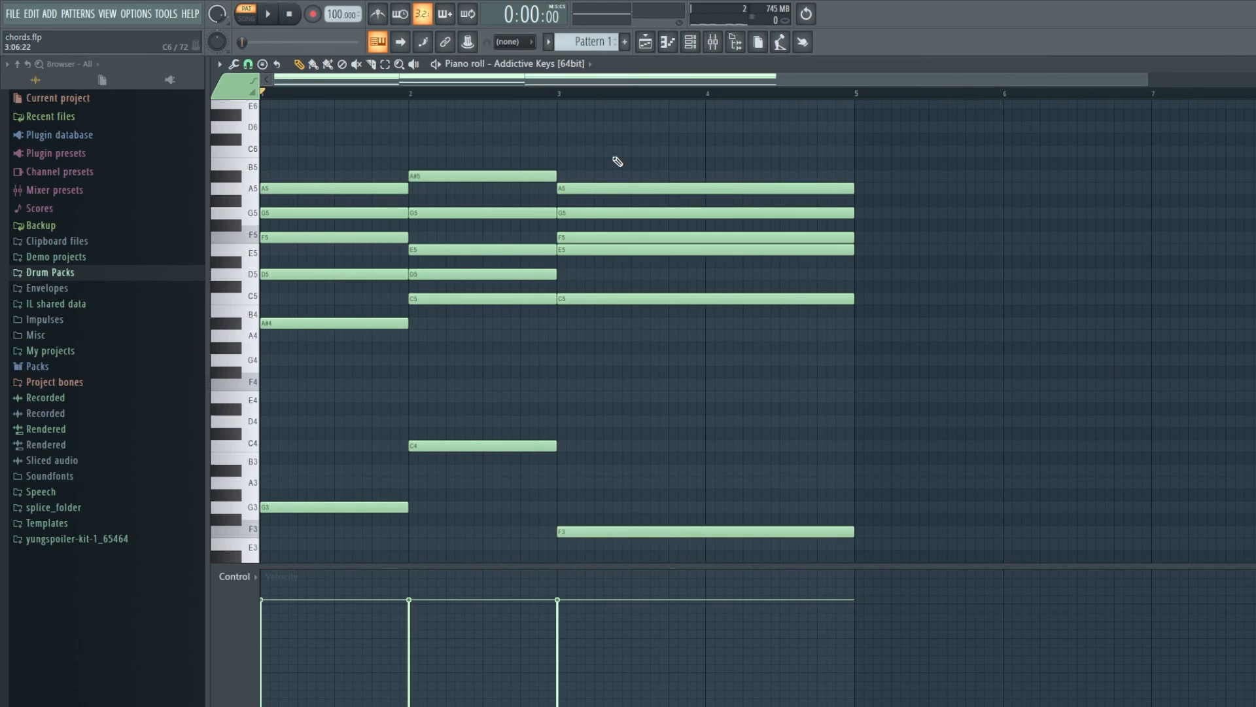